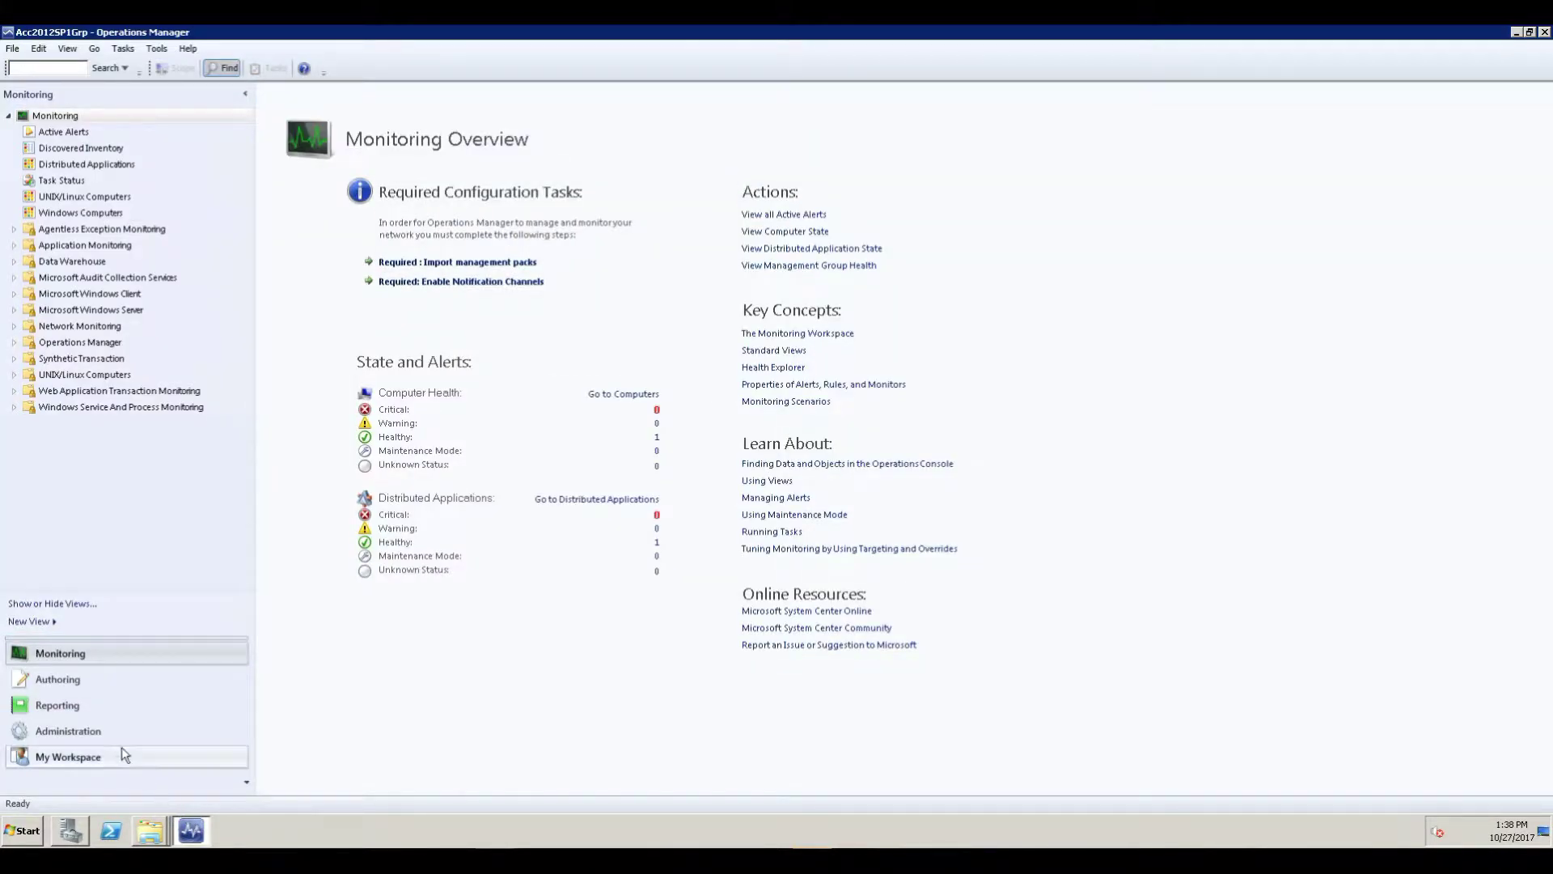
Start importing management packs from disk in the Administration workspace, declining the online catalog search for dependencies.
left_click(104, 730)
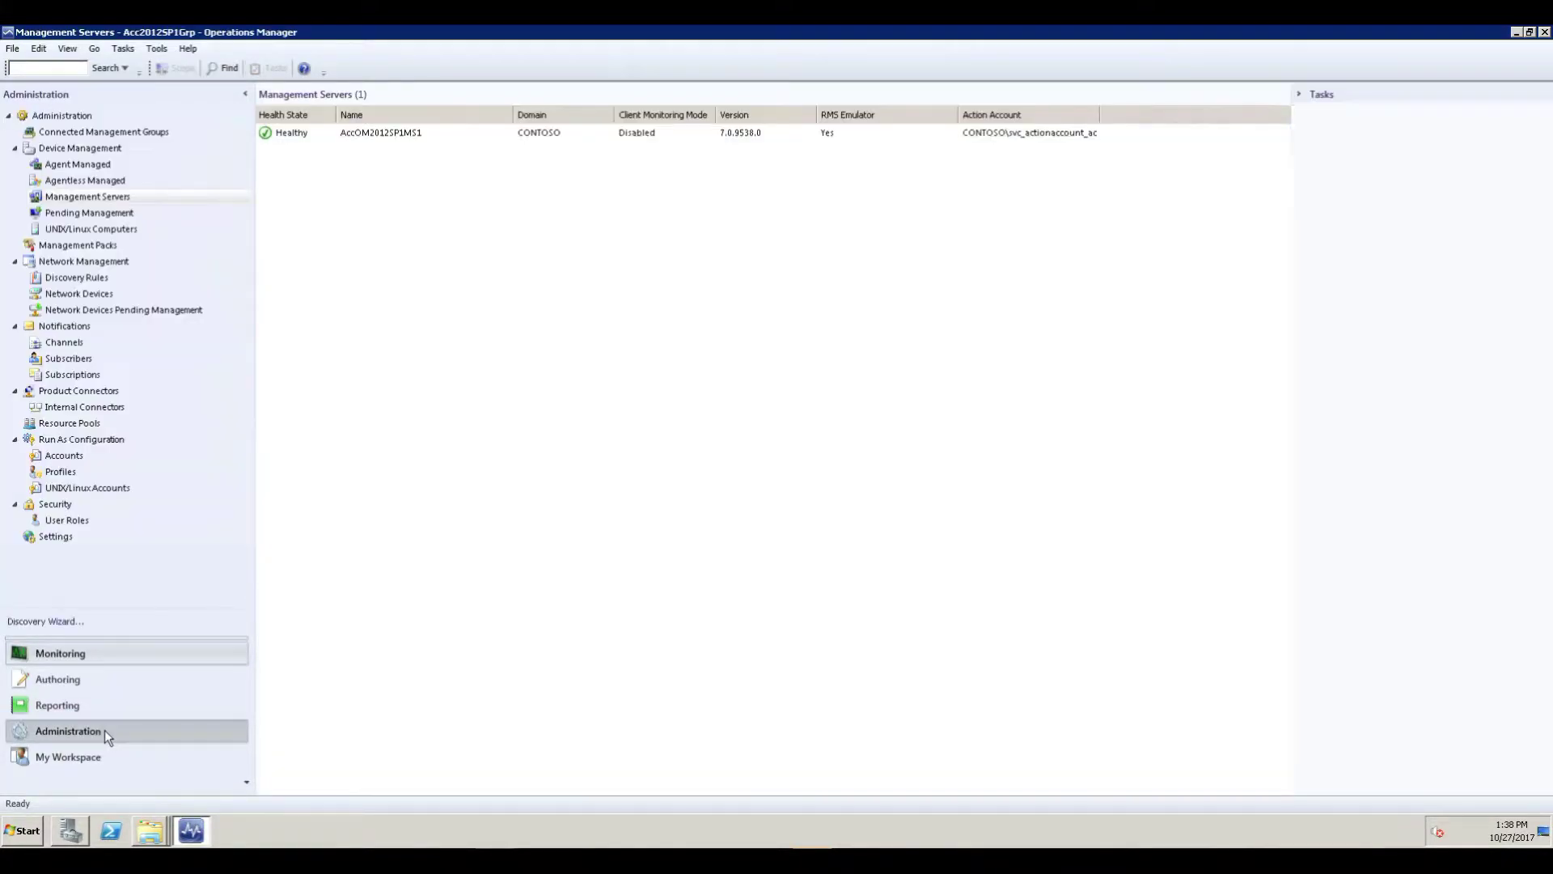
left_click(96, 247)
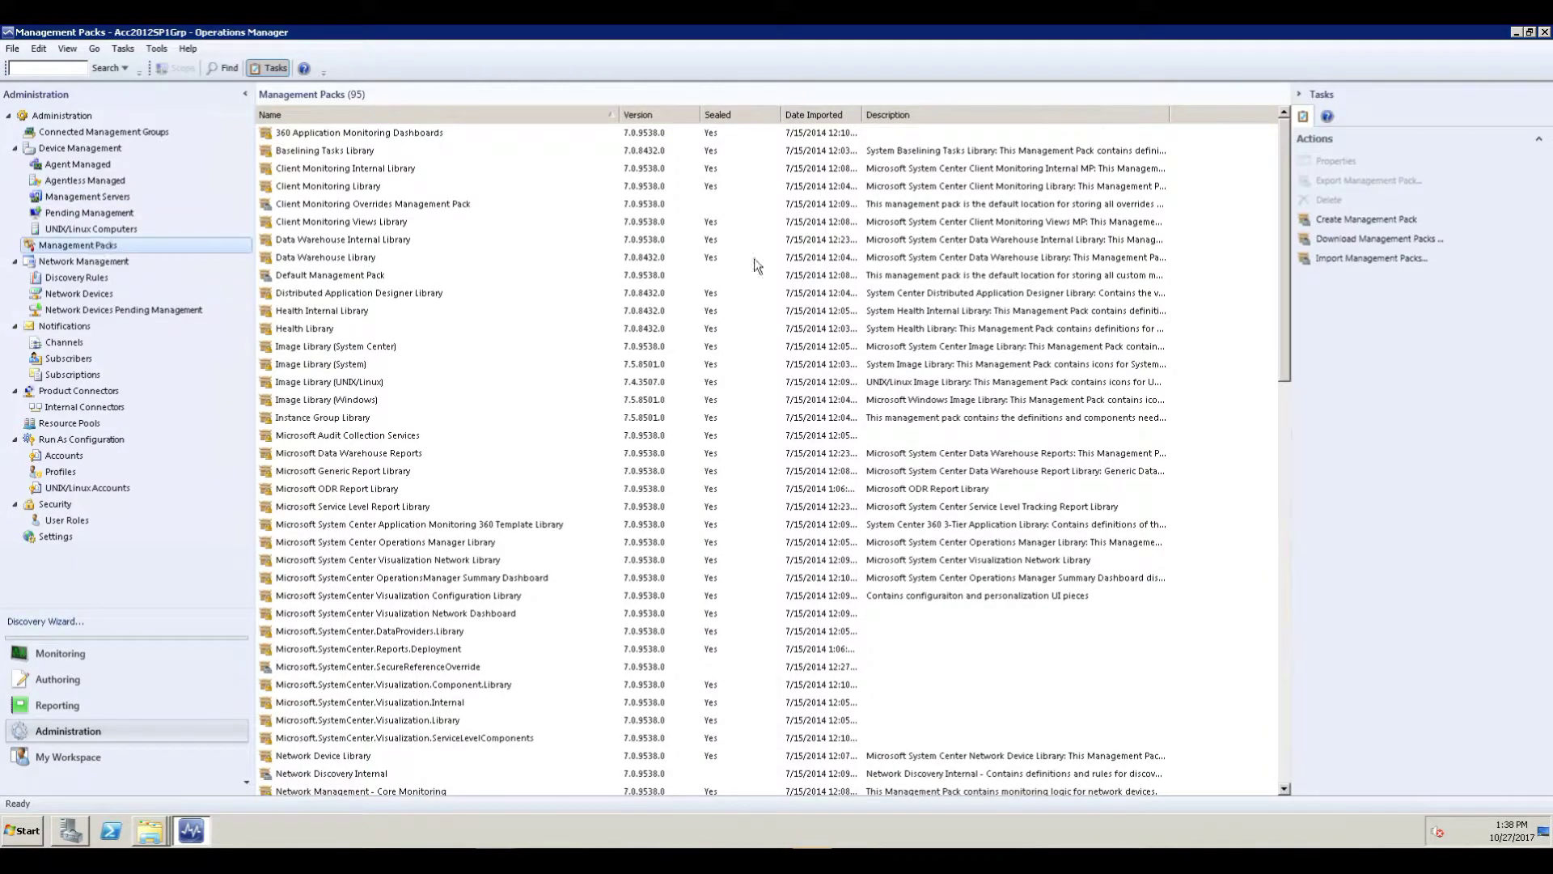
left_click(1328, 263)
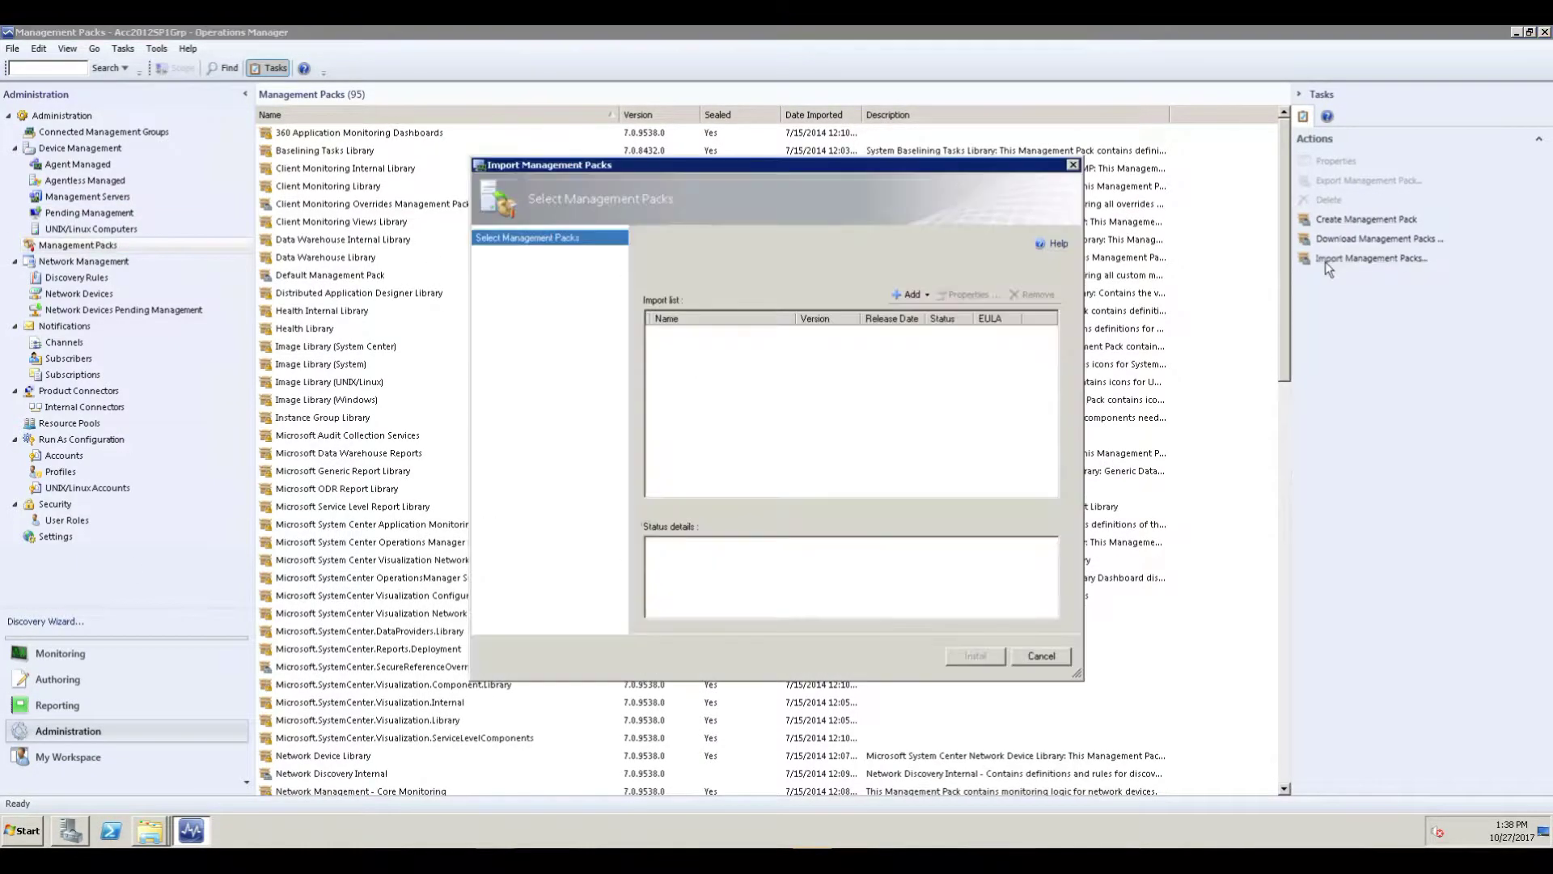
left_click(910, 294)
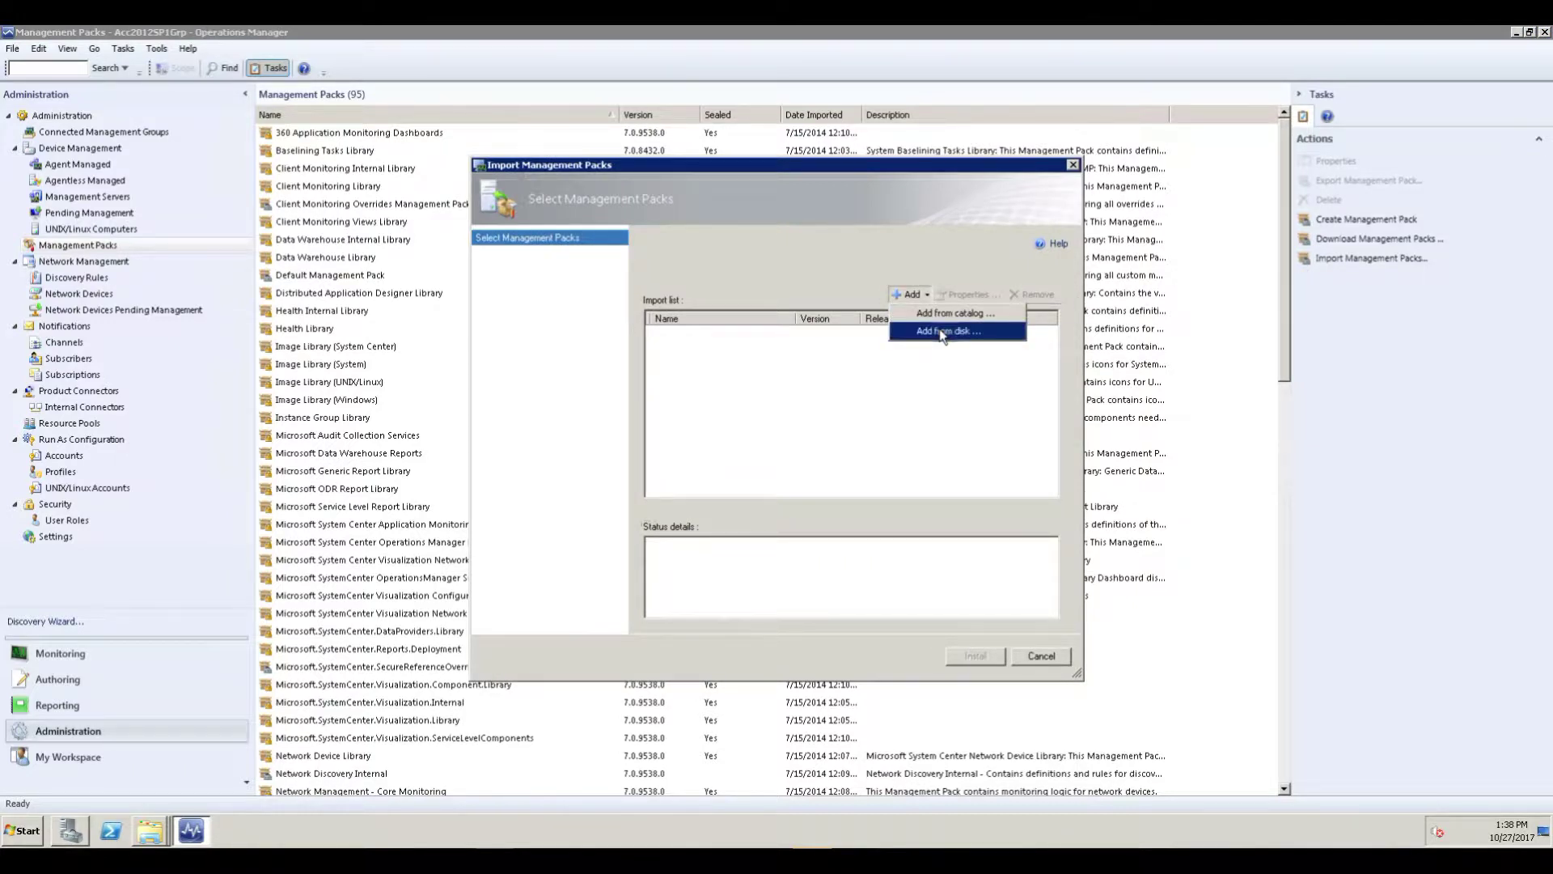
left_click(943, 331)
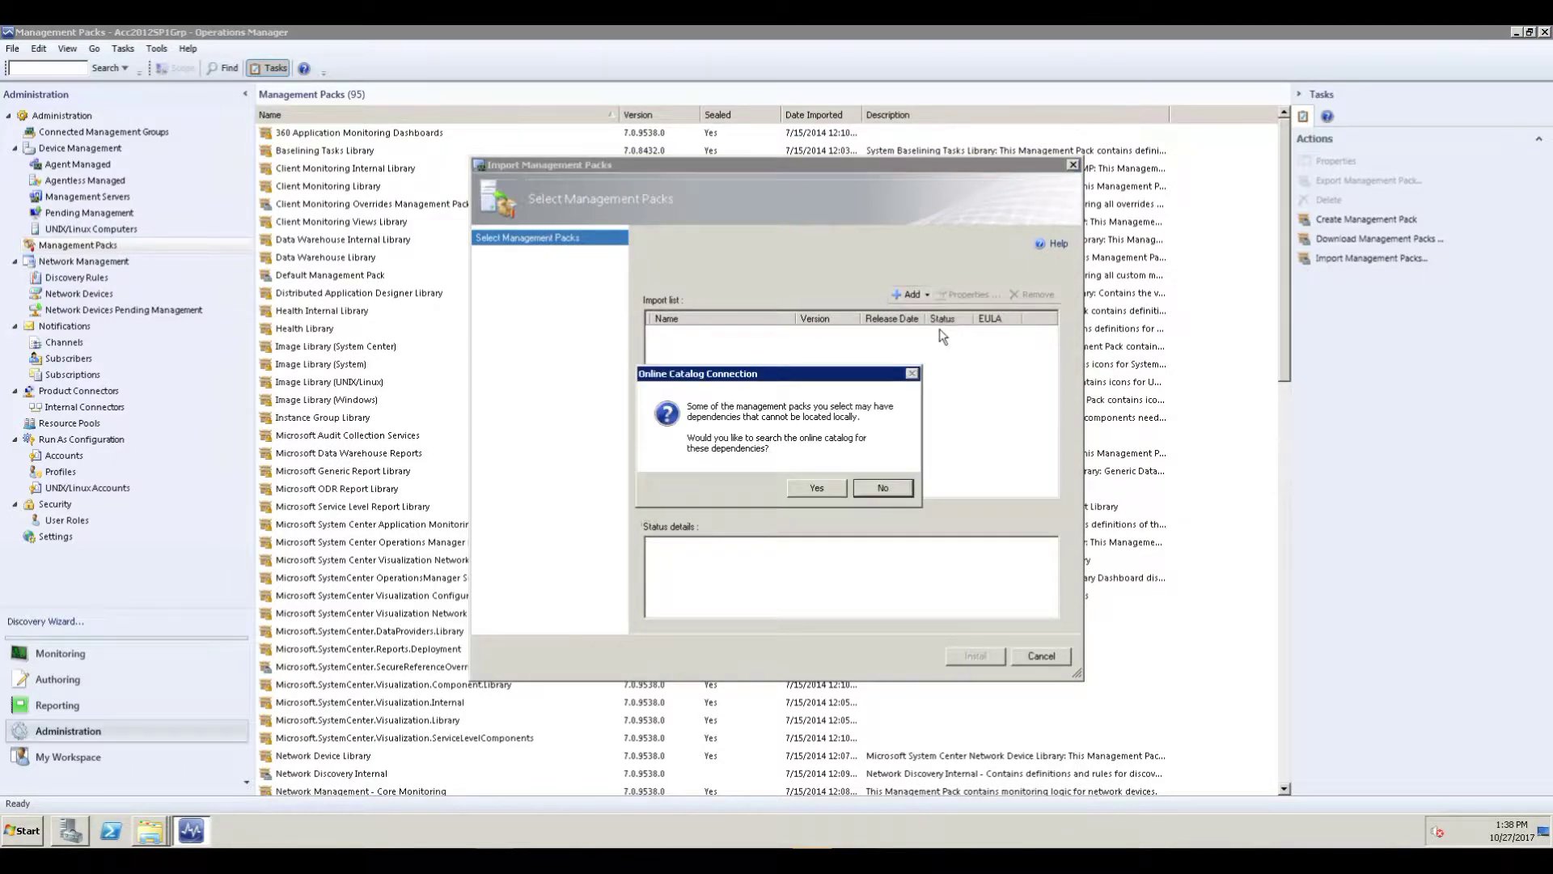
left_click(884, 492)
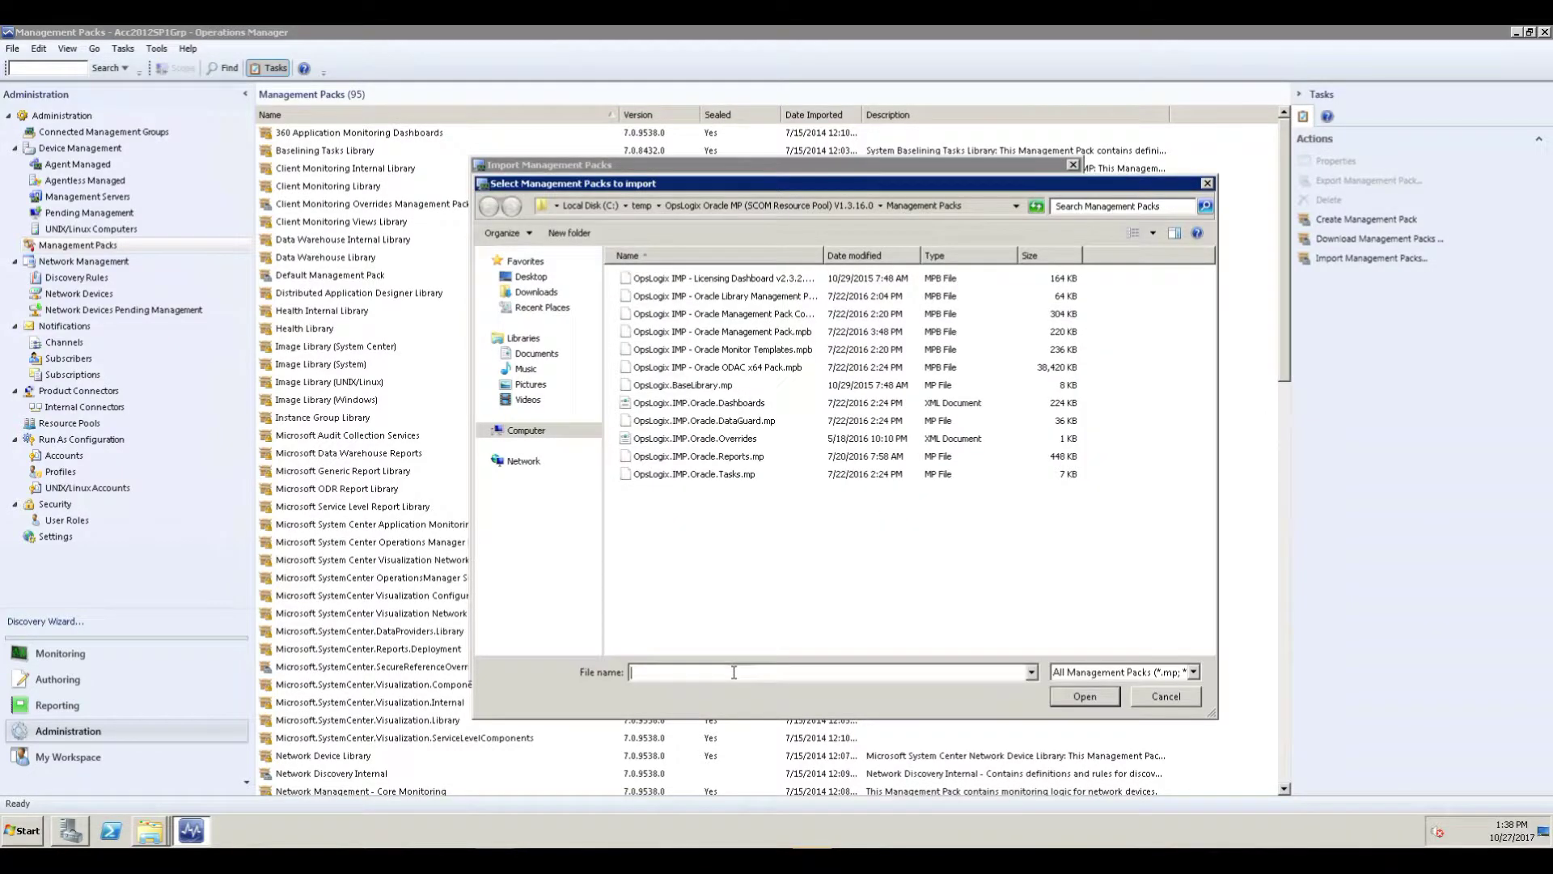
Add all ten management packs from the desktop folder OpsLogix VMware IMP V1.3.7.0\Management Packs and install them.
left_click(986, 205)
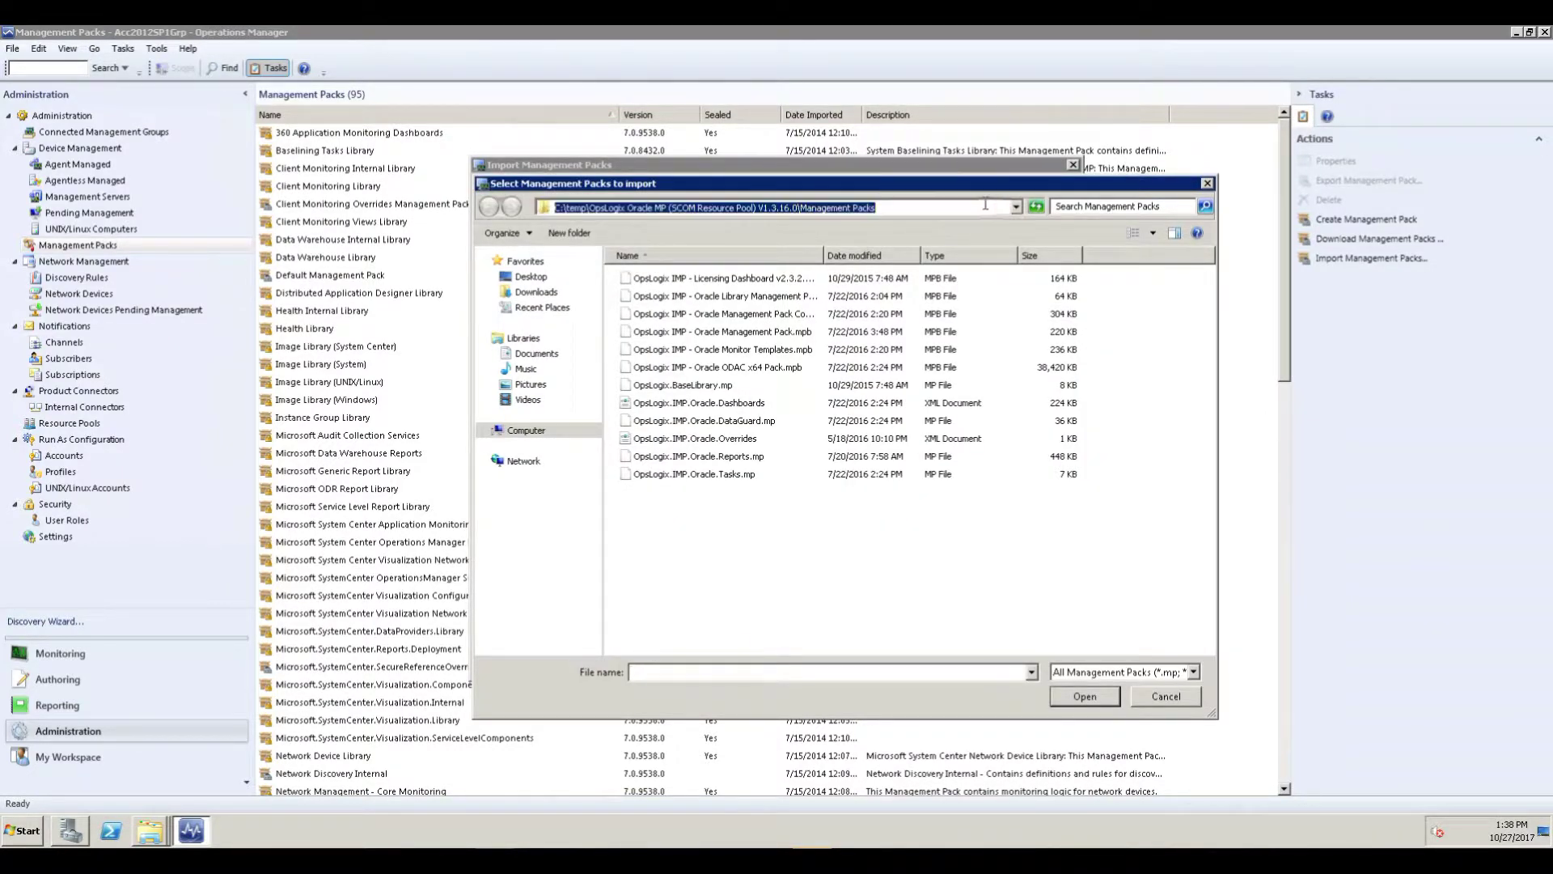
type("C:\\Users\\michel\\Desktop\\OpsLogix VMware IMP V1.3.7.0\\Management Packs")
key("Return")
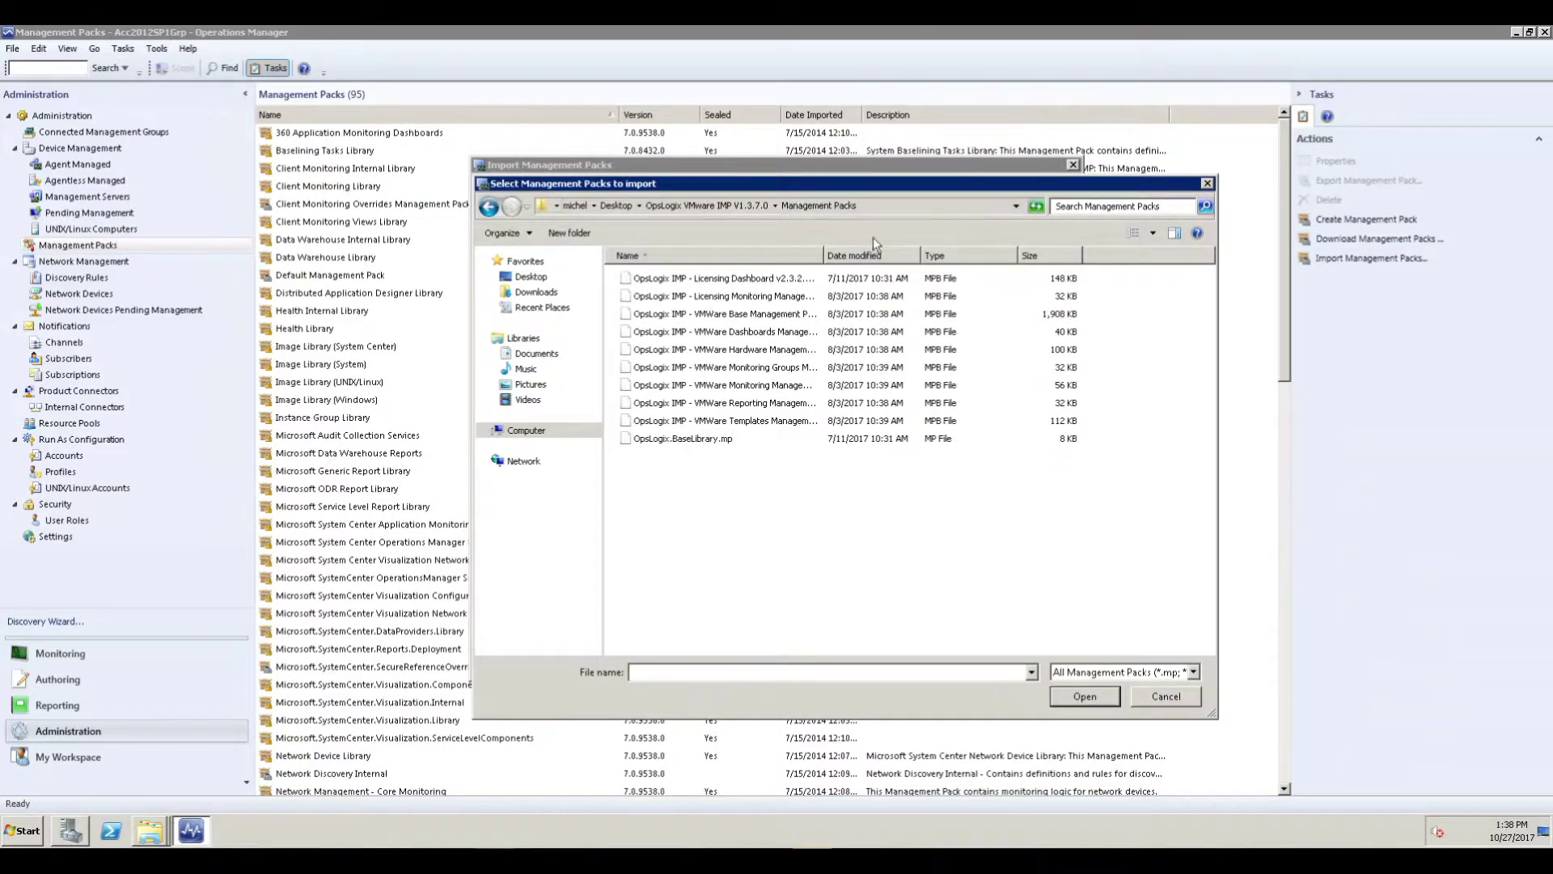
left_click(819, 283)
left_click(722, 444, "shift")
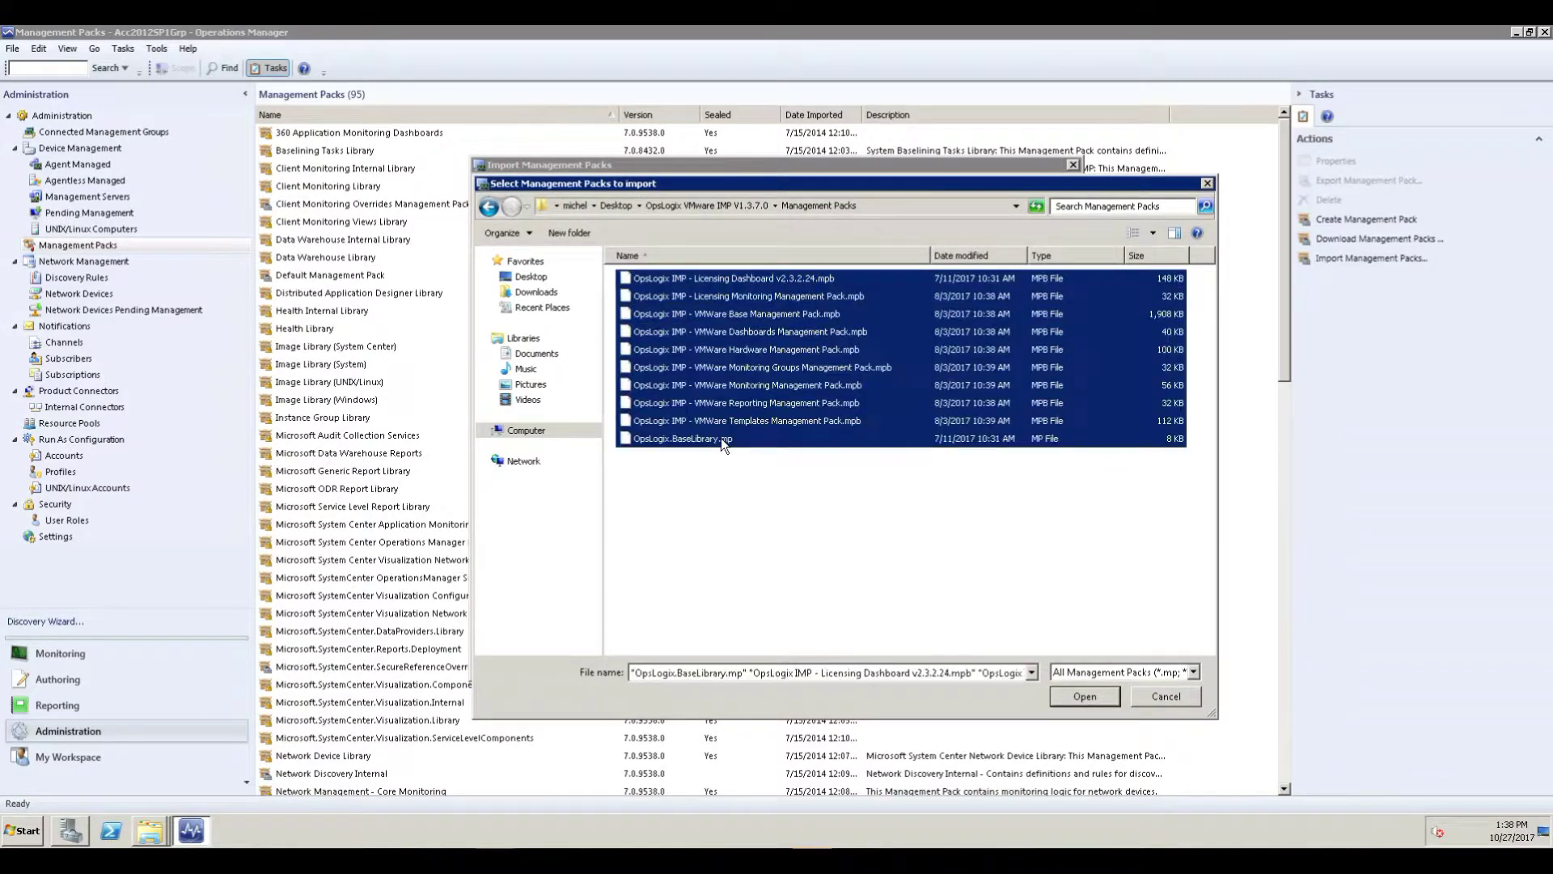
left_click(1081, 701)
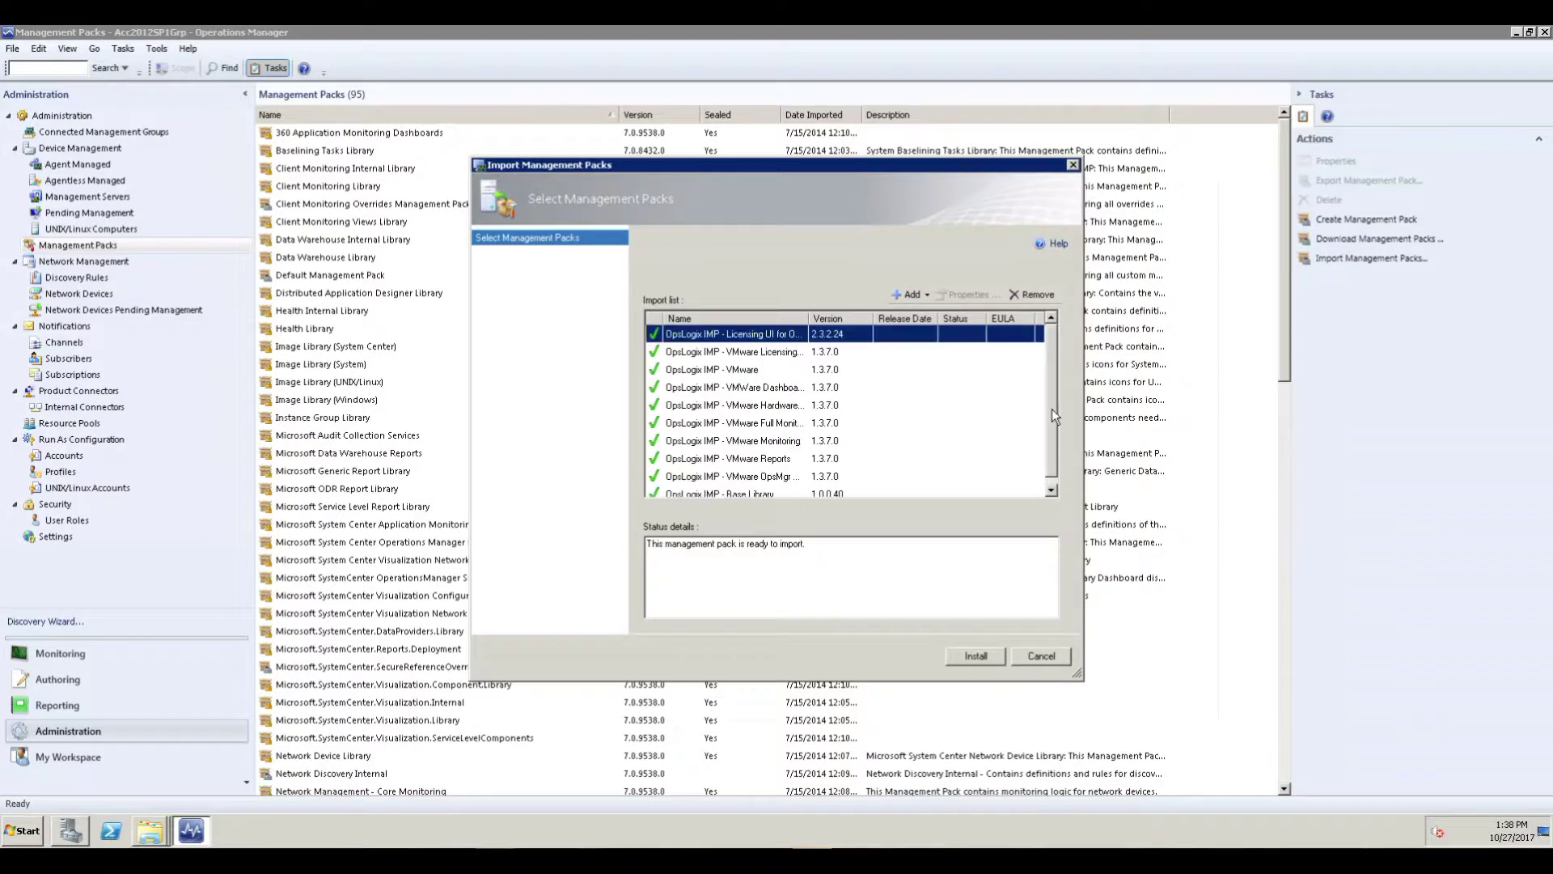
left_click(963, 659)
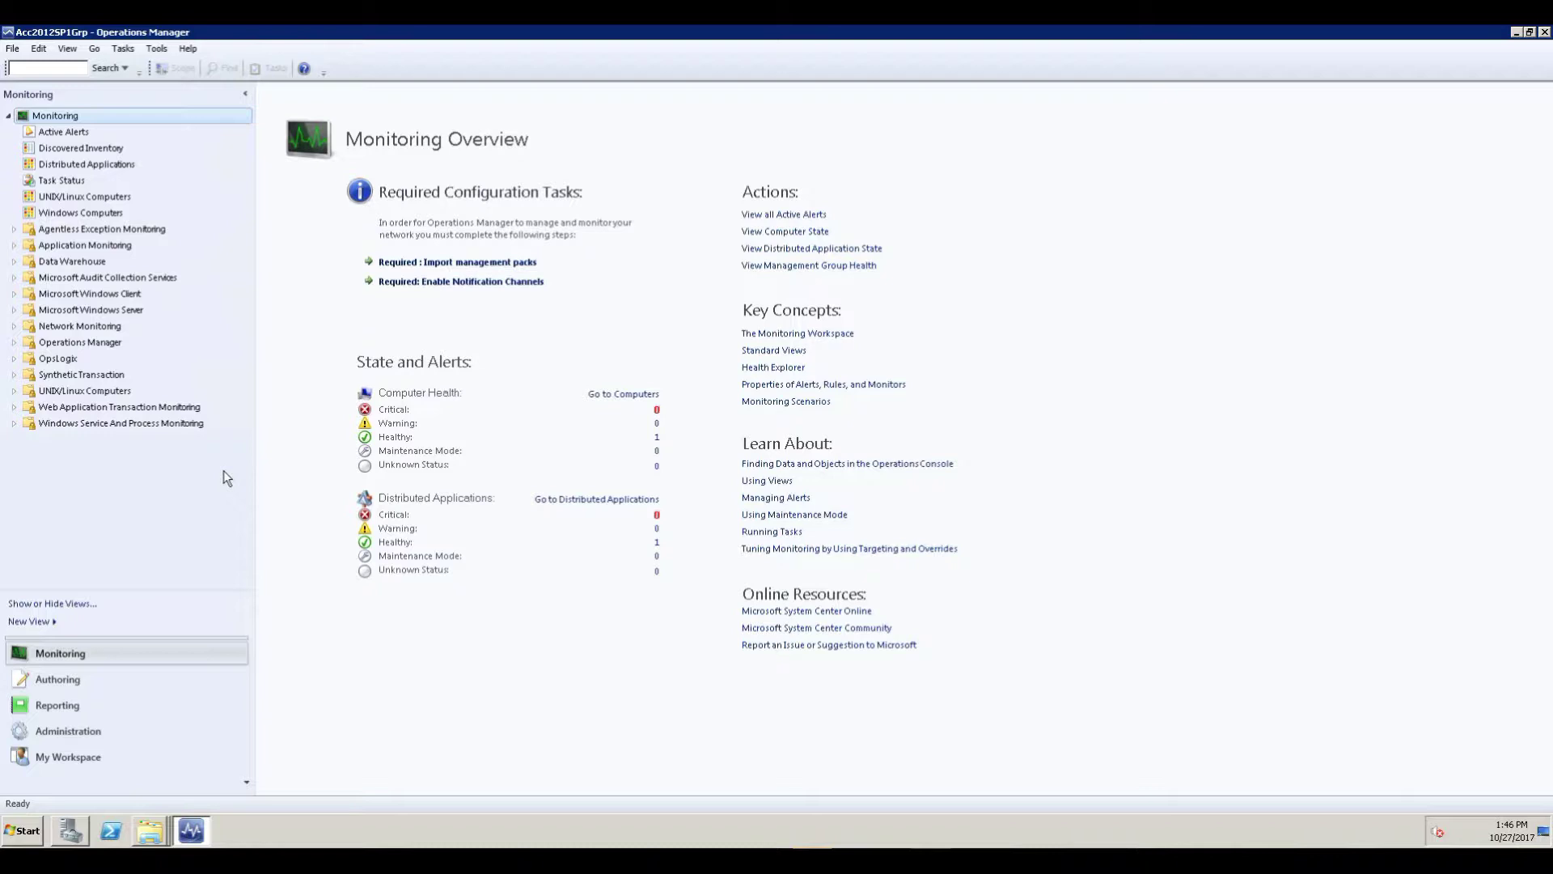
Open the OpsLogix Licensing Dashboard in the Monitoring workspace, paste the license key as a new key and import it.
left_click(14, 360)
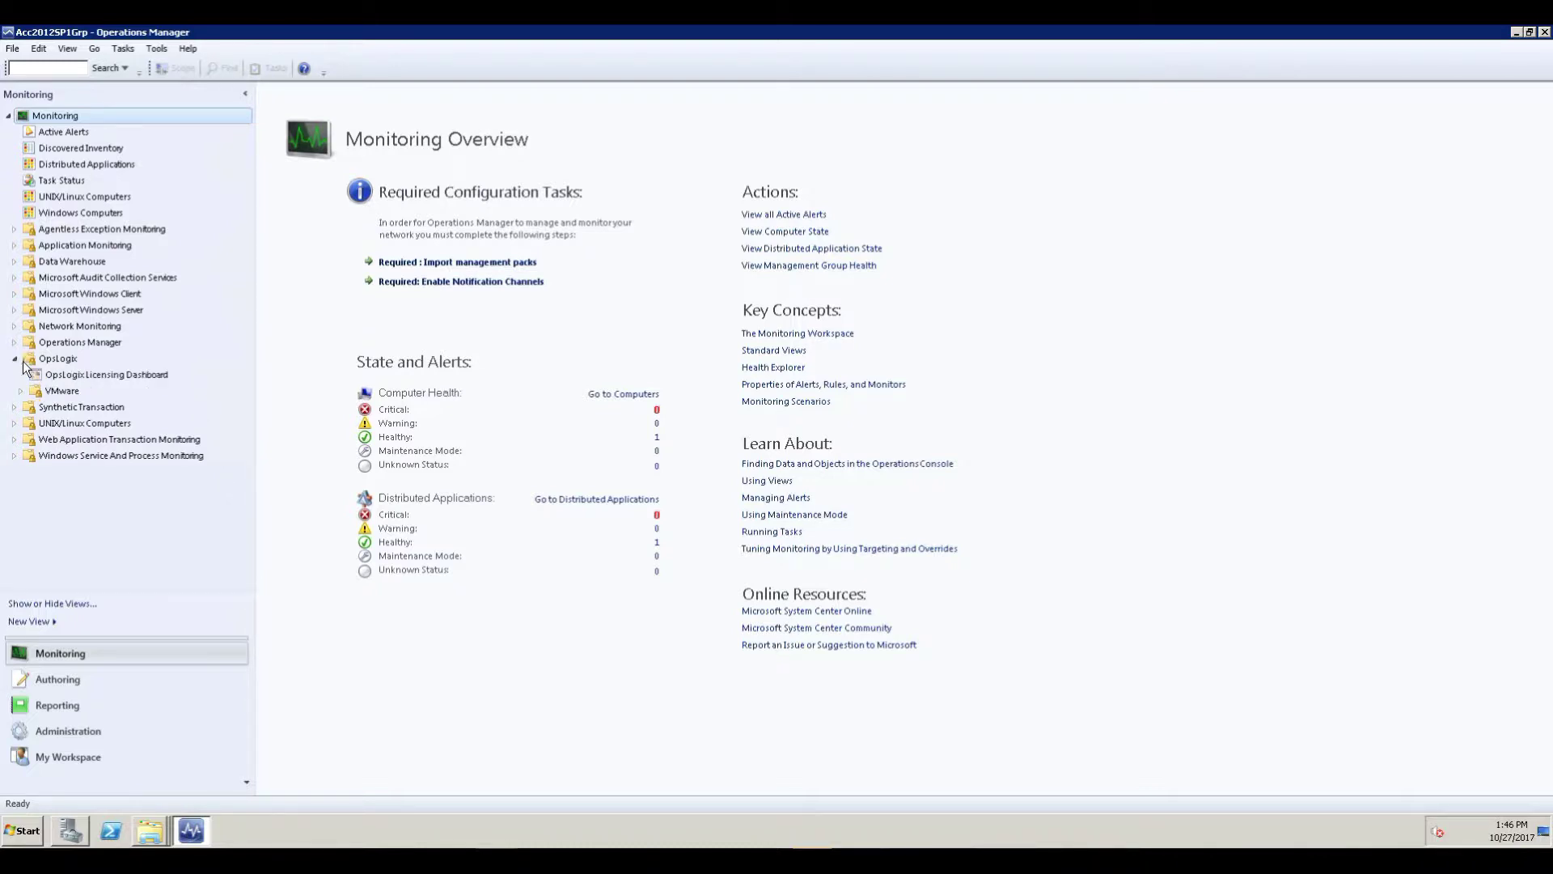
left_click(71, 376)
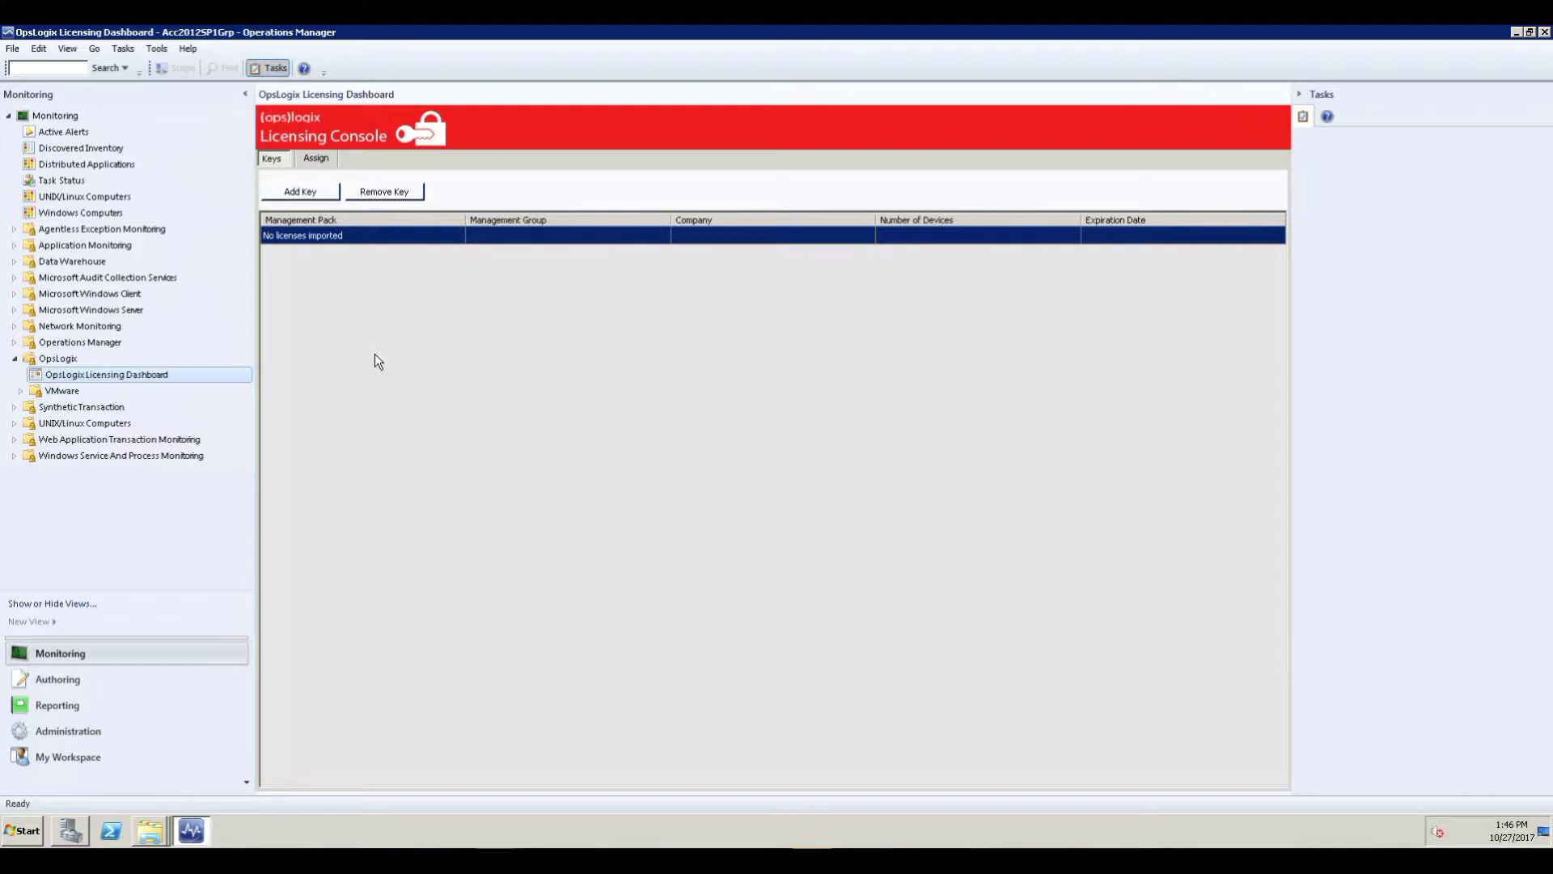
left_click(315, 194)
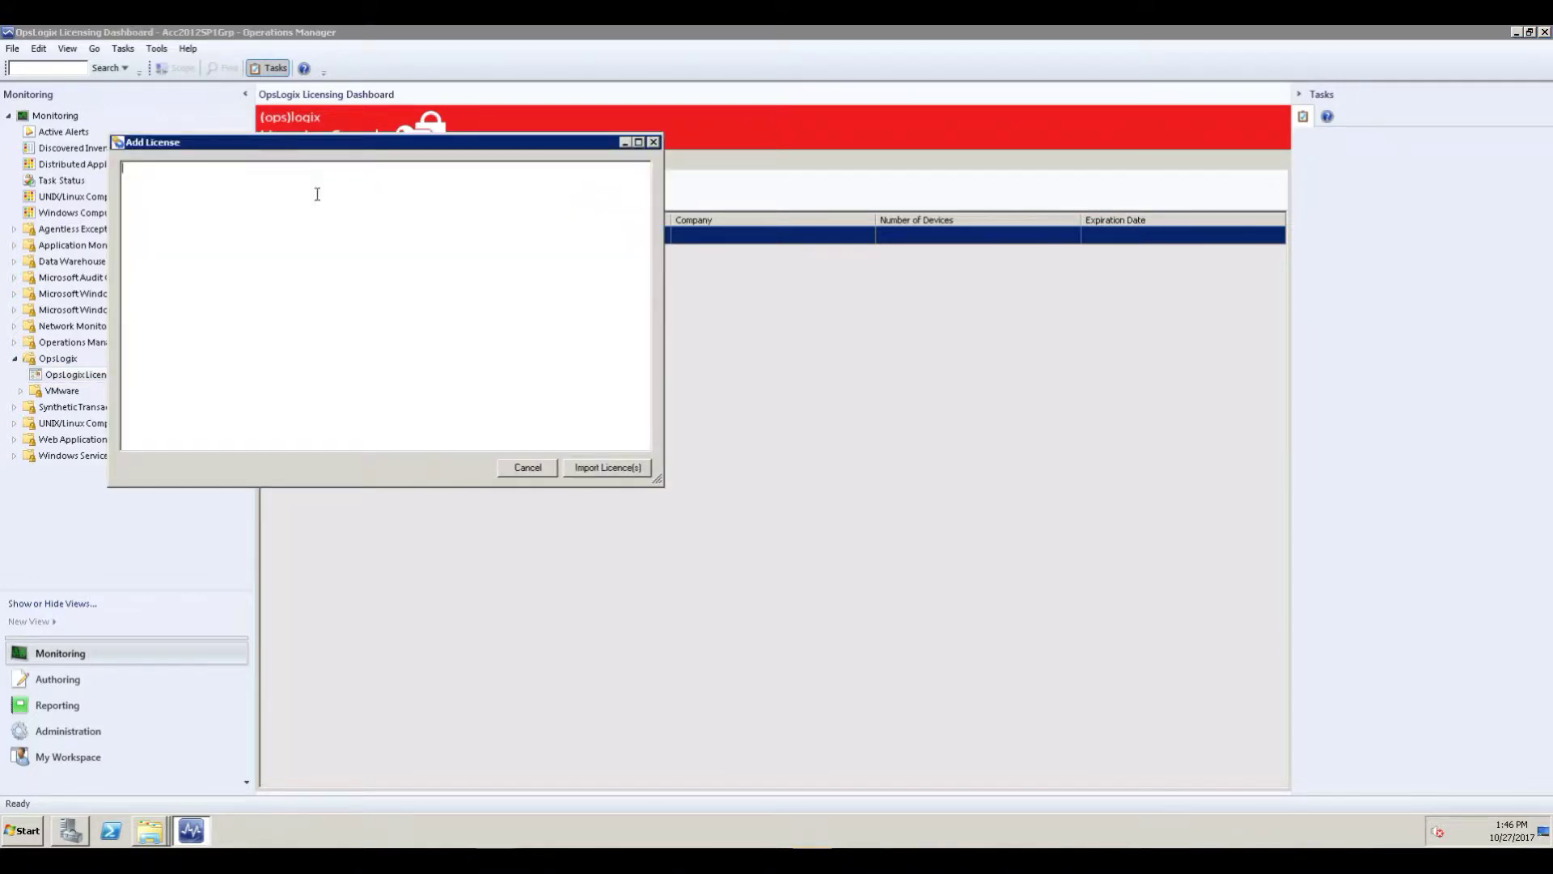
key("Escape")
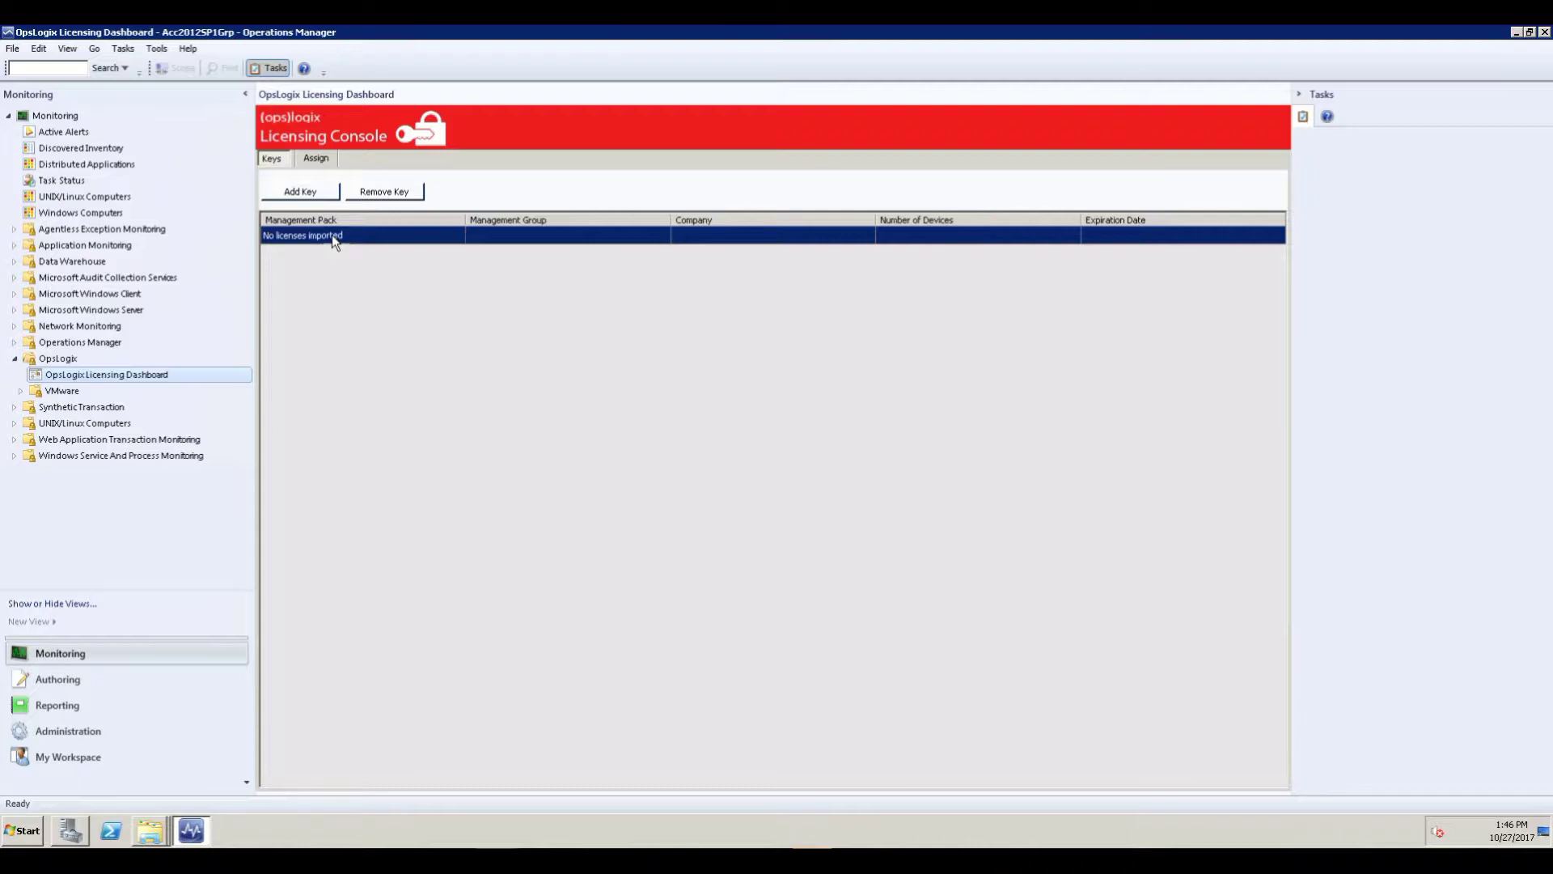
left_click(316, 192)
key("ctrl+v")
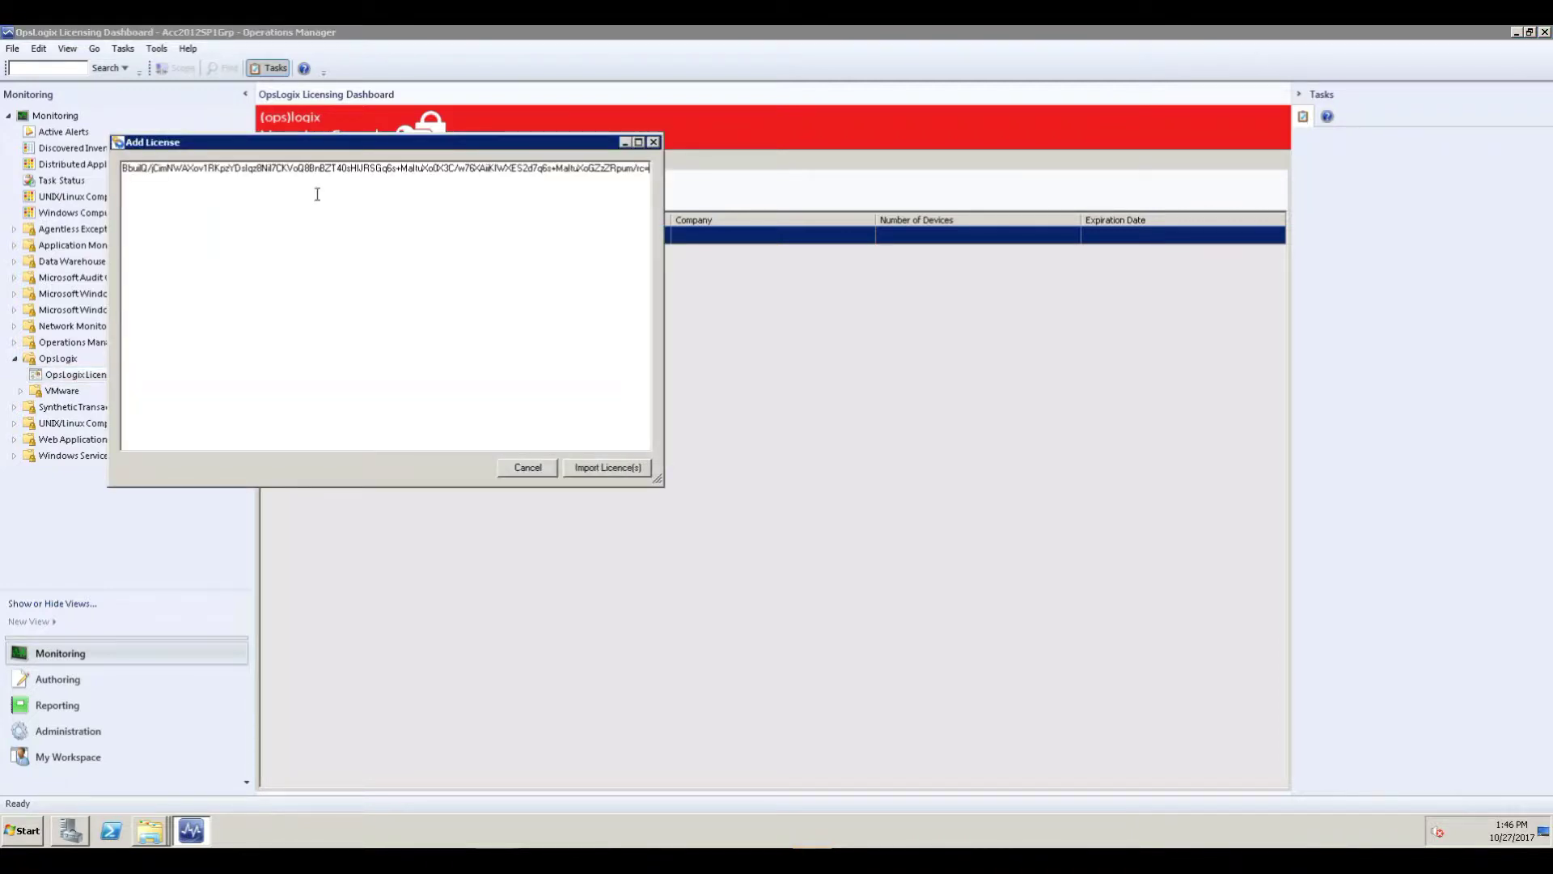
left_click(587, 471)
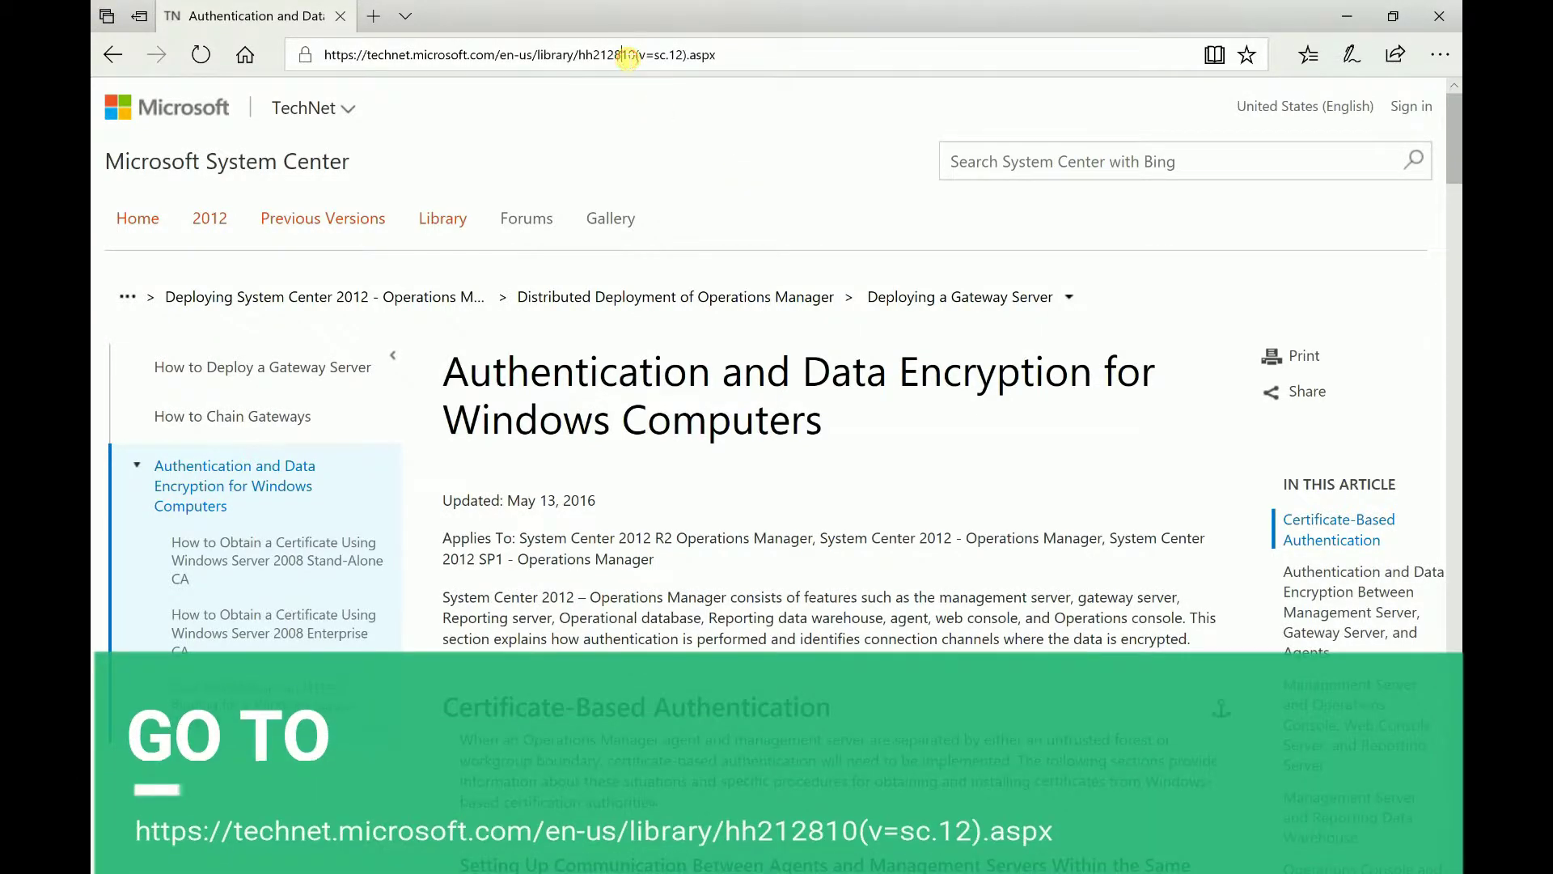
Switch to the web browser and examine the certificate-based authentication section of TechNet article hh212810(v=sc.12).
double_click(630, 55)
triple_click(630, 55)
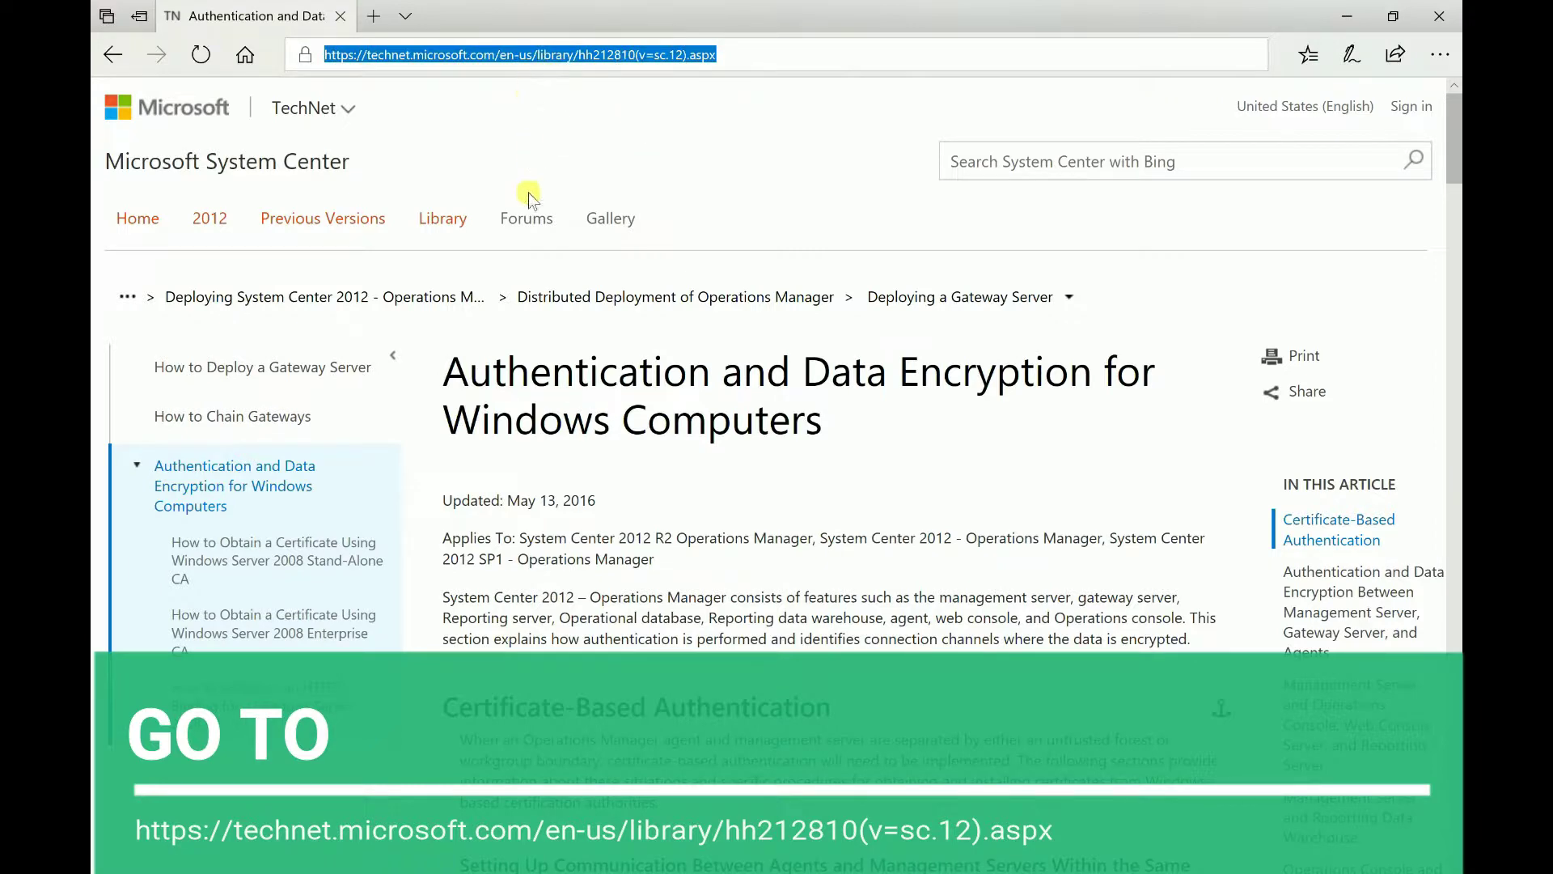
scroll(501, 413, "down", 3)
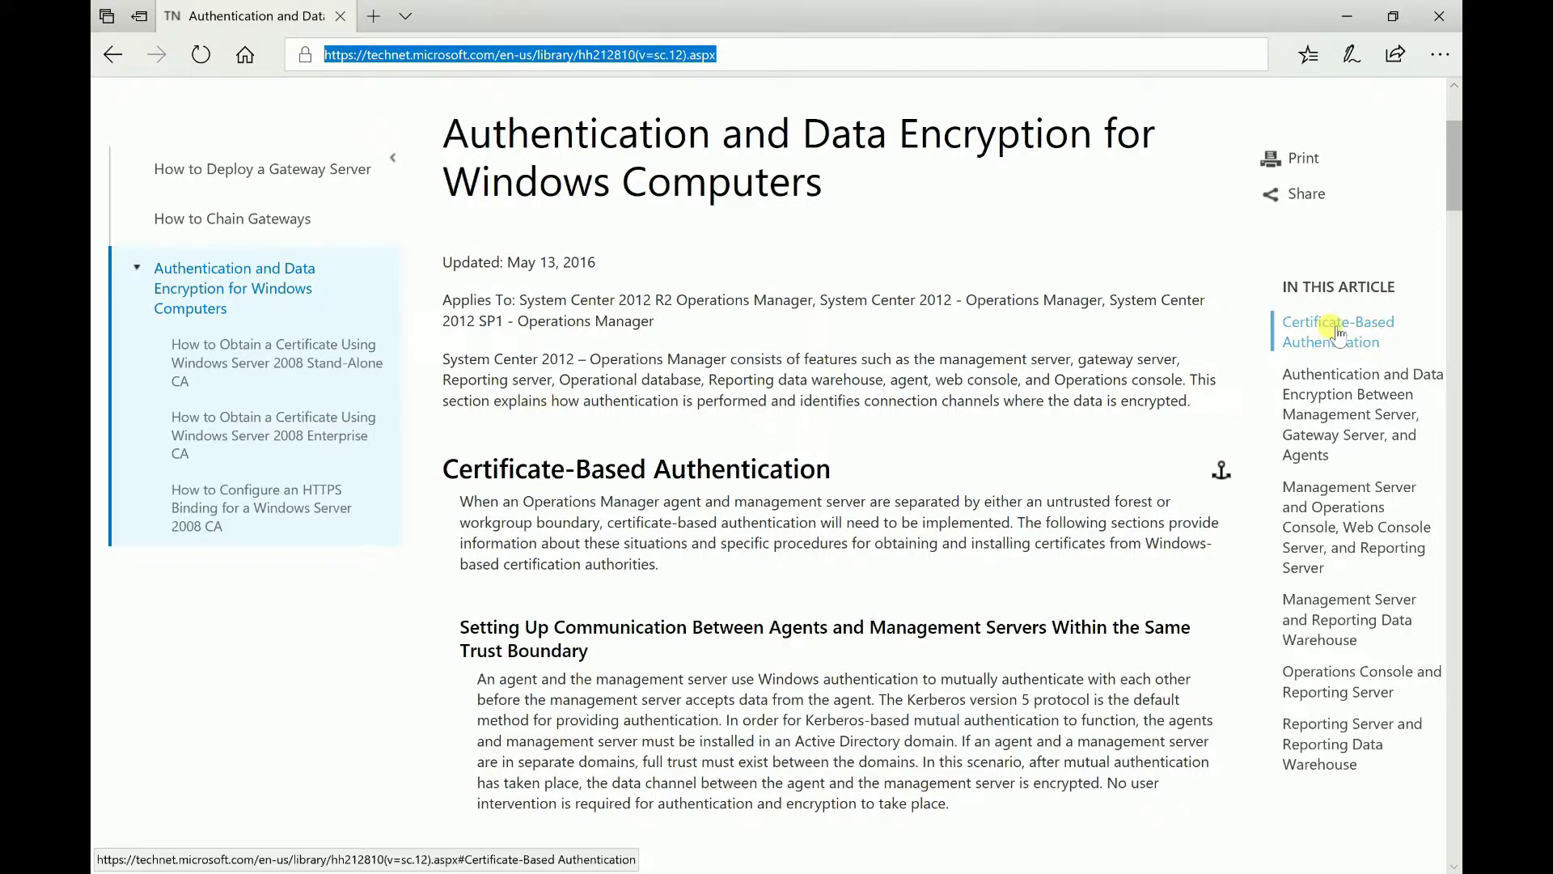
scroll(866, 312, "down", 6)
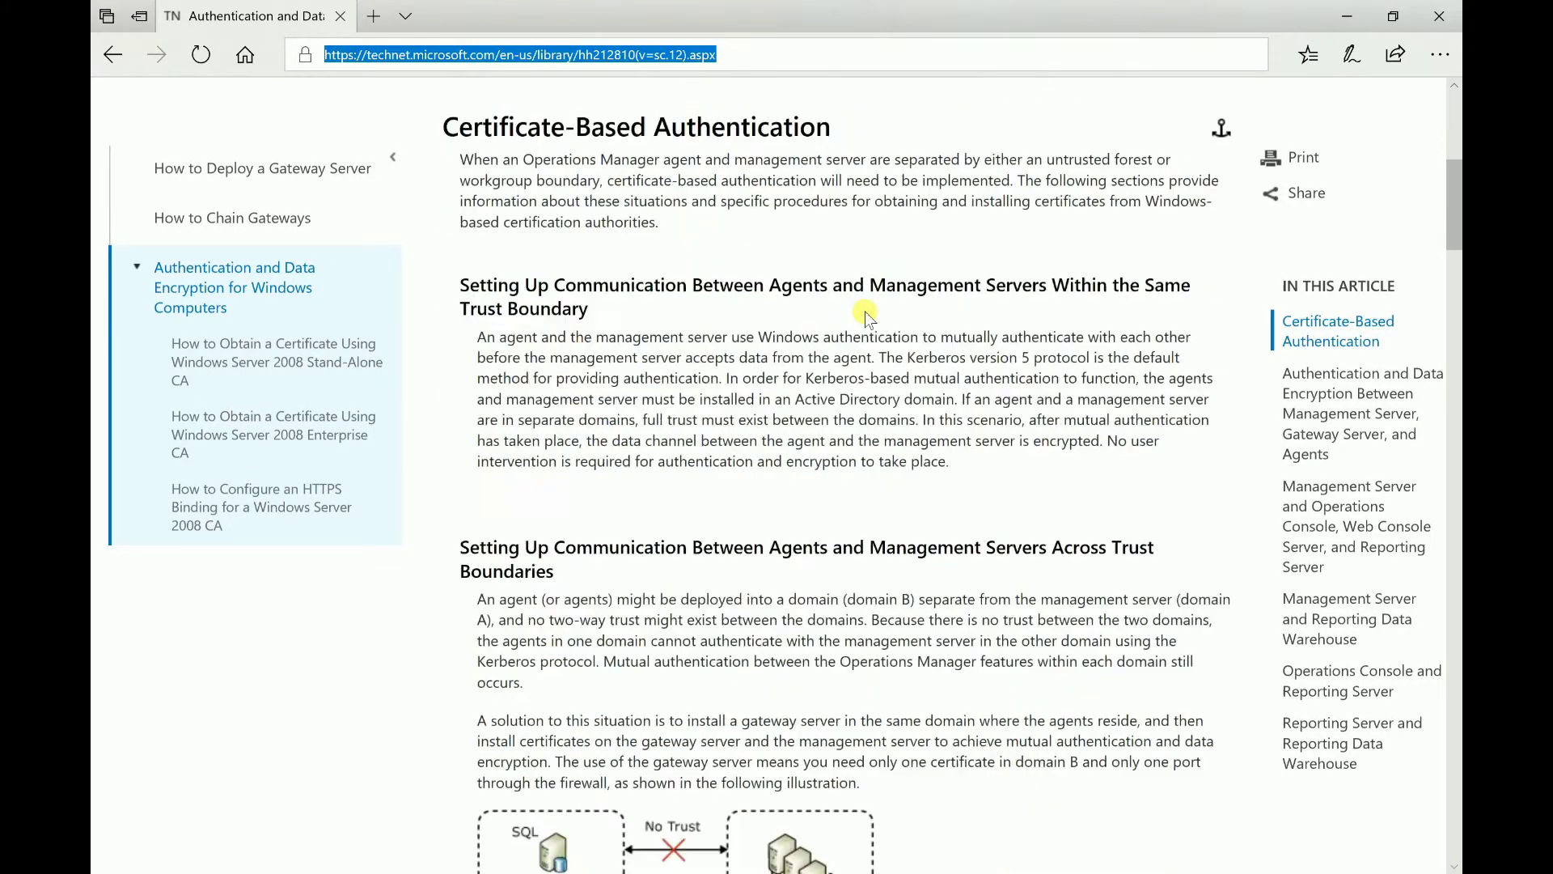
scroll(866, 313, "up", 9)
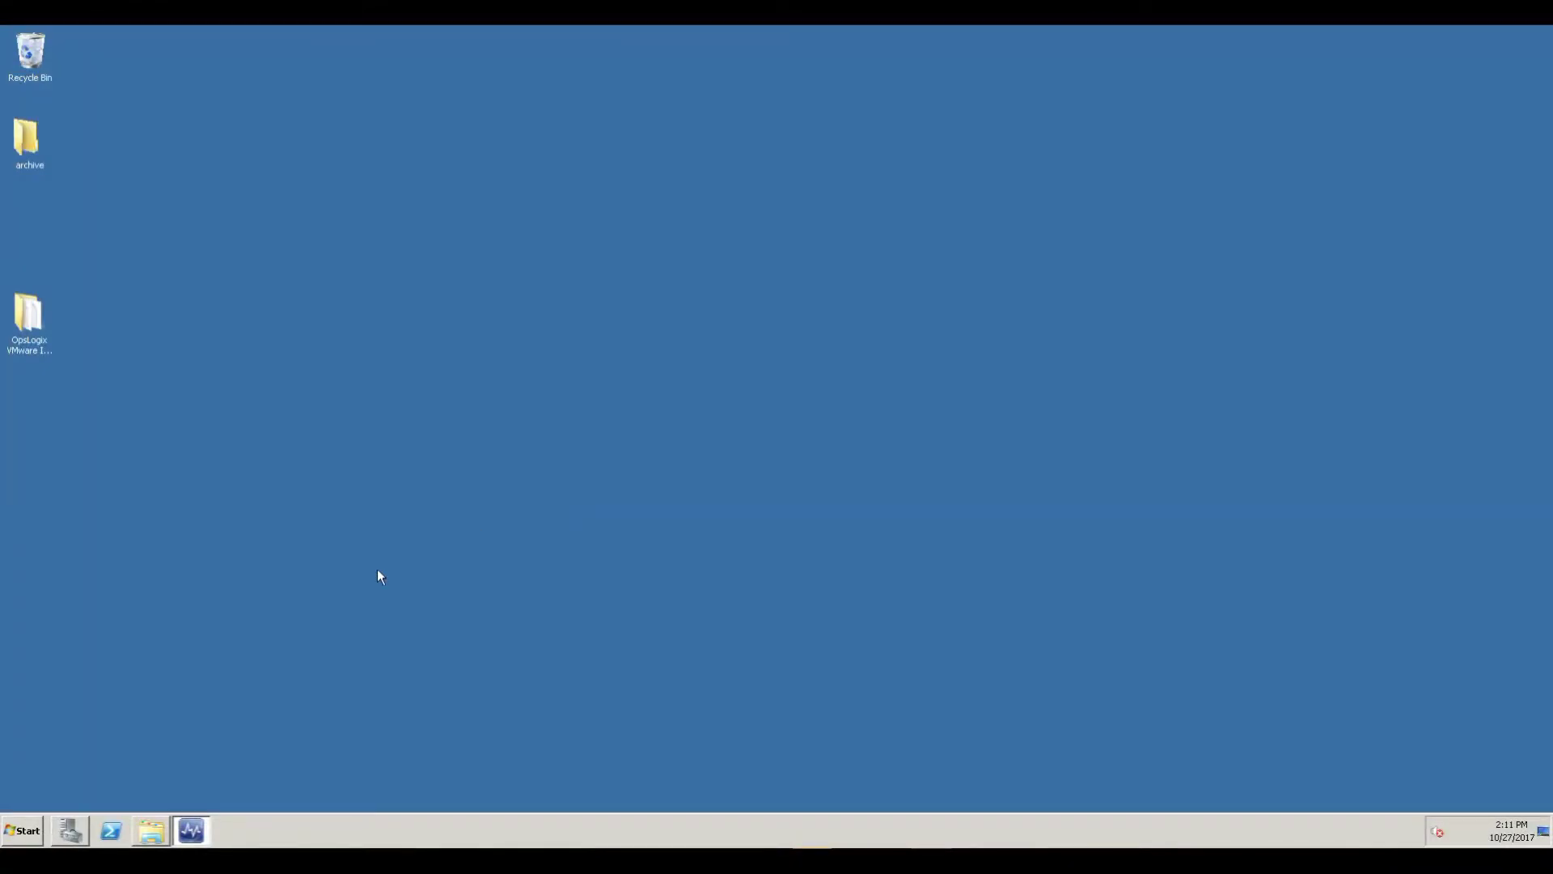
Run Command Prompt as administrator and change to the directory "C:\Program Files\System Center 2012\Operations Manager\Server".
left_click(23, 831)
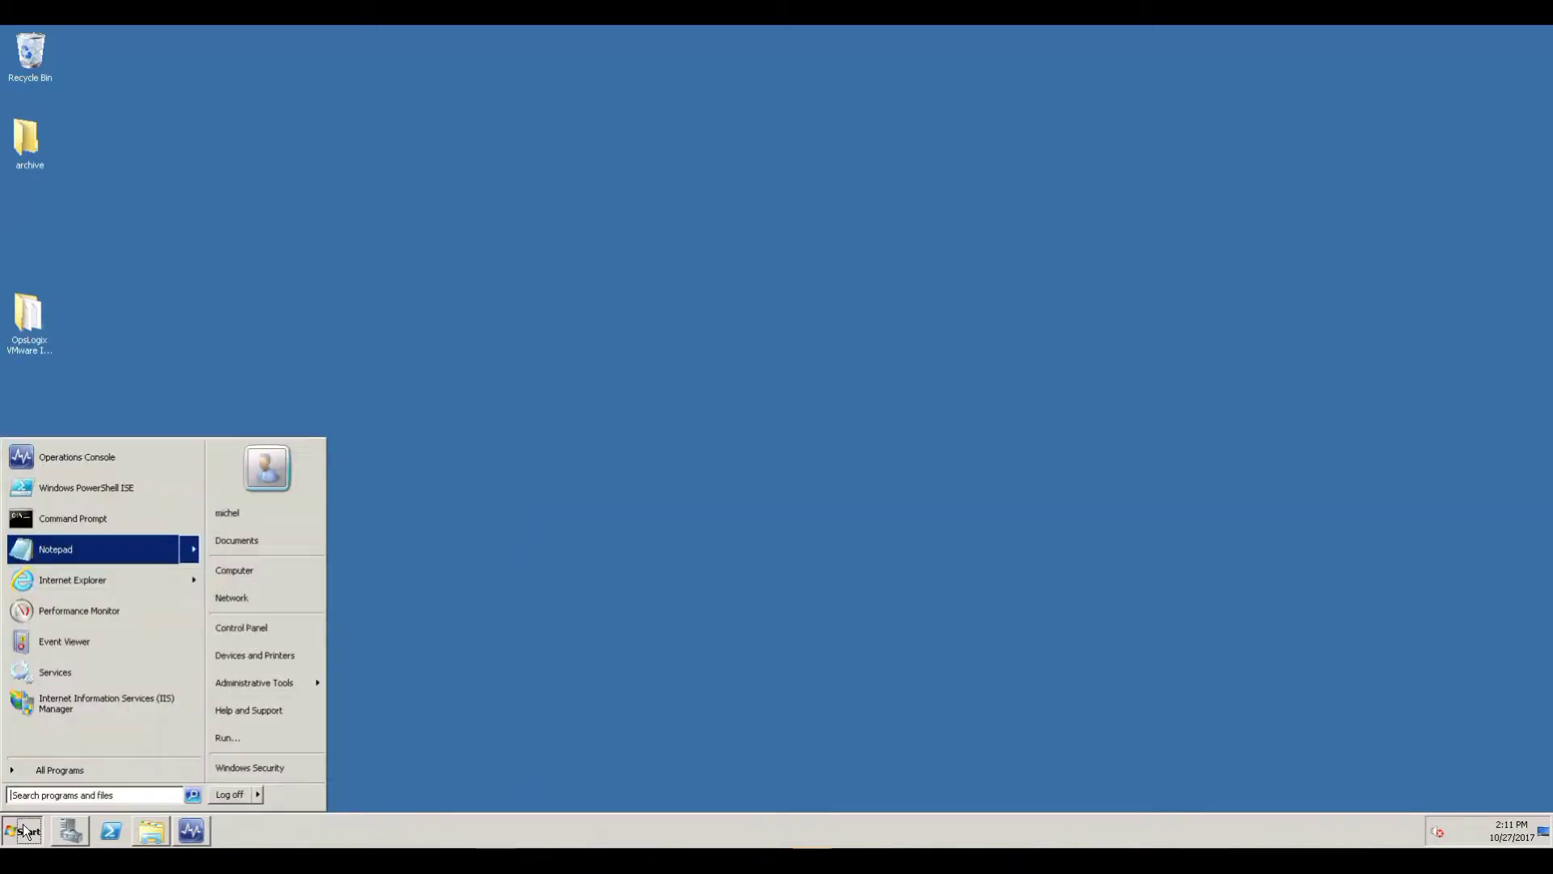
right_click(99, 523)
left_click(140, 546)
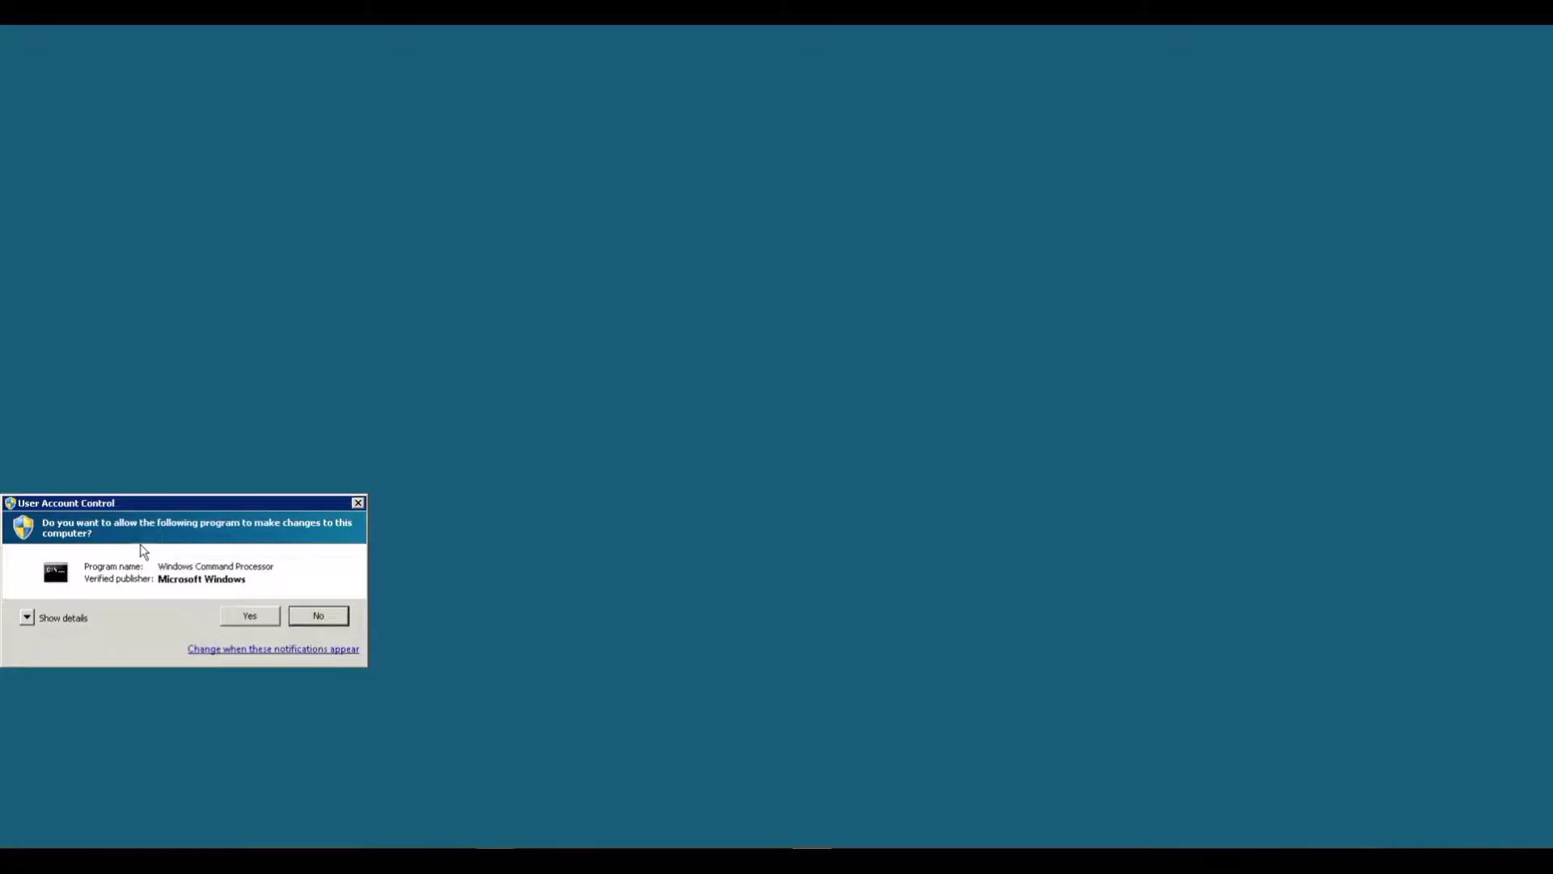
left_click(252, 617)
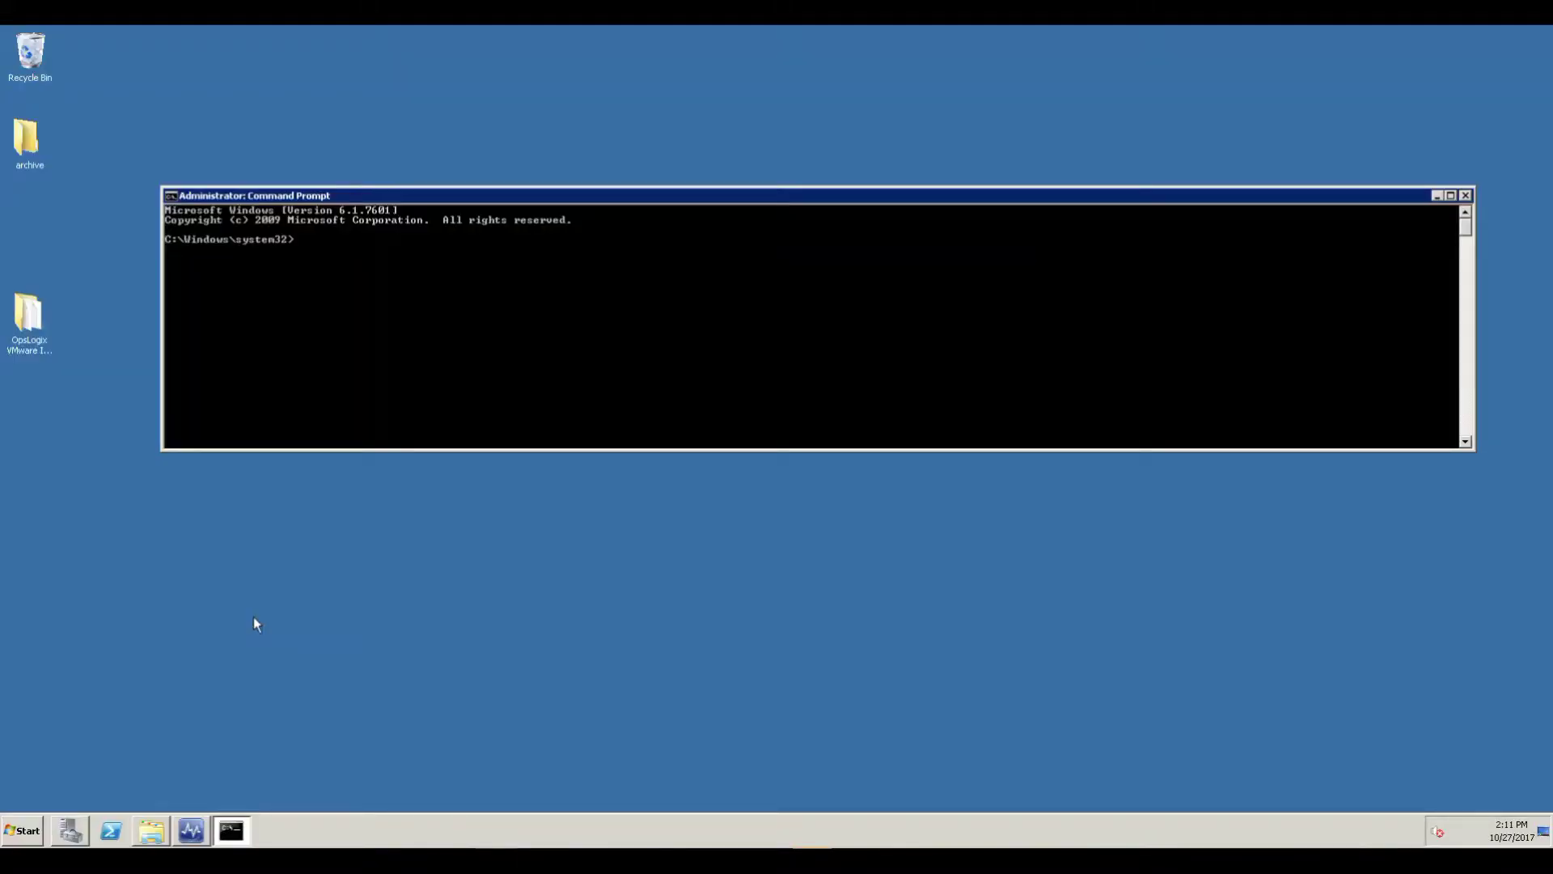
right_click(357, 292)
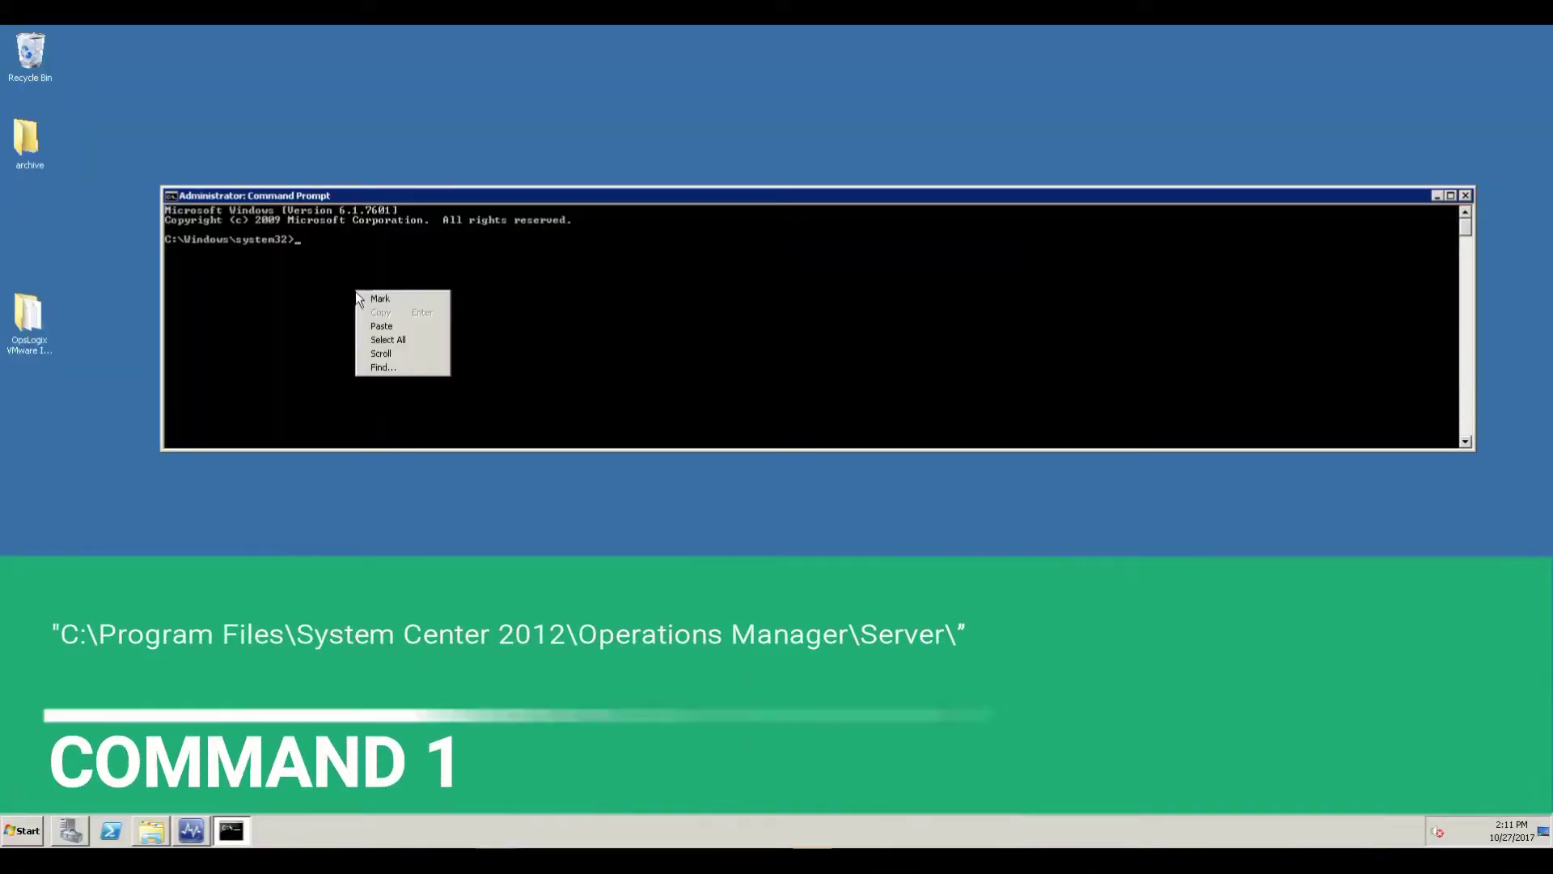
left_click(381, 326)
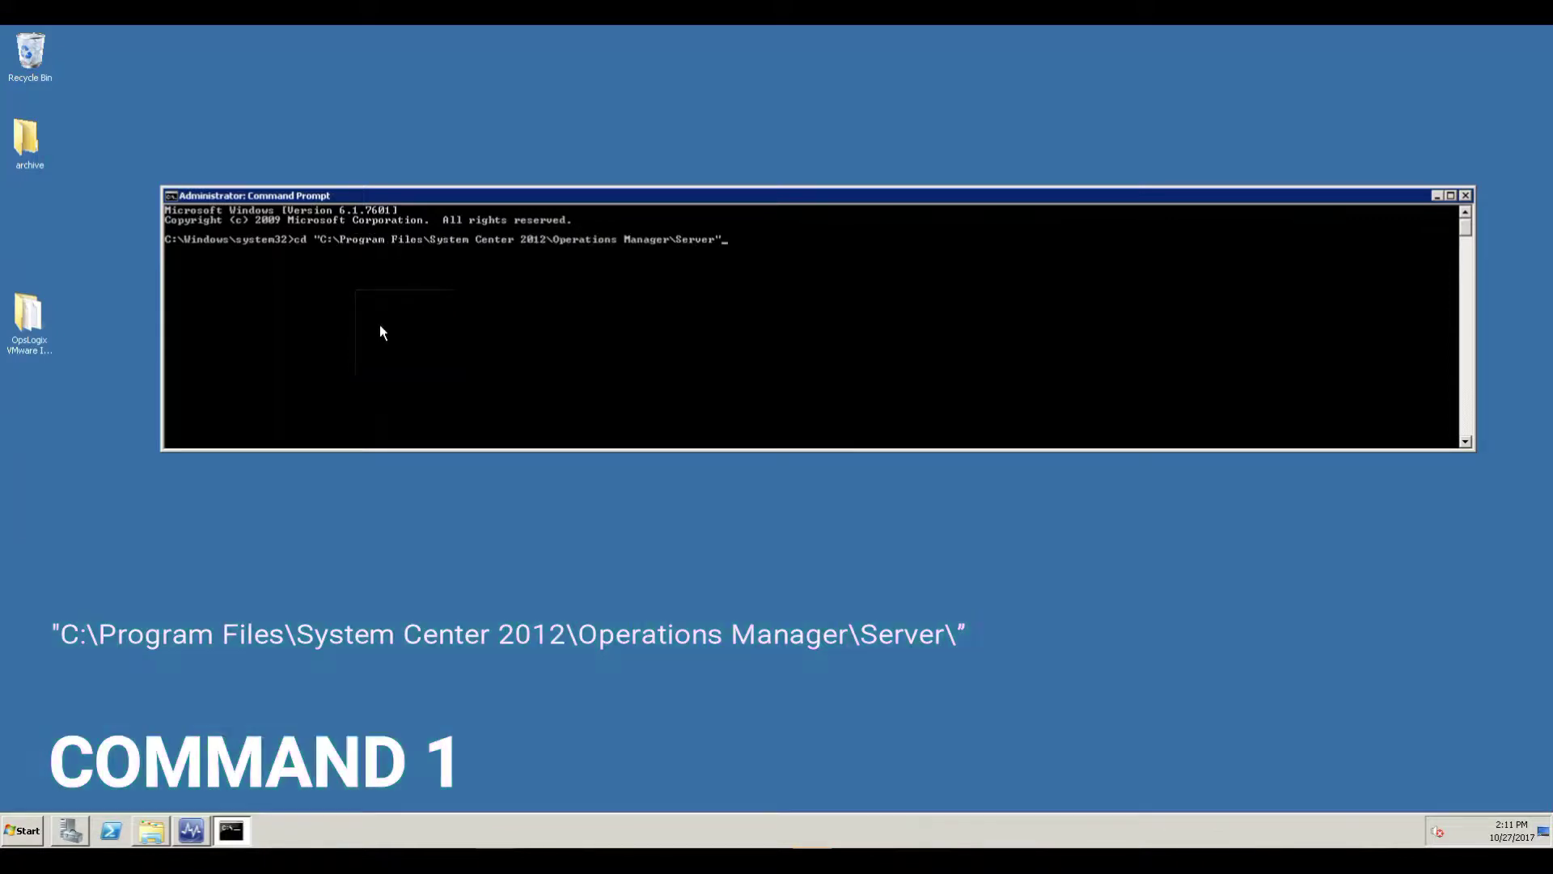
key("Return")
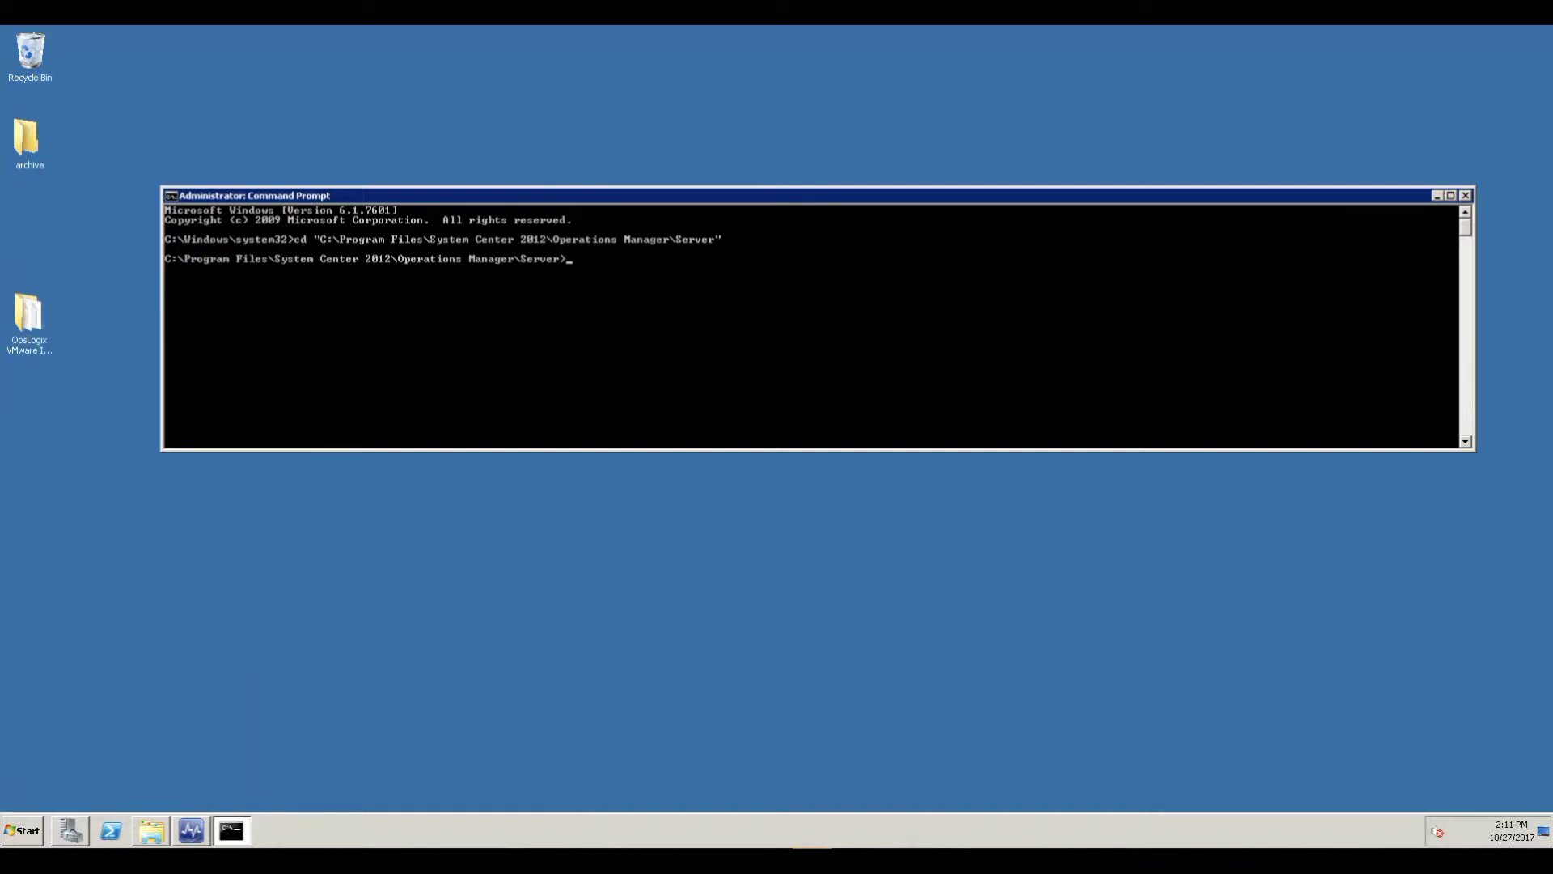
Run Microsoft.EnterpriseManagement.GatewayApprovalTool with /ManagementServerName=accom2012sp1ms1.contoso.com /GatewayName=accom2012sp1gw1.contoso.com /SiteName=Customer01 /Action=Create.
right_click(560, 275)
left_click(587, 313)
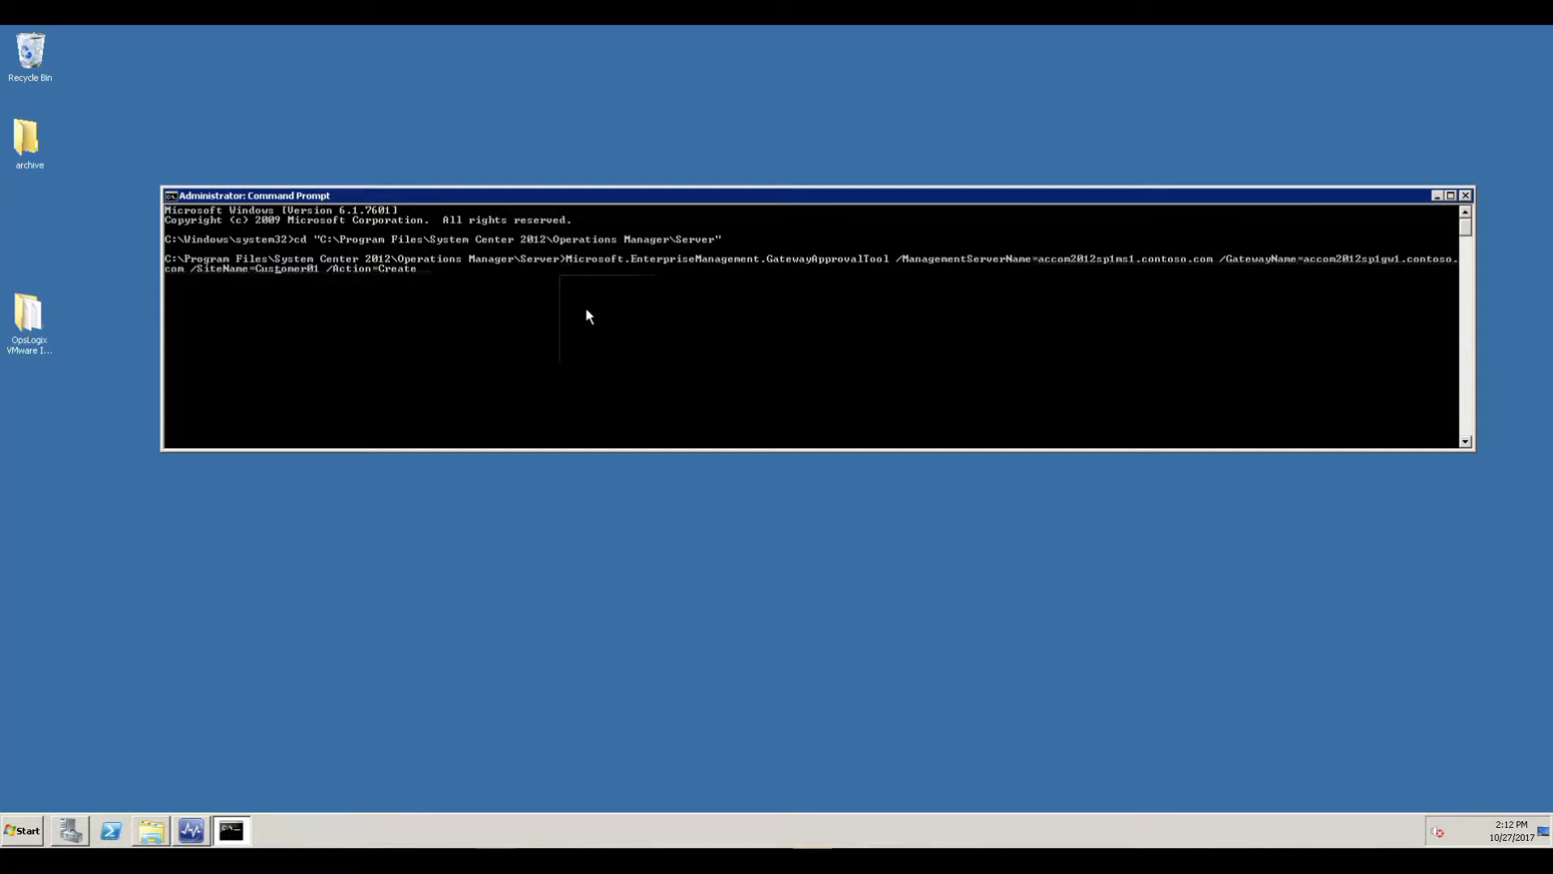
key("Return")
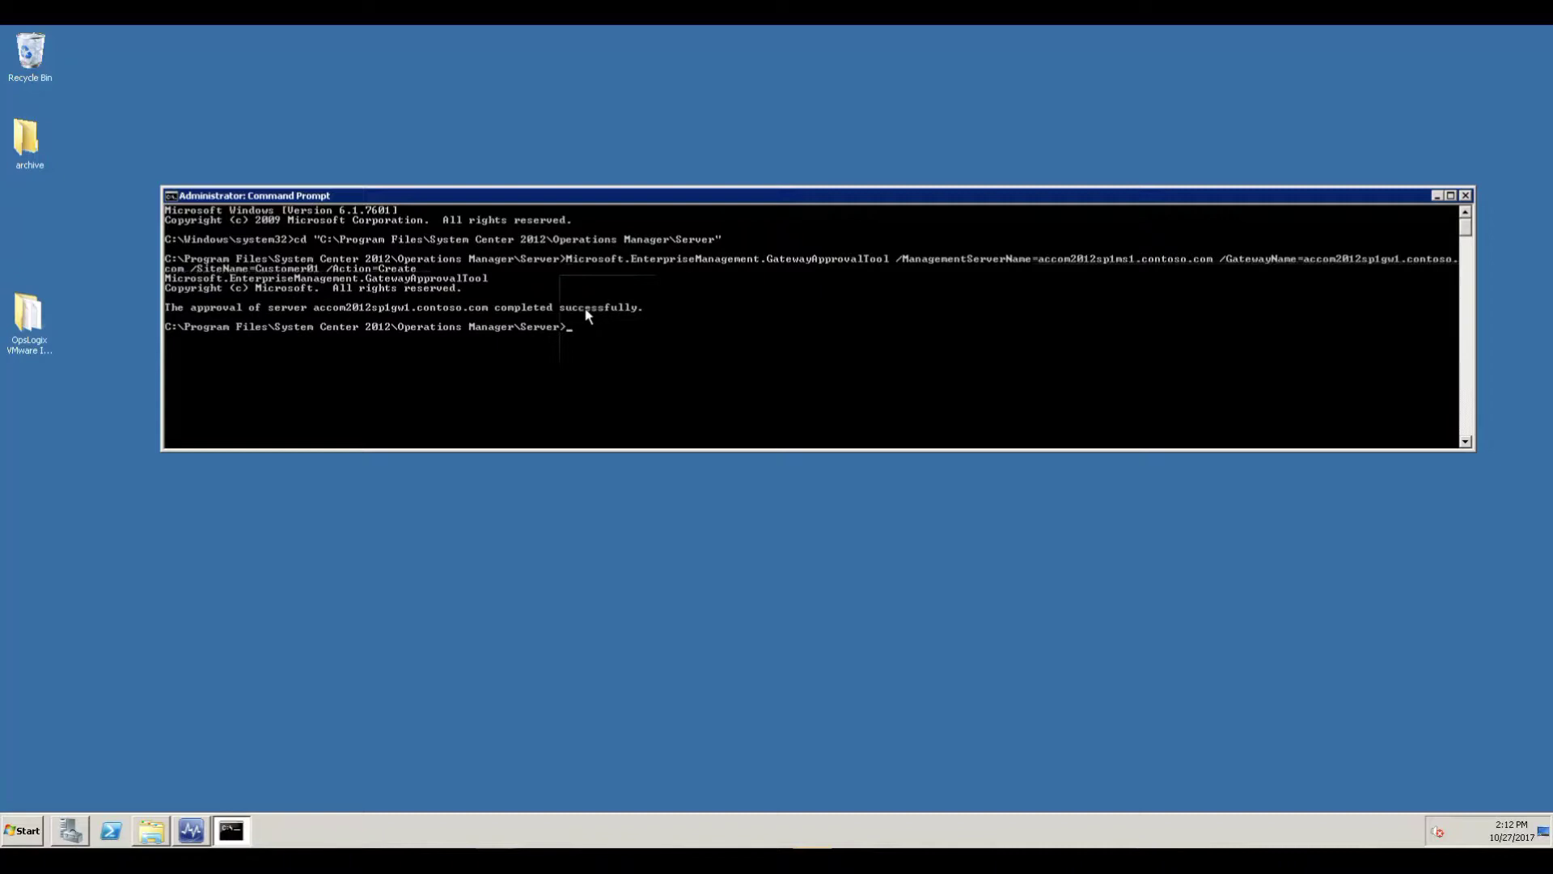
Switch to the Operations Manager console and check the Management Servers list in the Administration workspace.
left_click(195, 832)
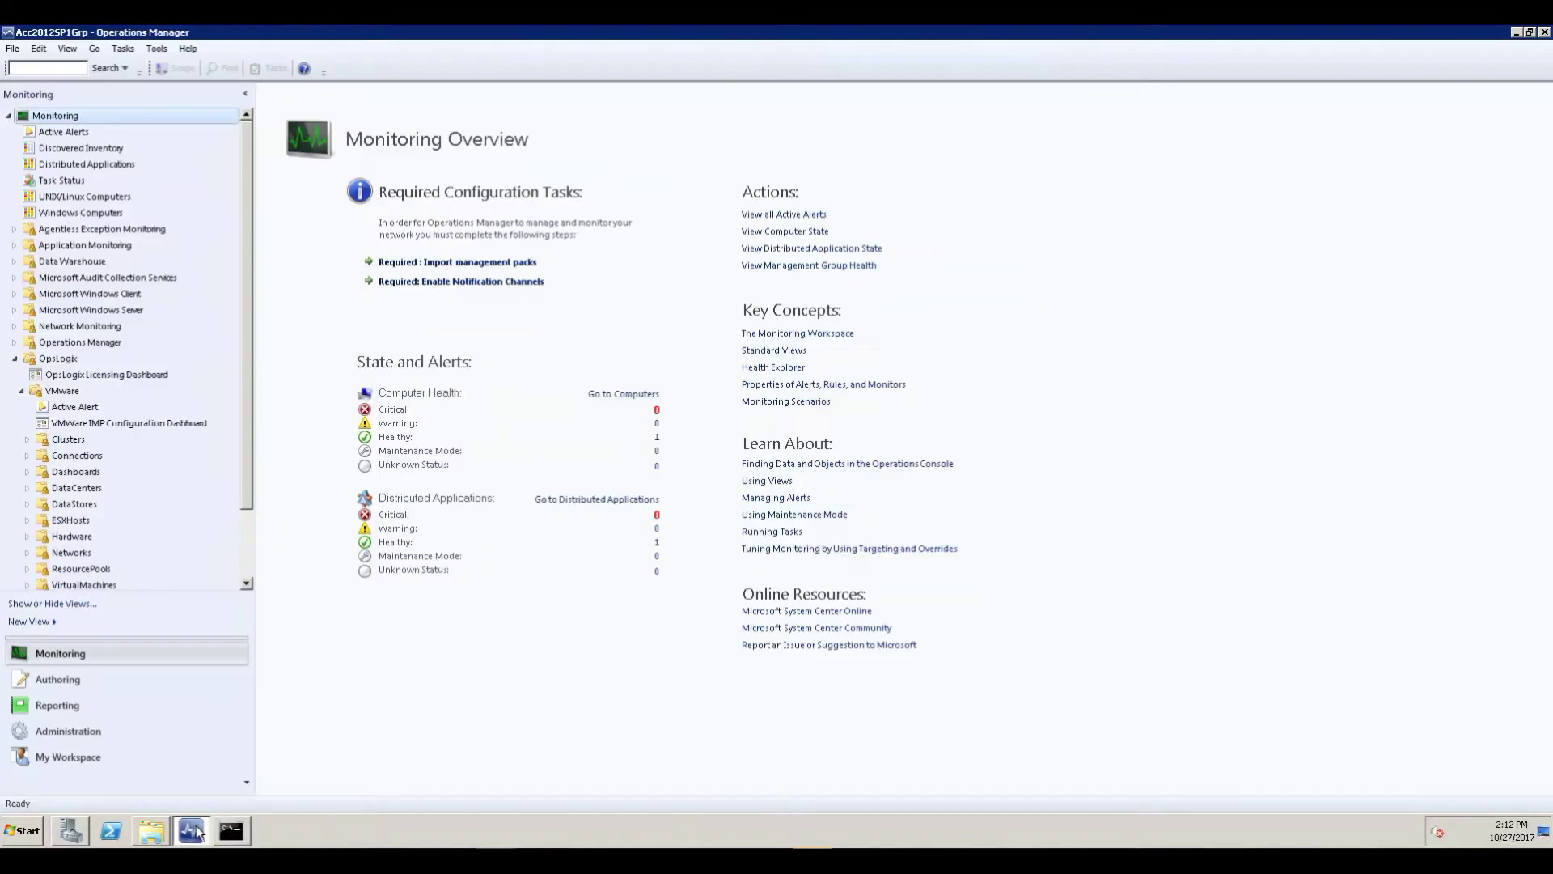
left_click(94, 731)
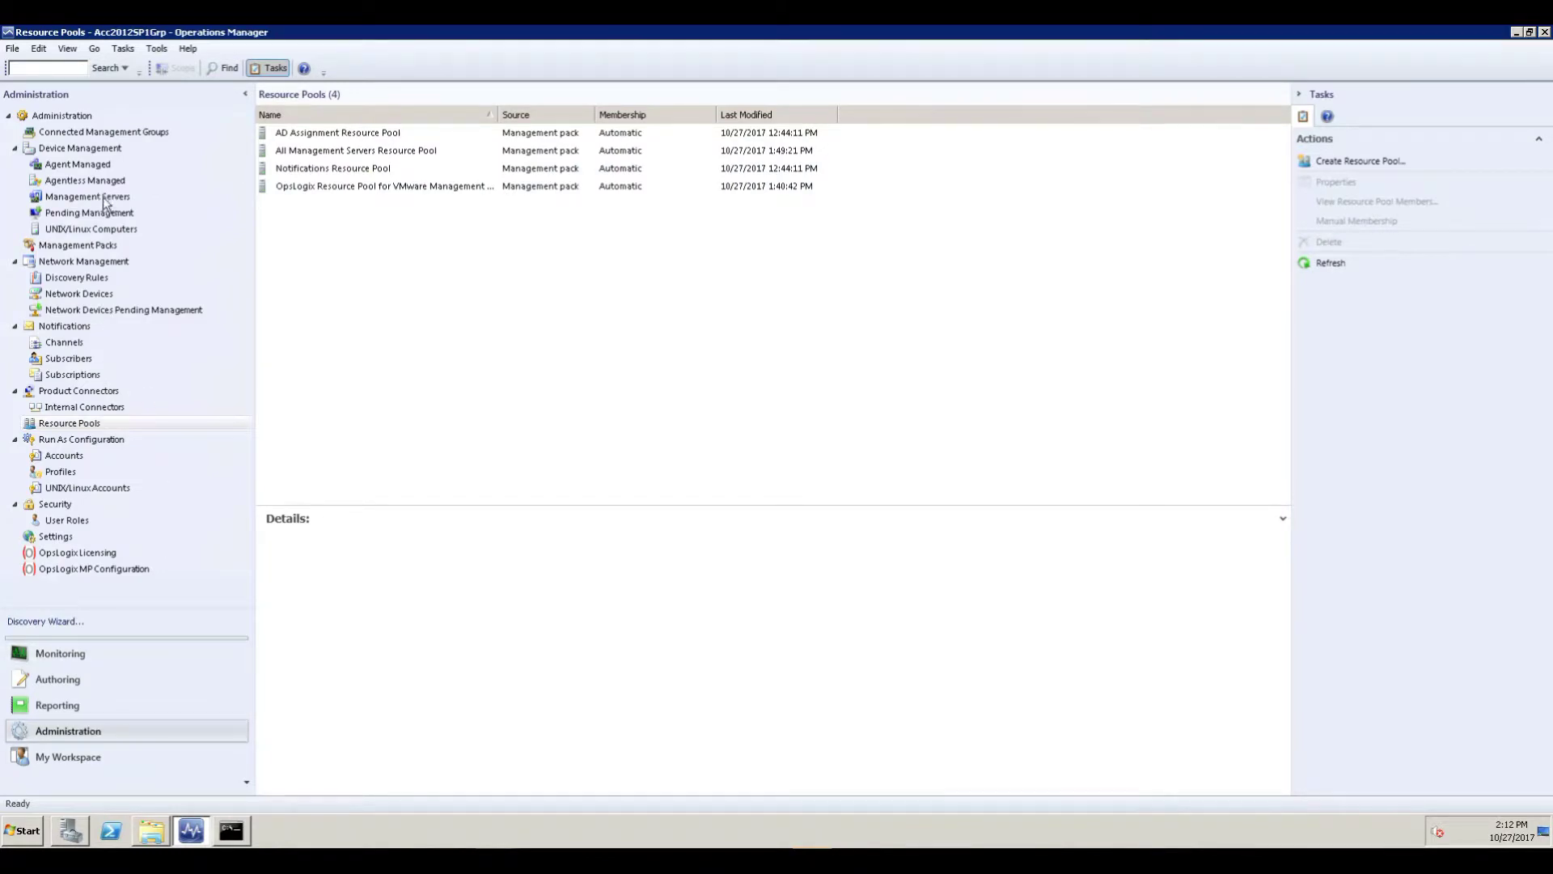
left_click(100, 196)
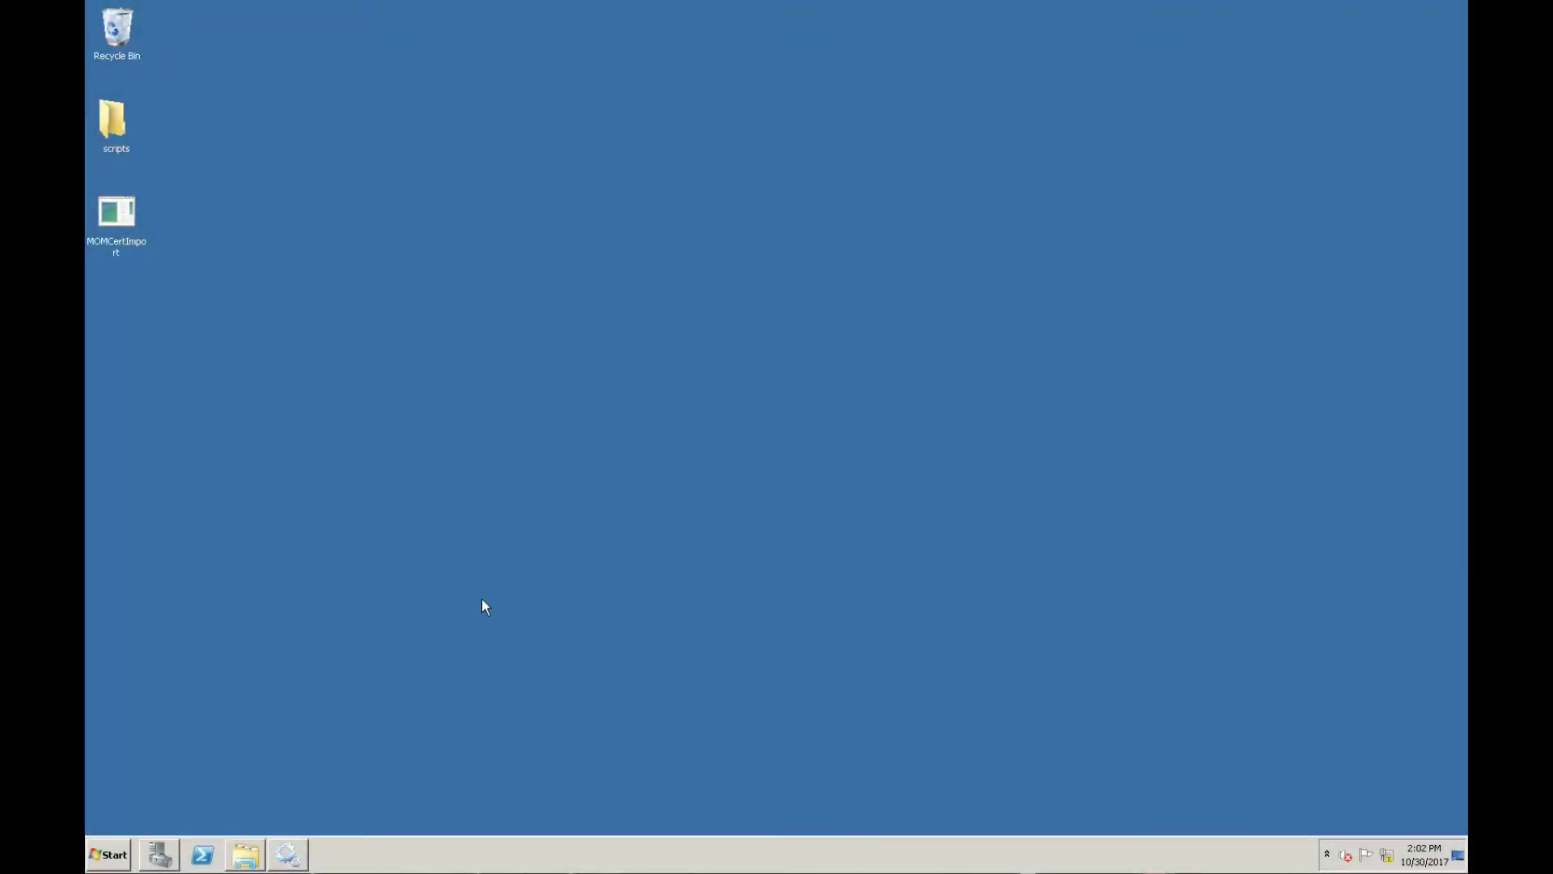
Open the C:\install\certificates folder and check the Gateway01CertificateCustomerA certificate and the MOMCertImport tool.
left_click(246, 856)
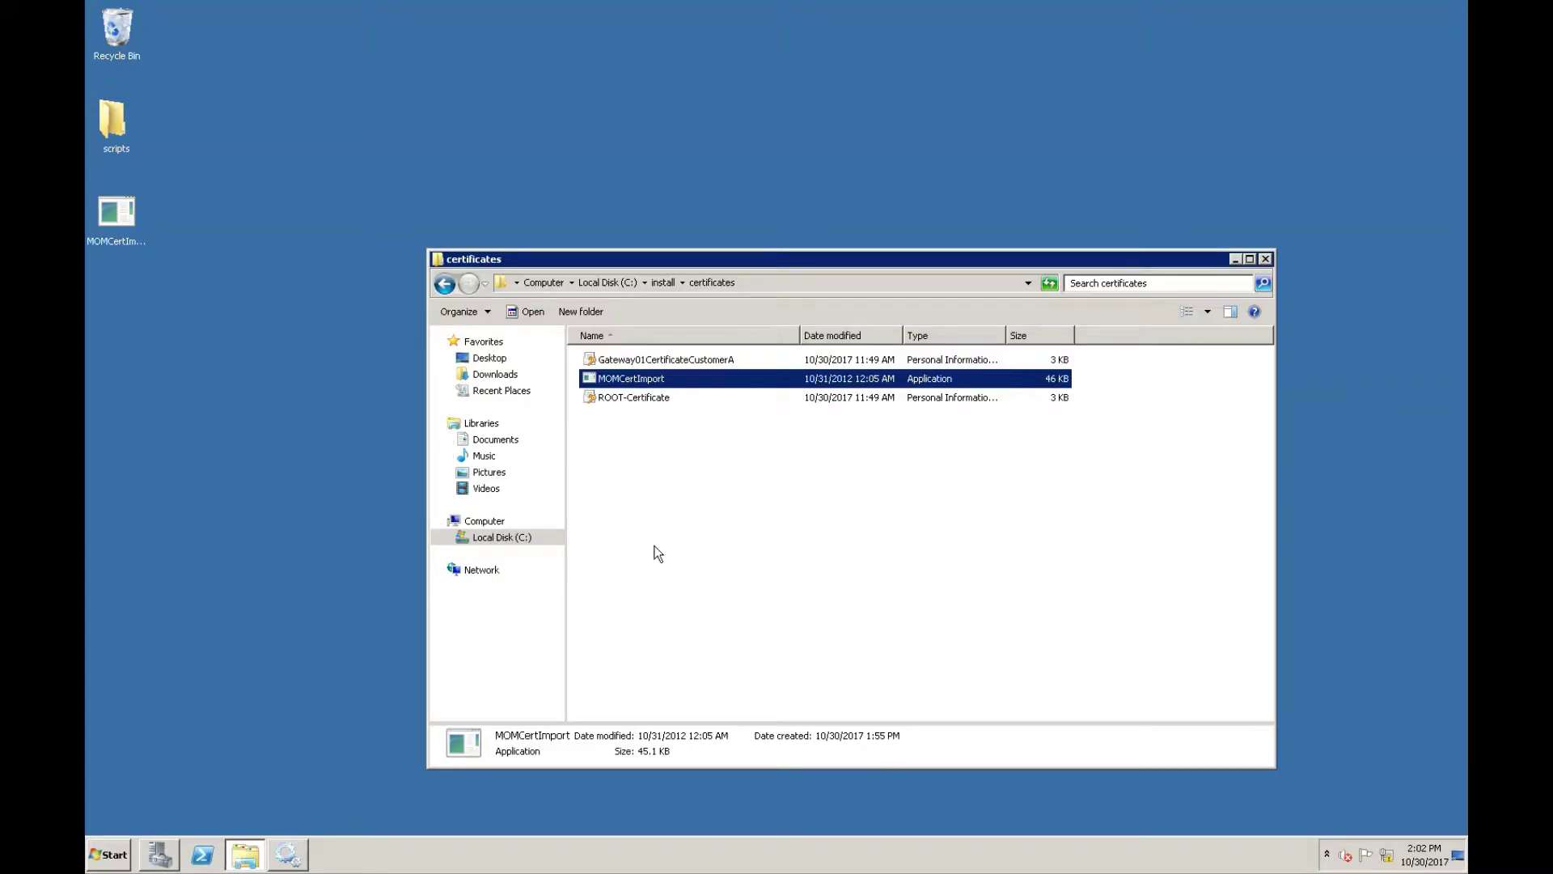
left_click(702, 361)
left_click(685, 379)
Run Command Prompt as administrator on the gateway server and change to the directory C:\install\certificates.
left_click(106, 857)
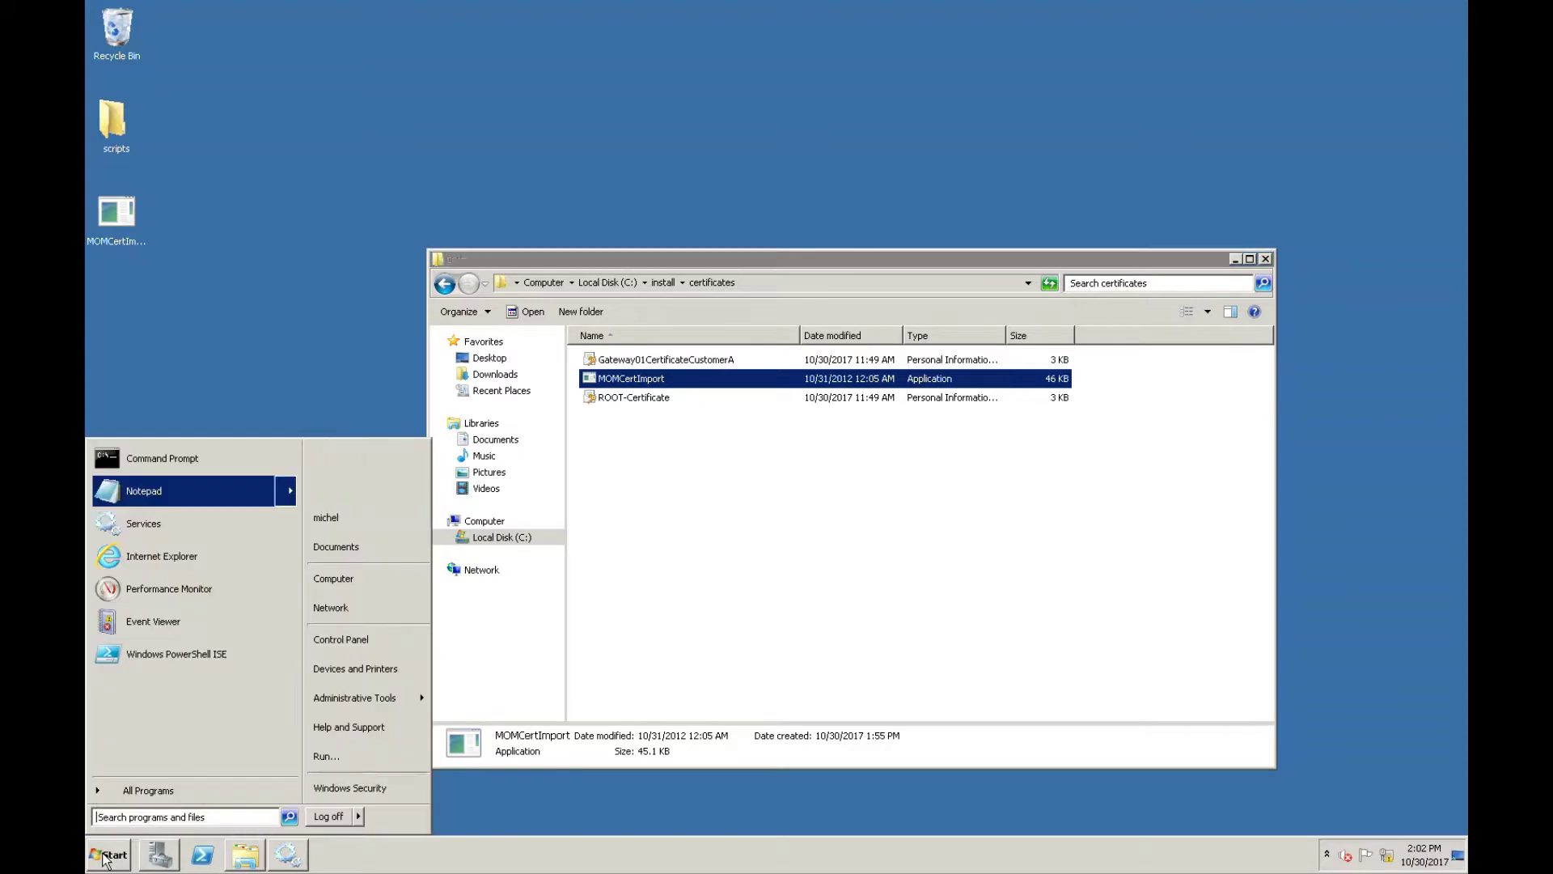
right_click(185, 460)
left_click(233, 483)
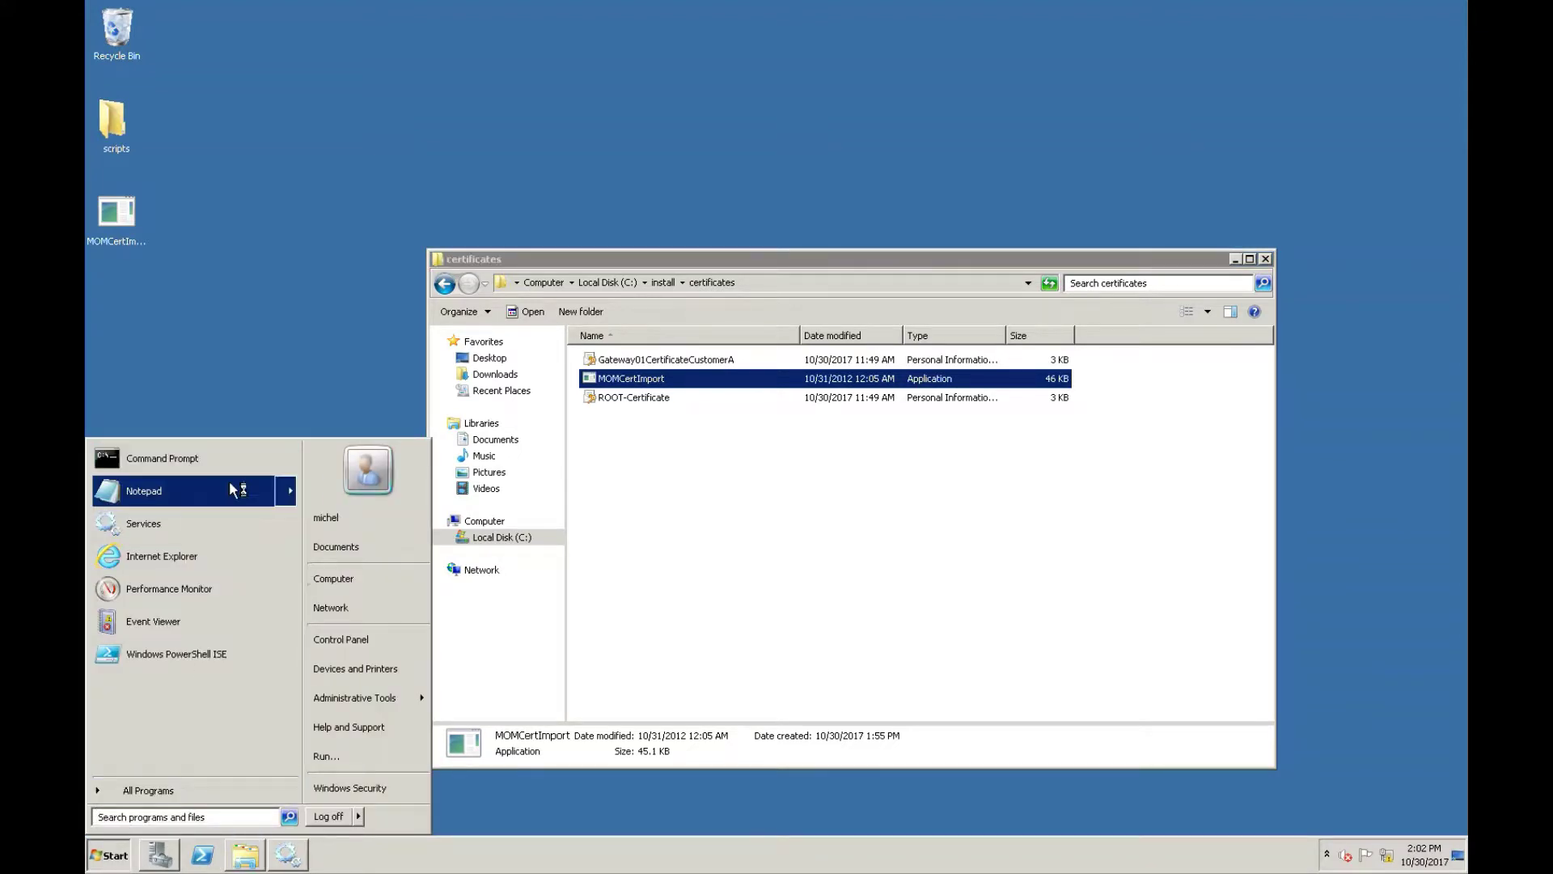
left_click(368, 628)
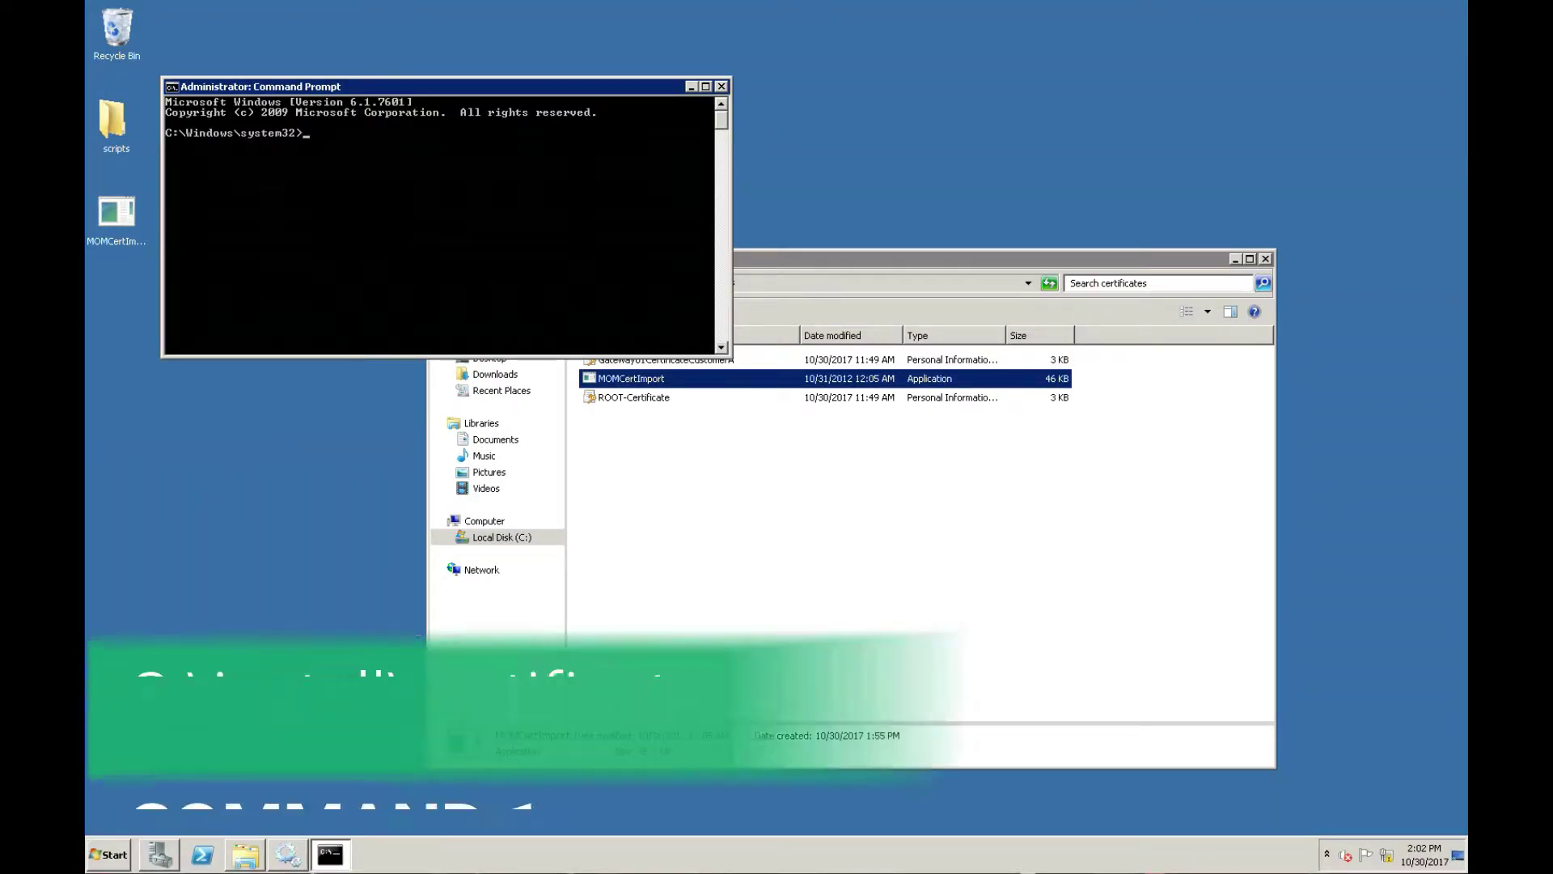
right_click(311, 236)
left_click(343, 276)
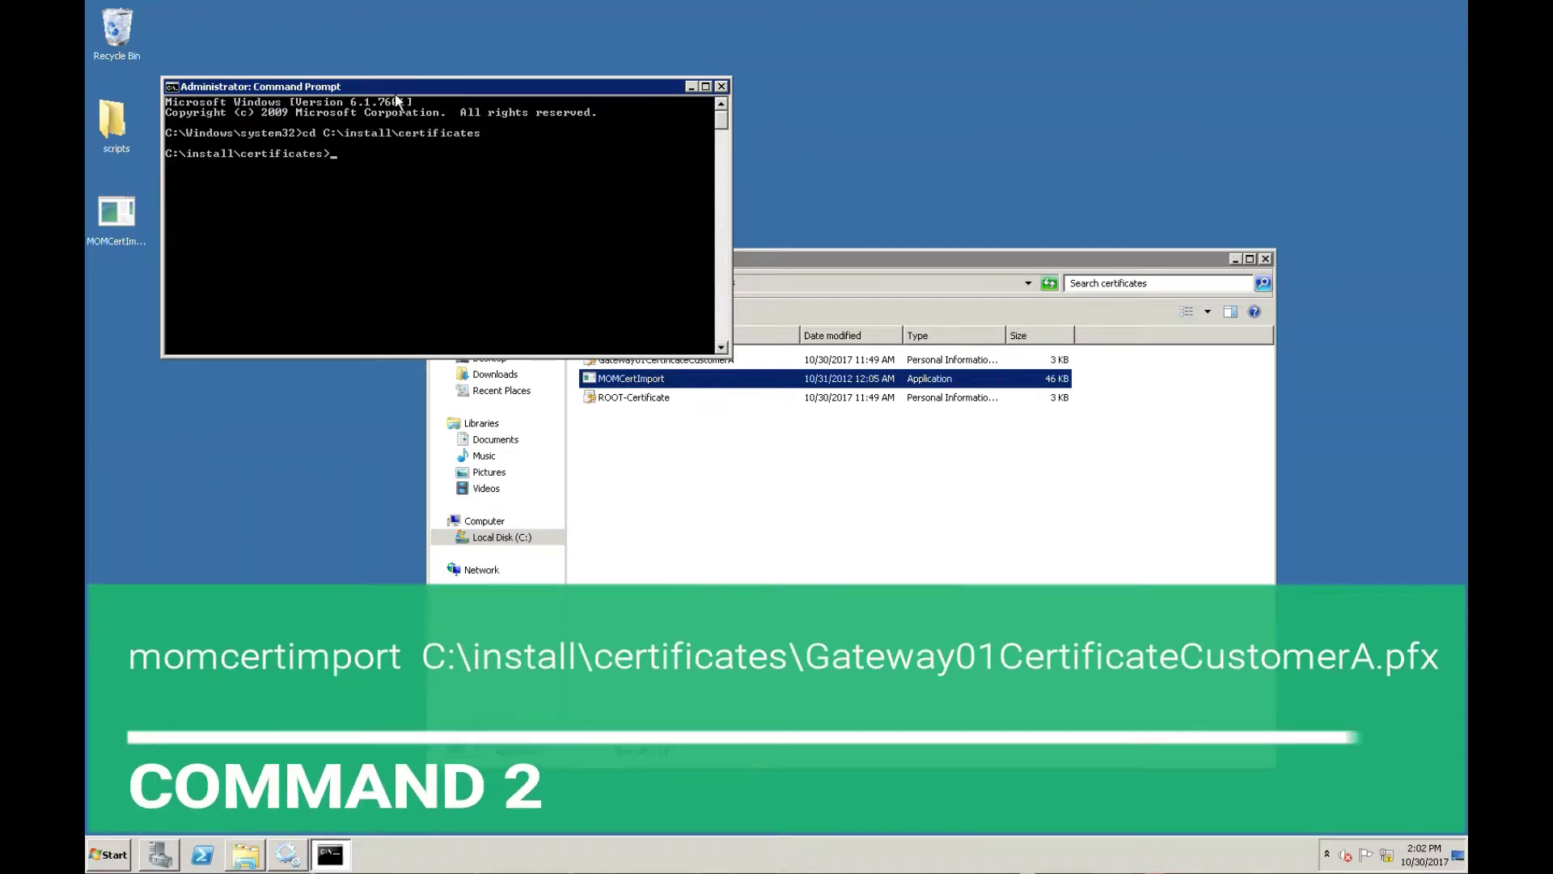
Run Momcertimport for C:\install\certificates\Gateway01CertificateCustomerA.pfx, enter the certificate password, exit the prompt and minimize the certificates folder.
right_click(389, 151)
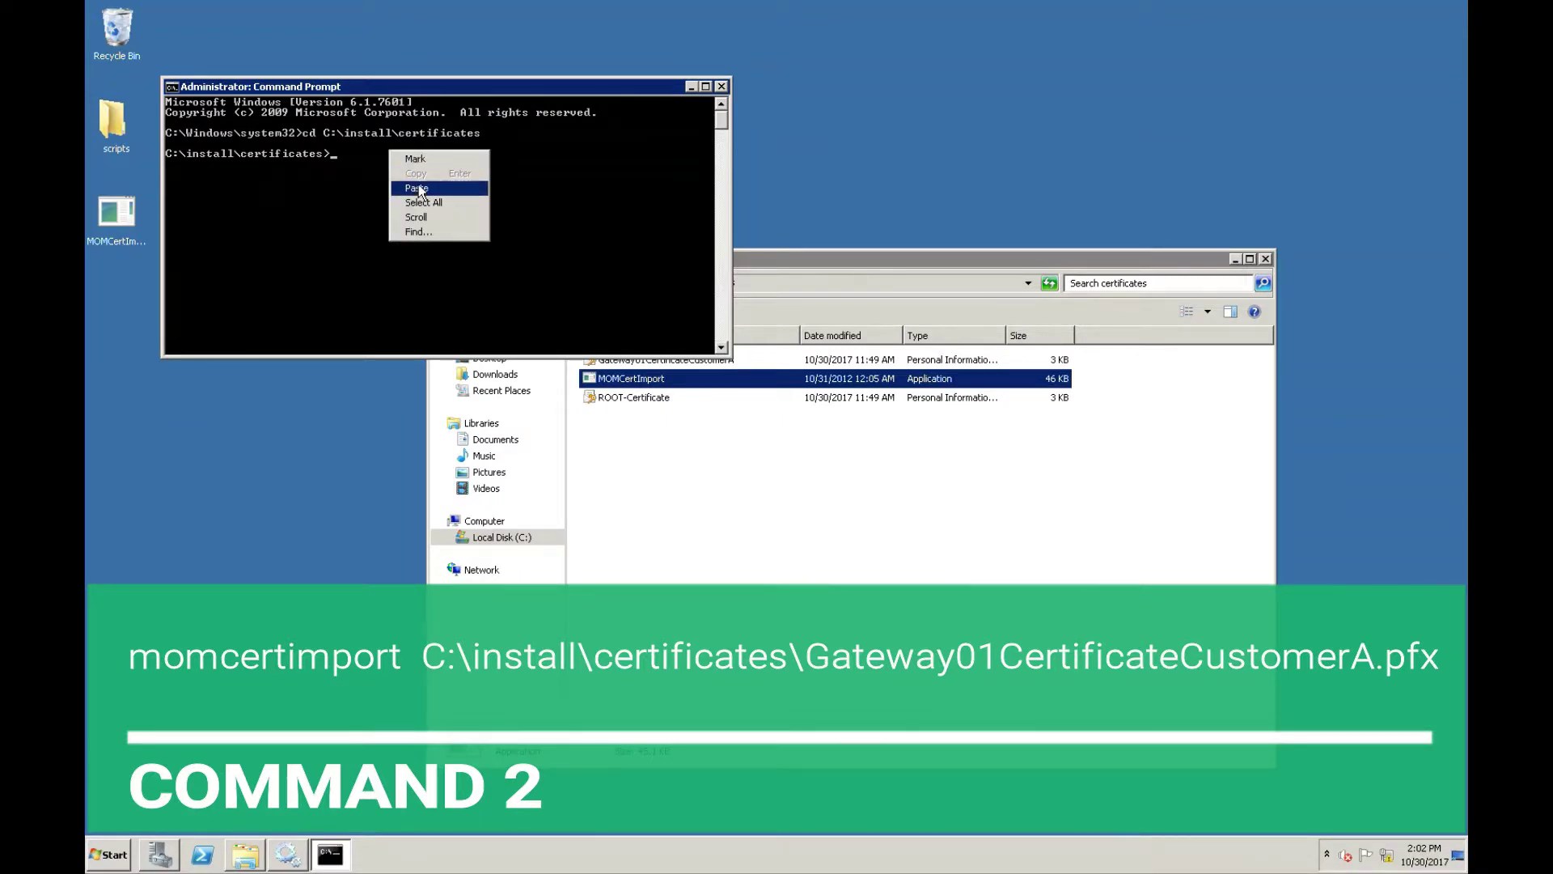
left_click(417, 187)
key("Return")
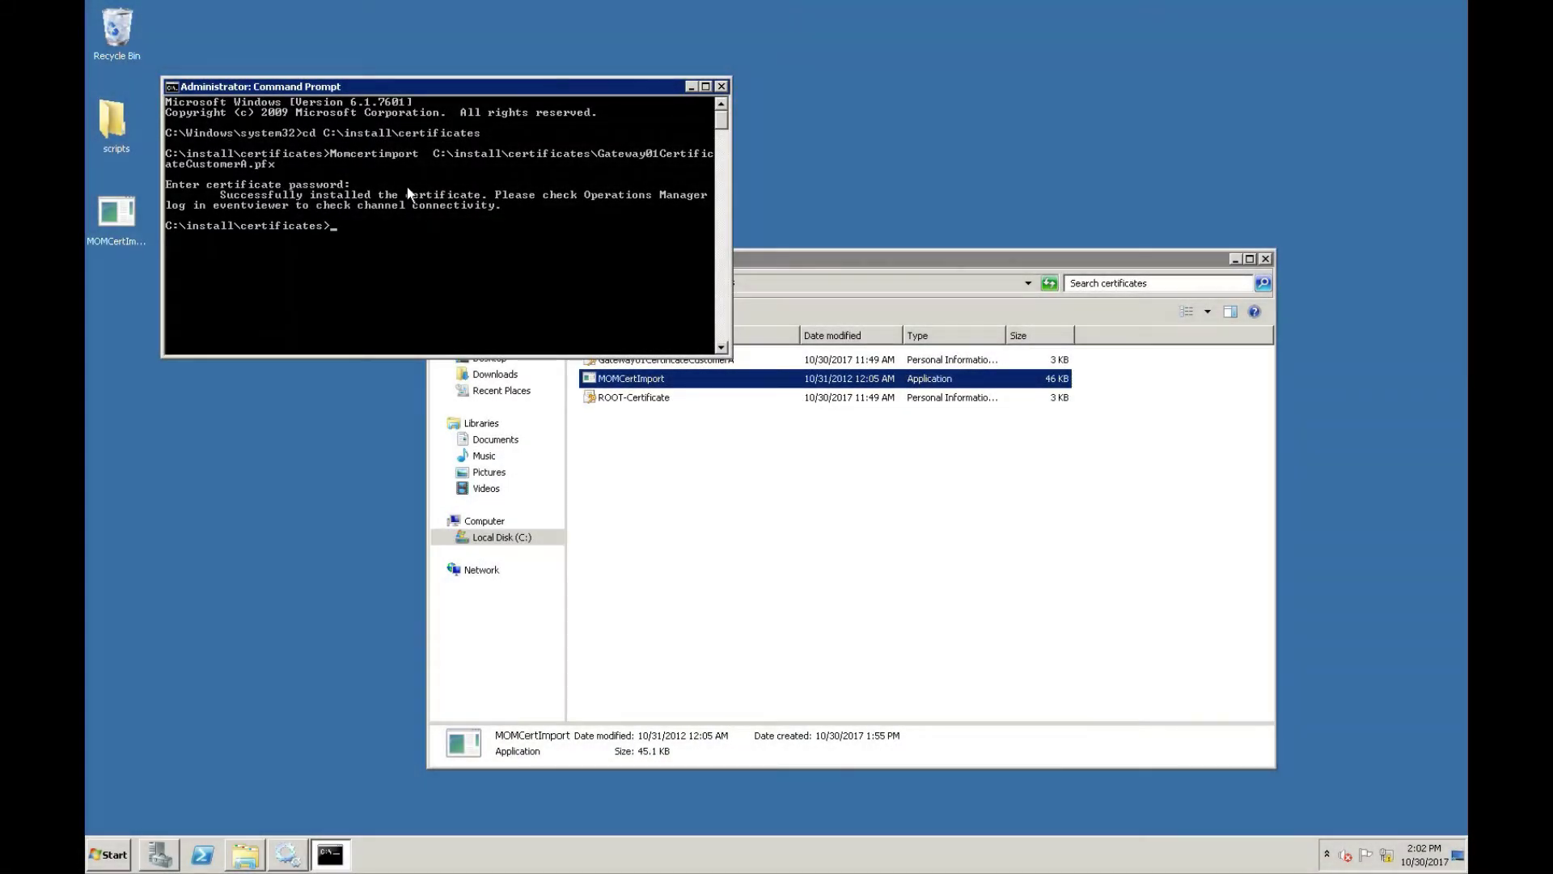
type("exit")
key("Return")
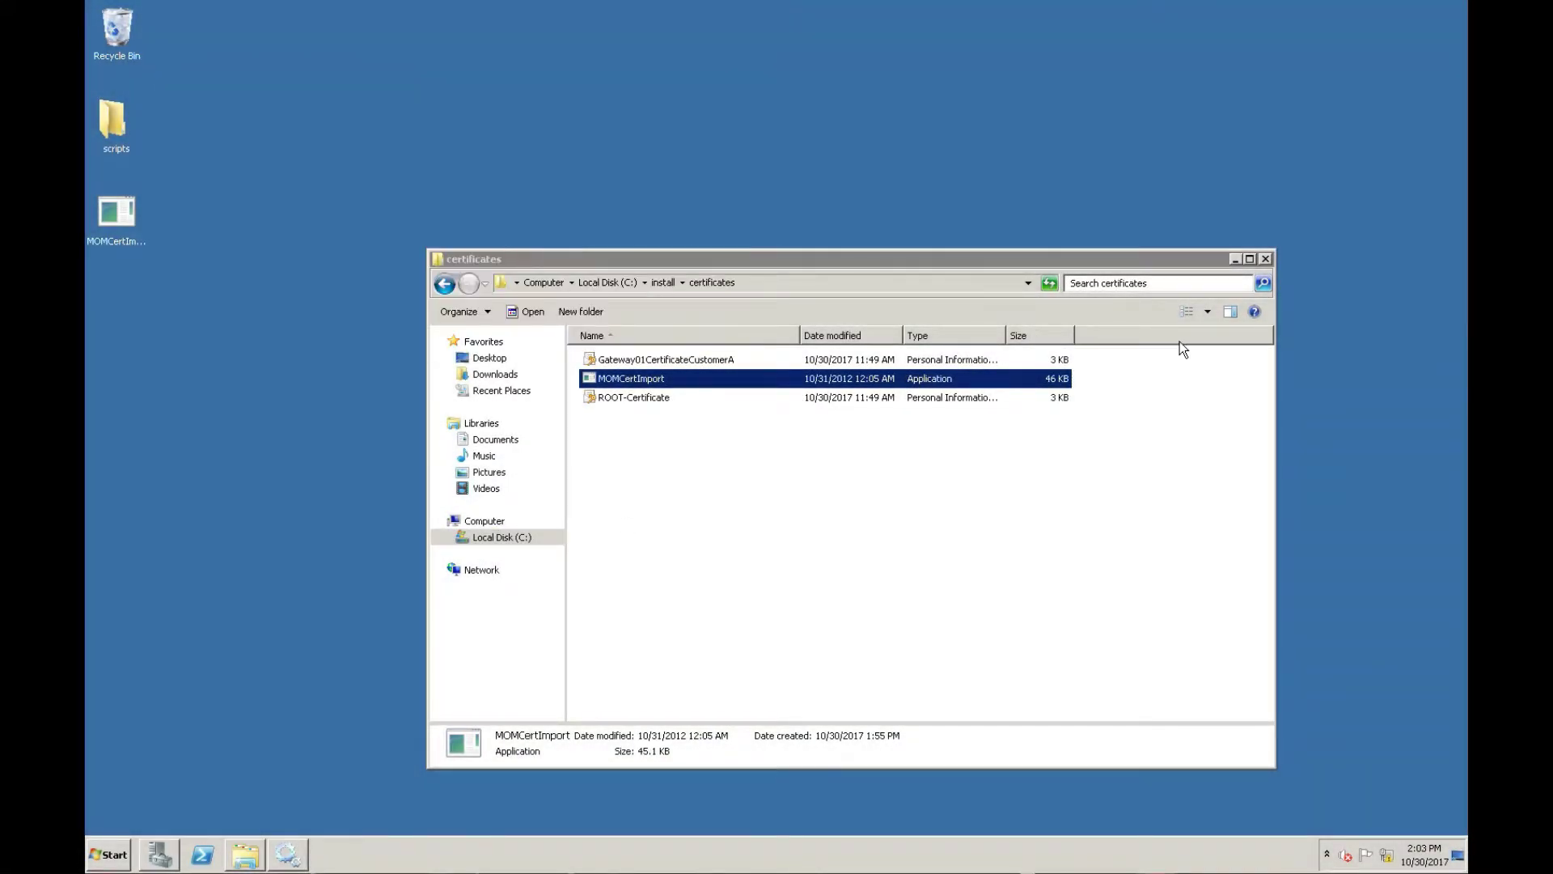
left_click(1238, 259)
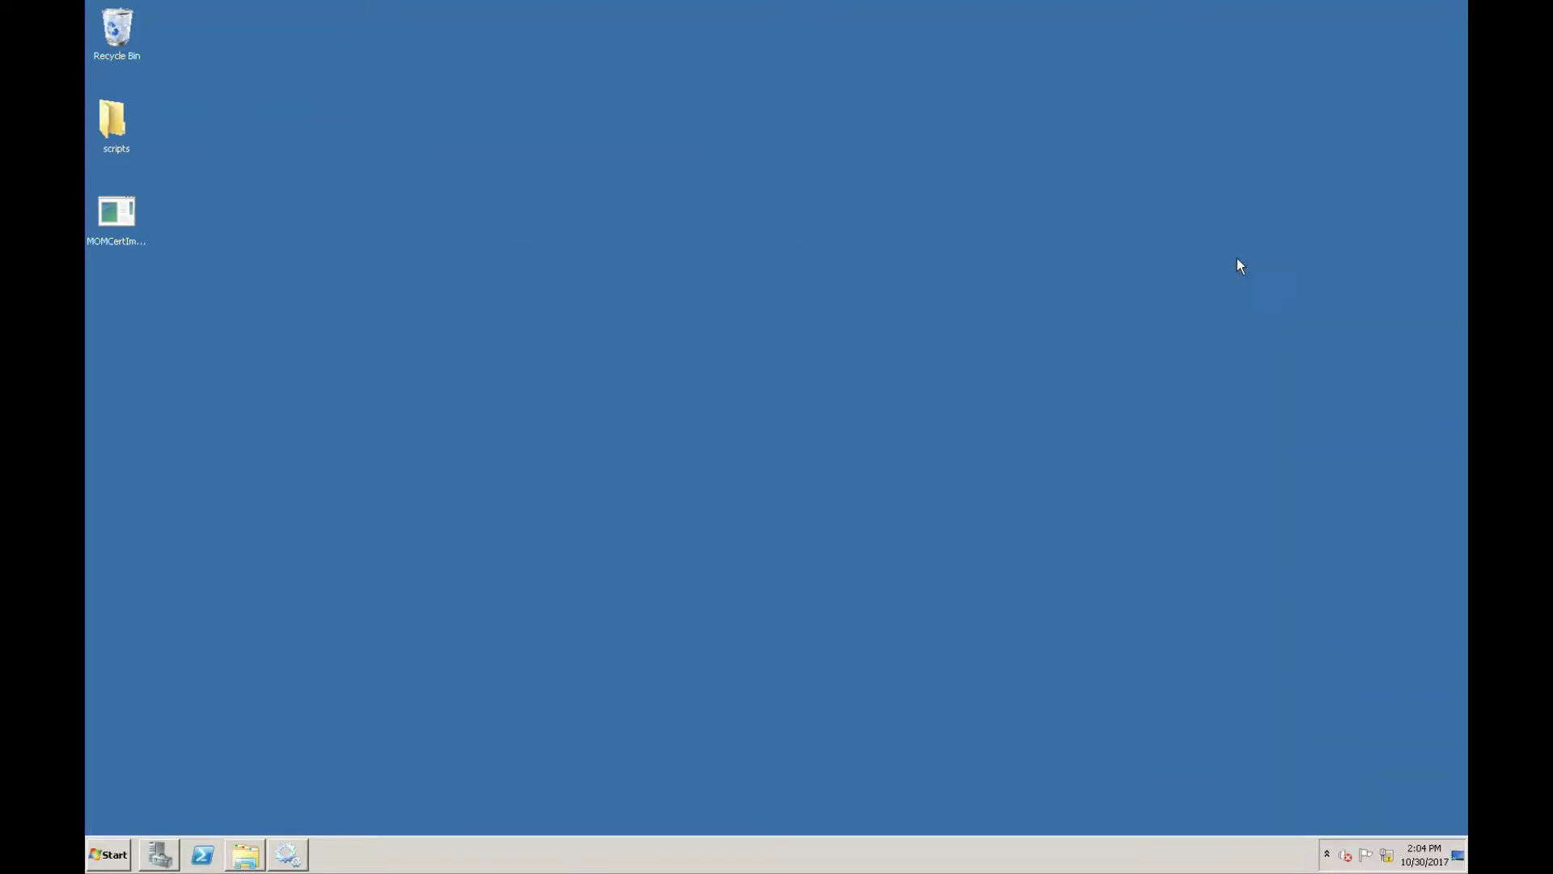
Switch to Server Manager, open the Operations Manager event log under Applications and Services Logs, and review the recent HealthService and OpsMgr Connector events.
left_click(160, 855)
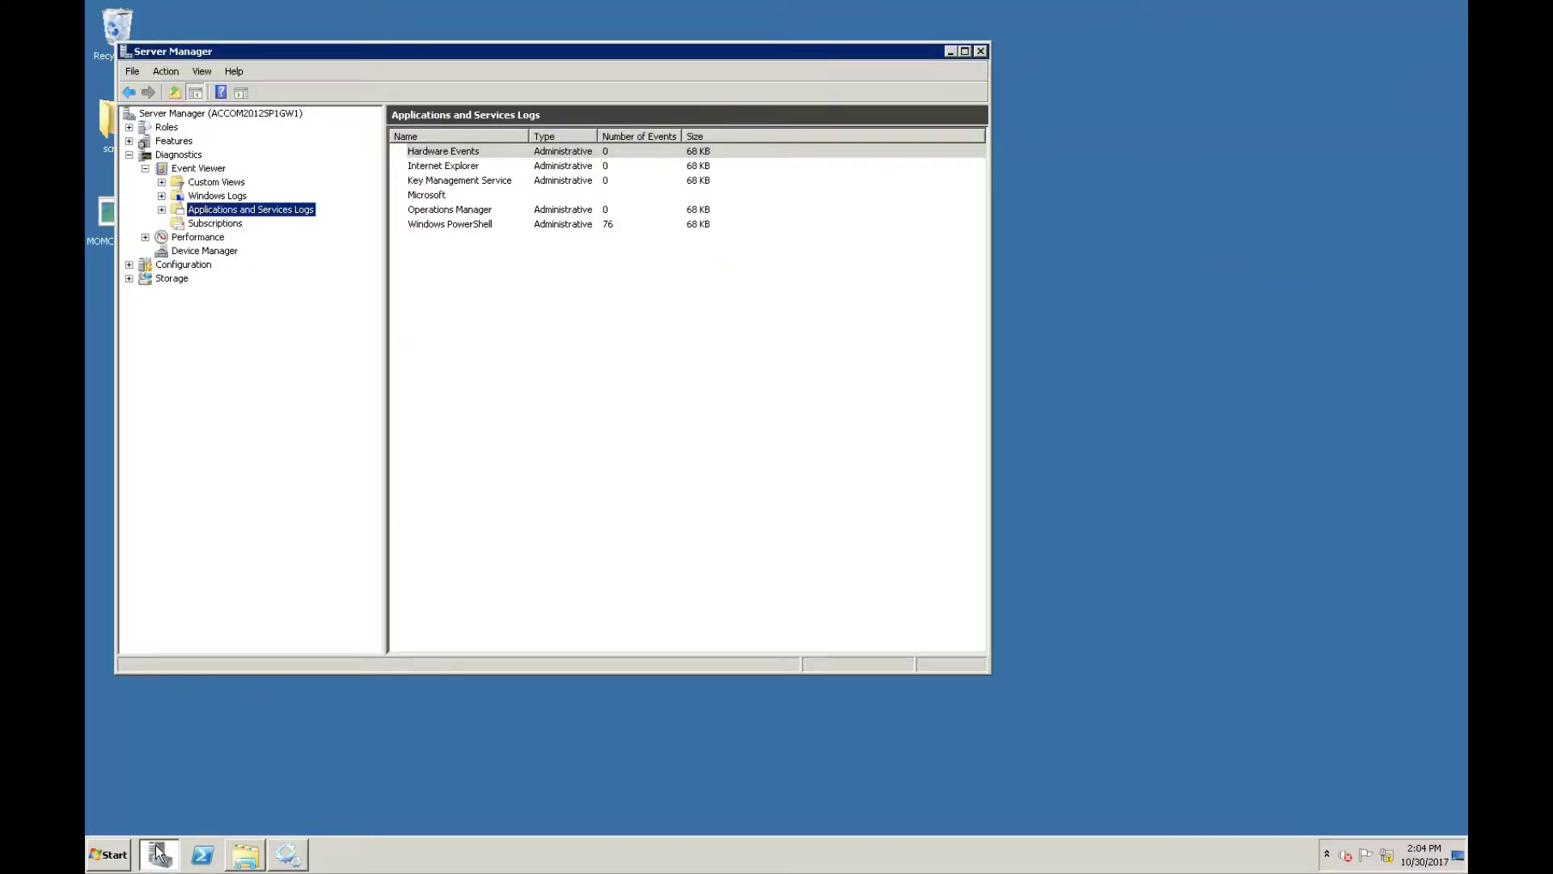
left_click(161, 210)
left_click(247, 277)
left_click(591, 283)
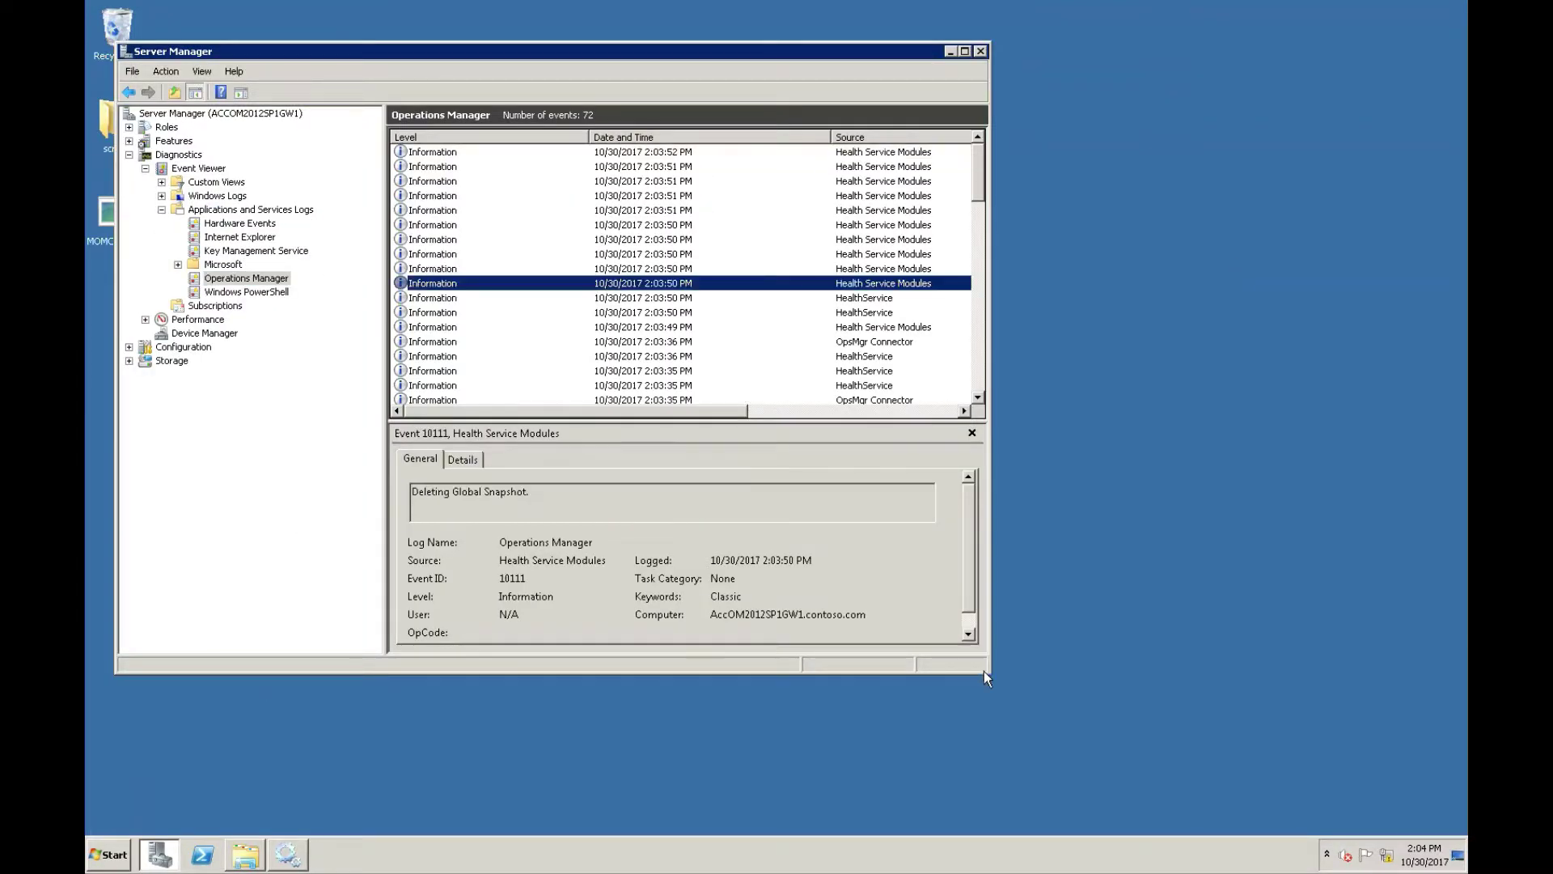
left_click_drag(588, 136, 498, 137)
left_click_drag(737, 134, 660, 136)
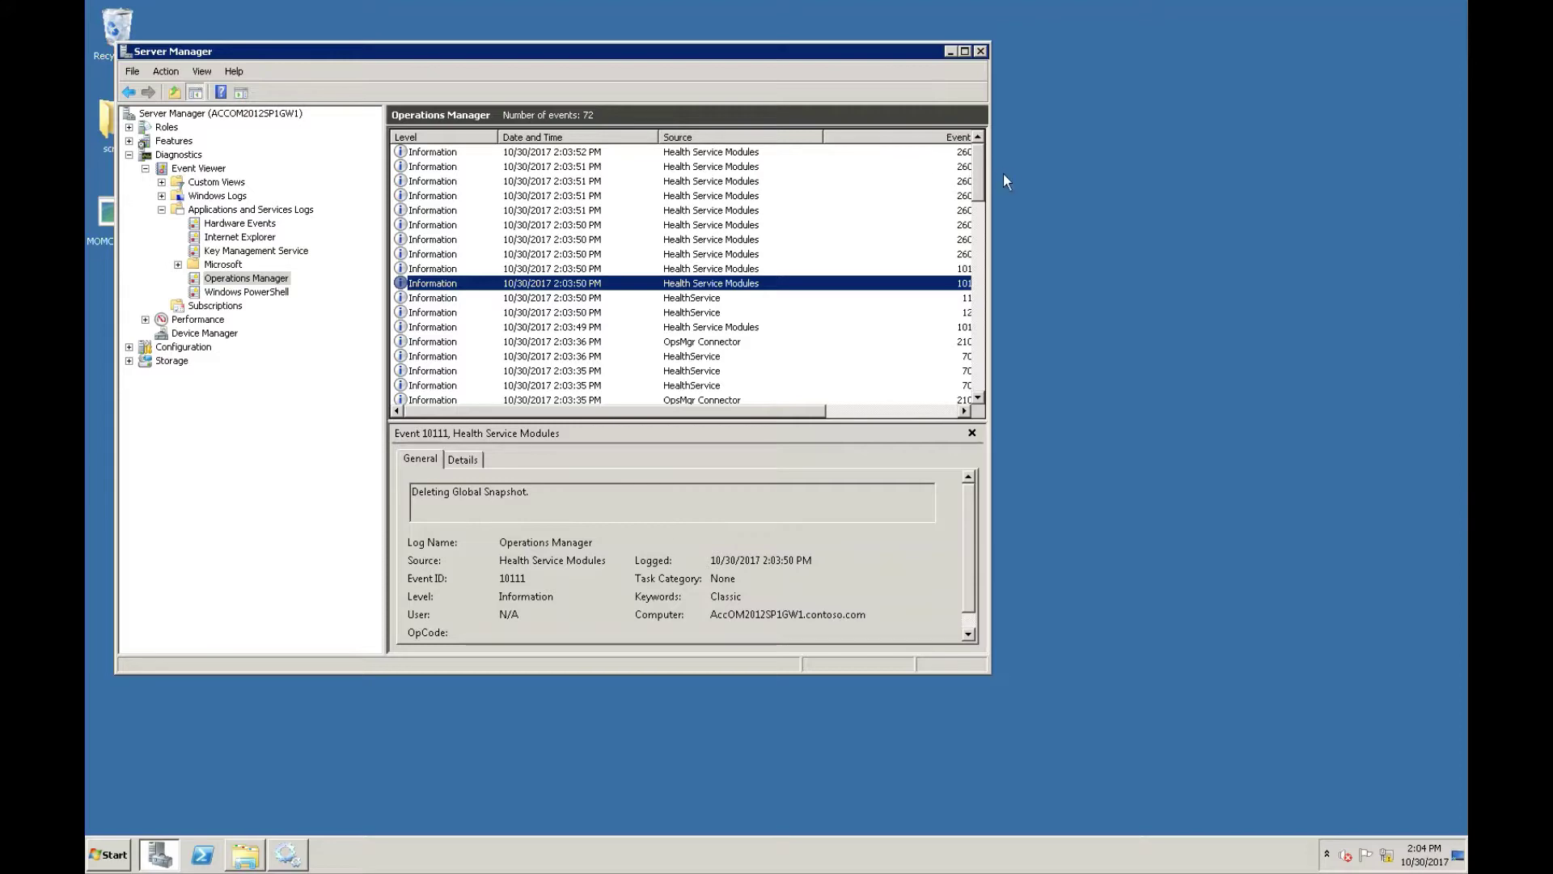
left_click_drag(990, 179, 1171, 182)
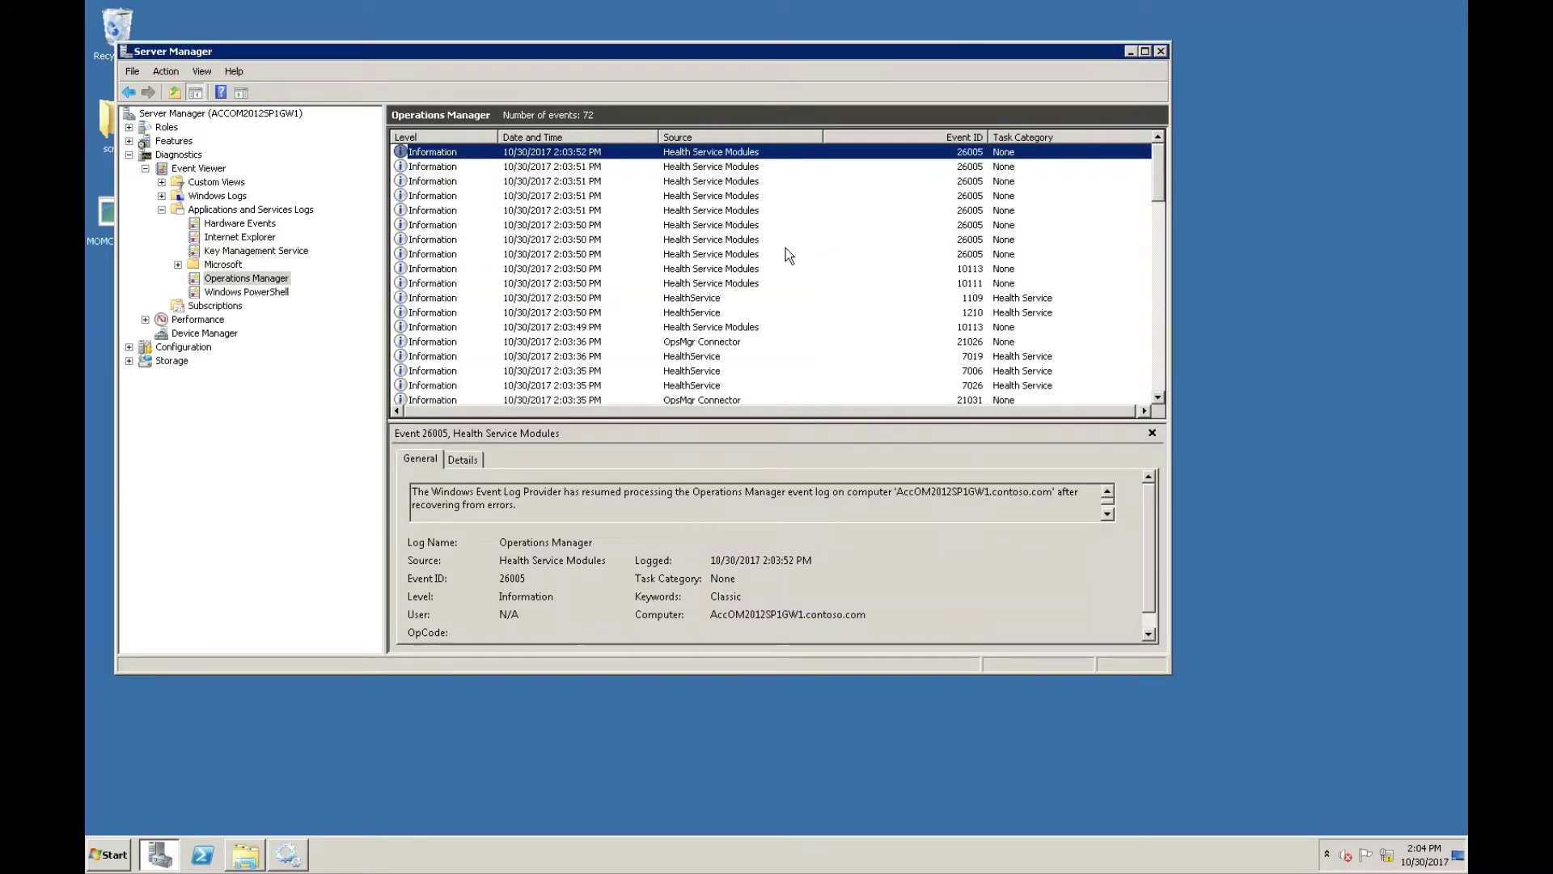
left_click(734, 316)
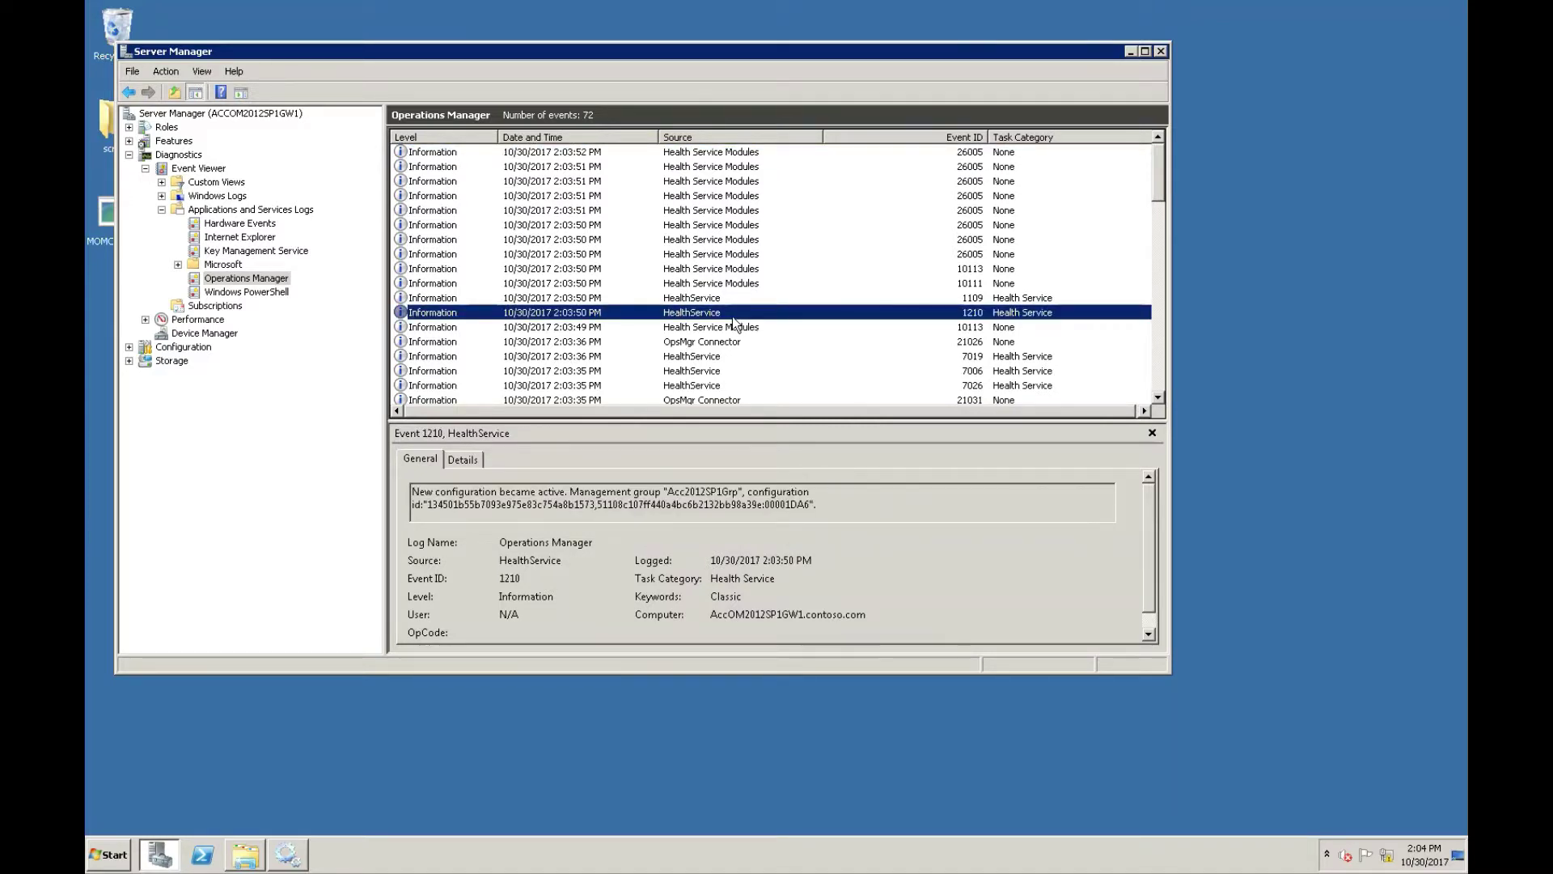
left_click(738, 400)
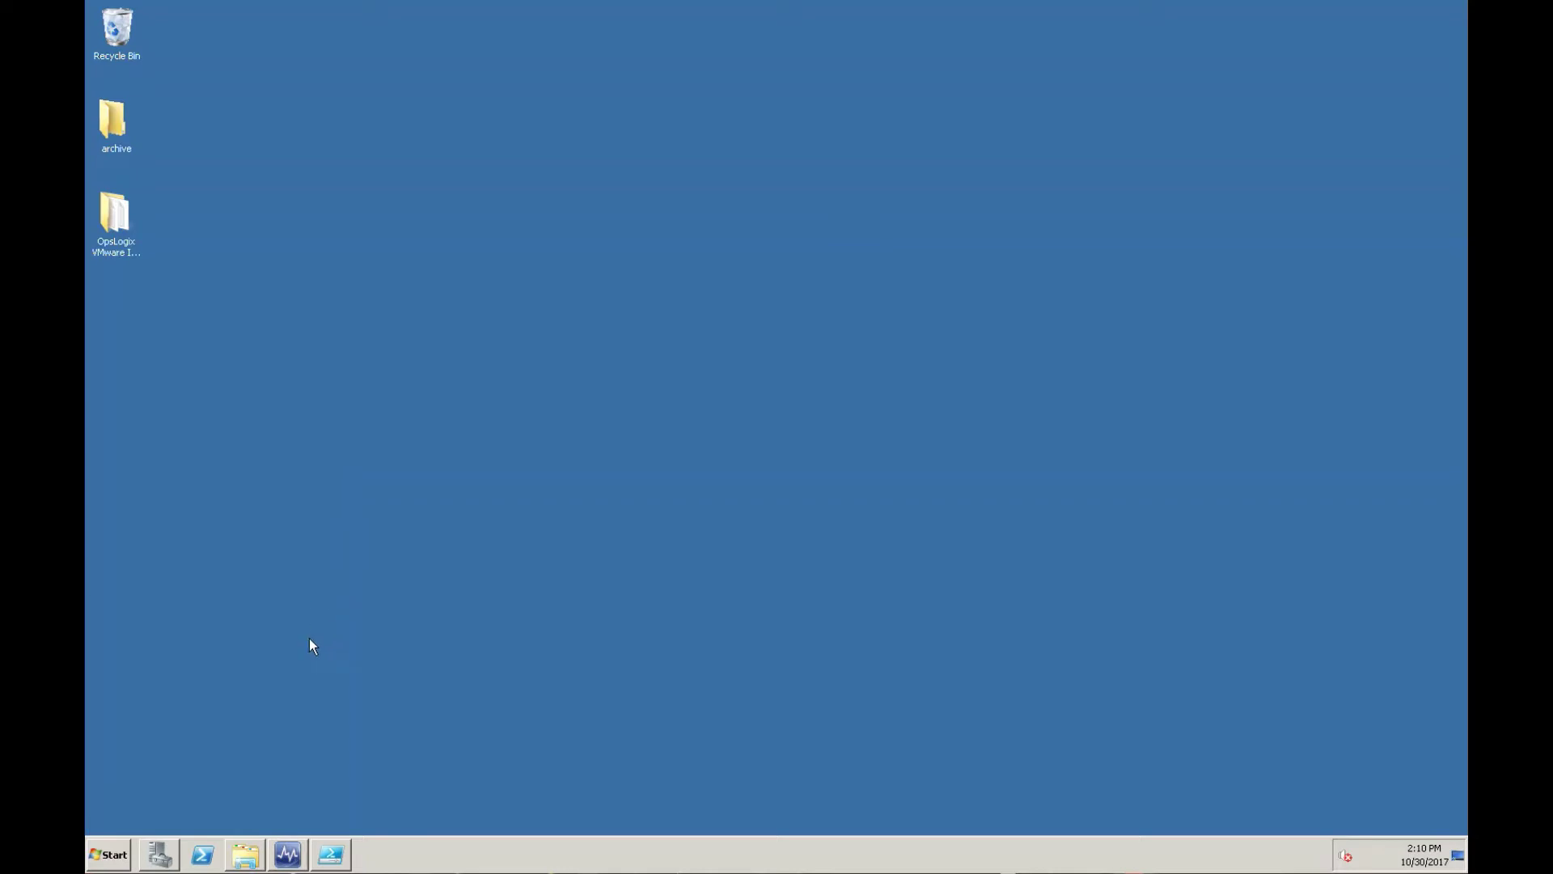
Switch to the Operations Manager console and check the health state of gateway accom2012sp1gw1.contoso.com among the Management Servers in Administration.
mouse_move(287, 856)
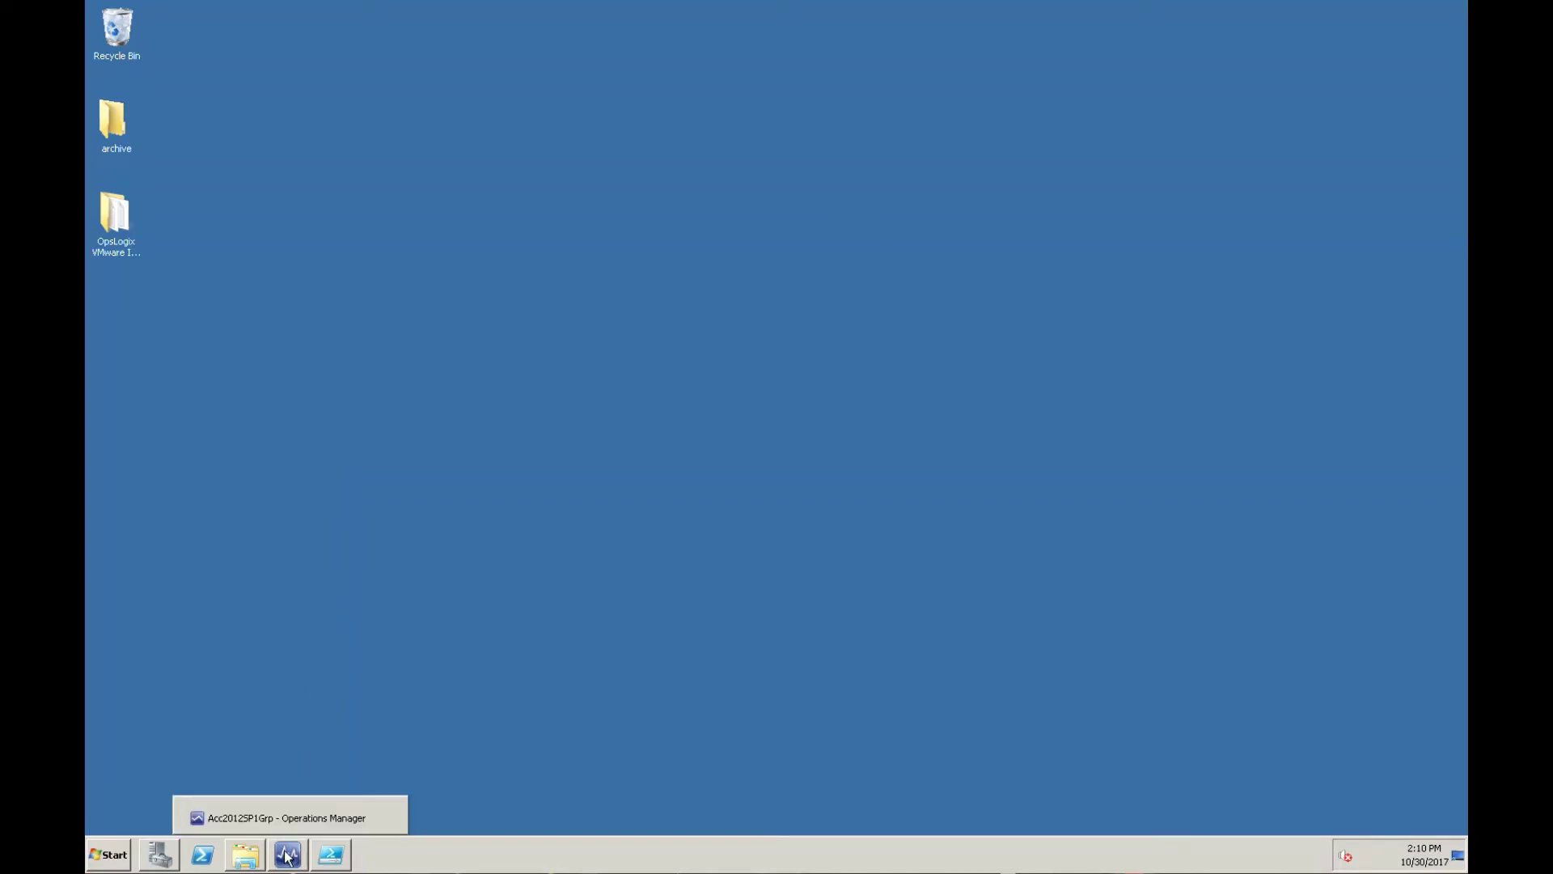
left_click(287, 856)
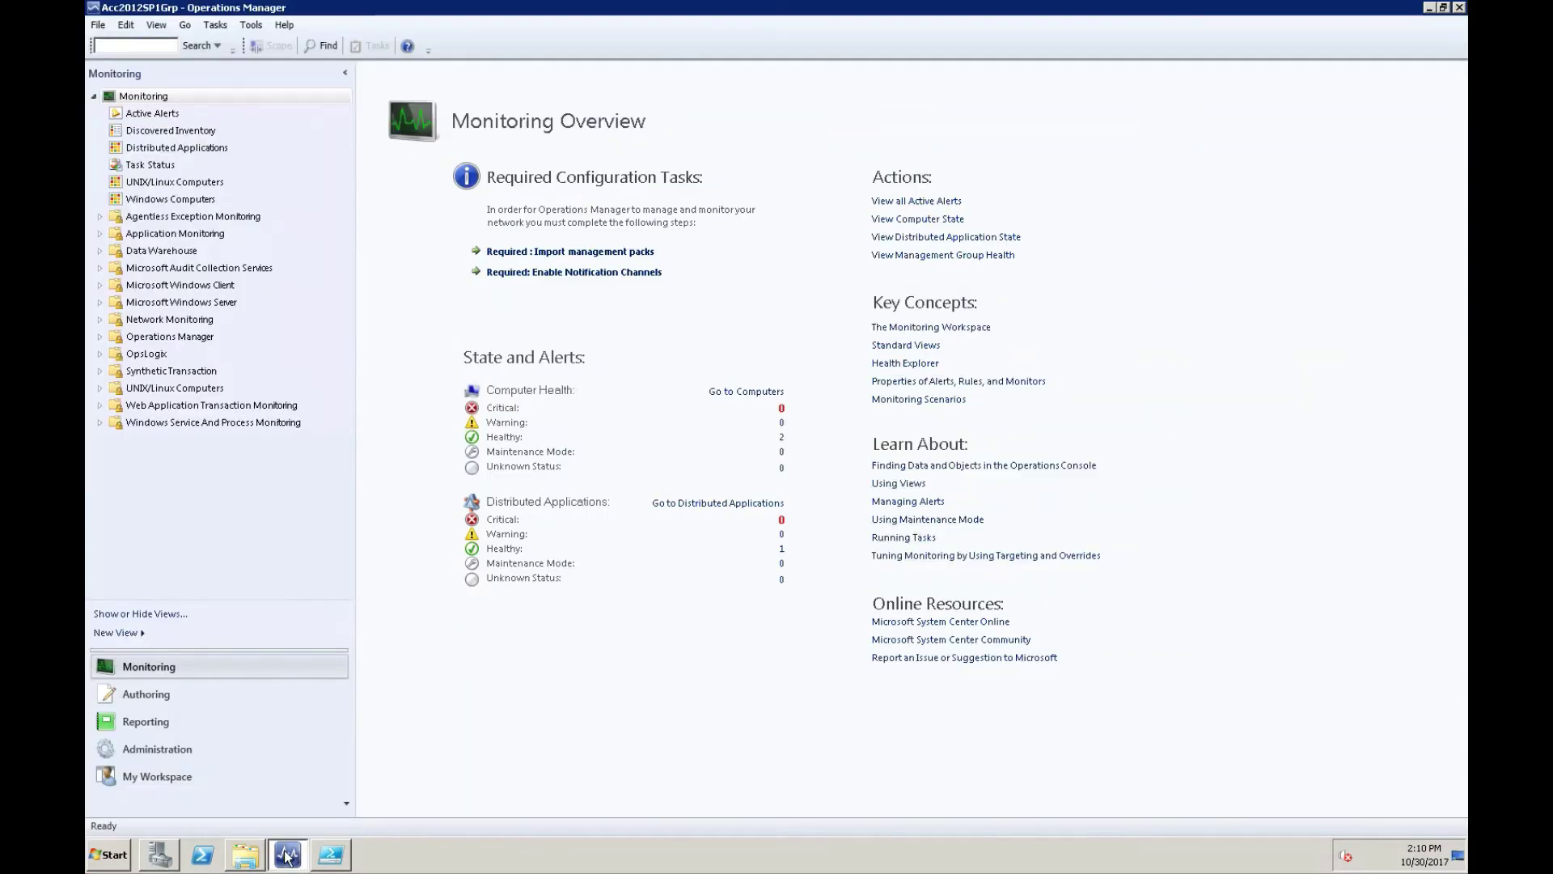
left_click(177, 751)
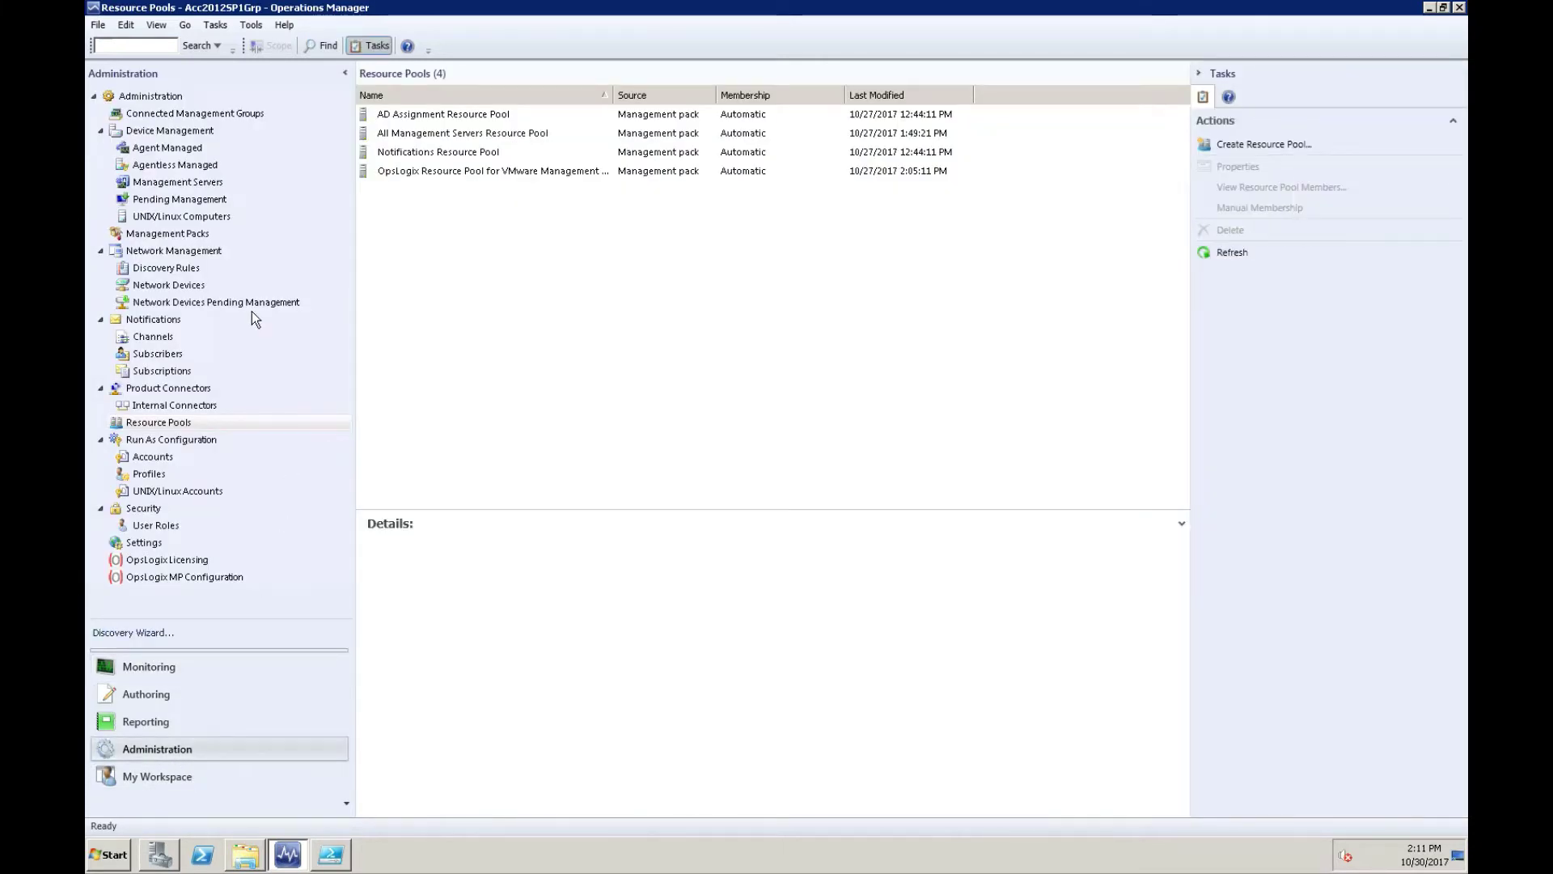
left_click(188, 184)
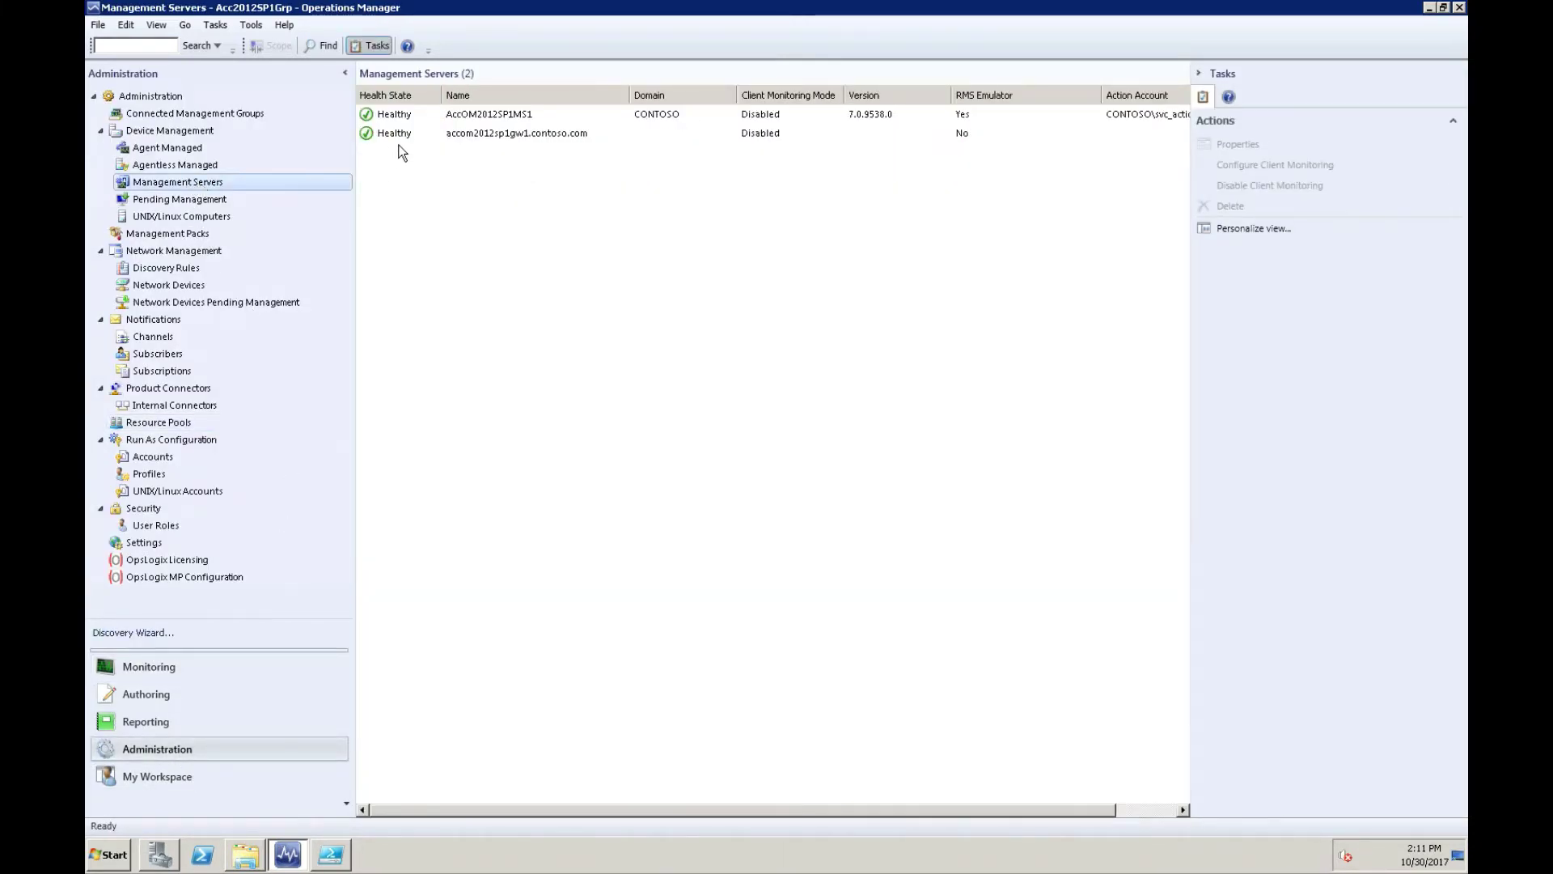
left_click(401, 136)
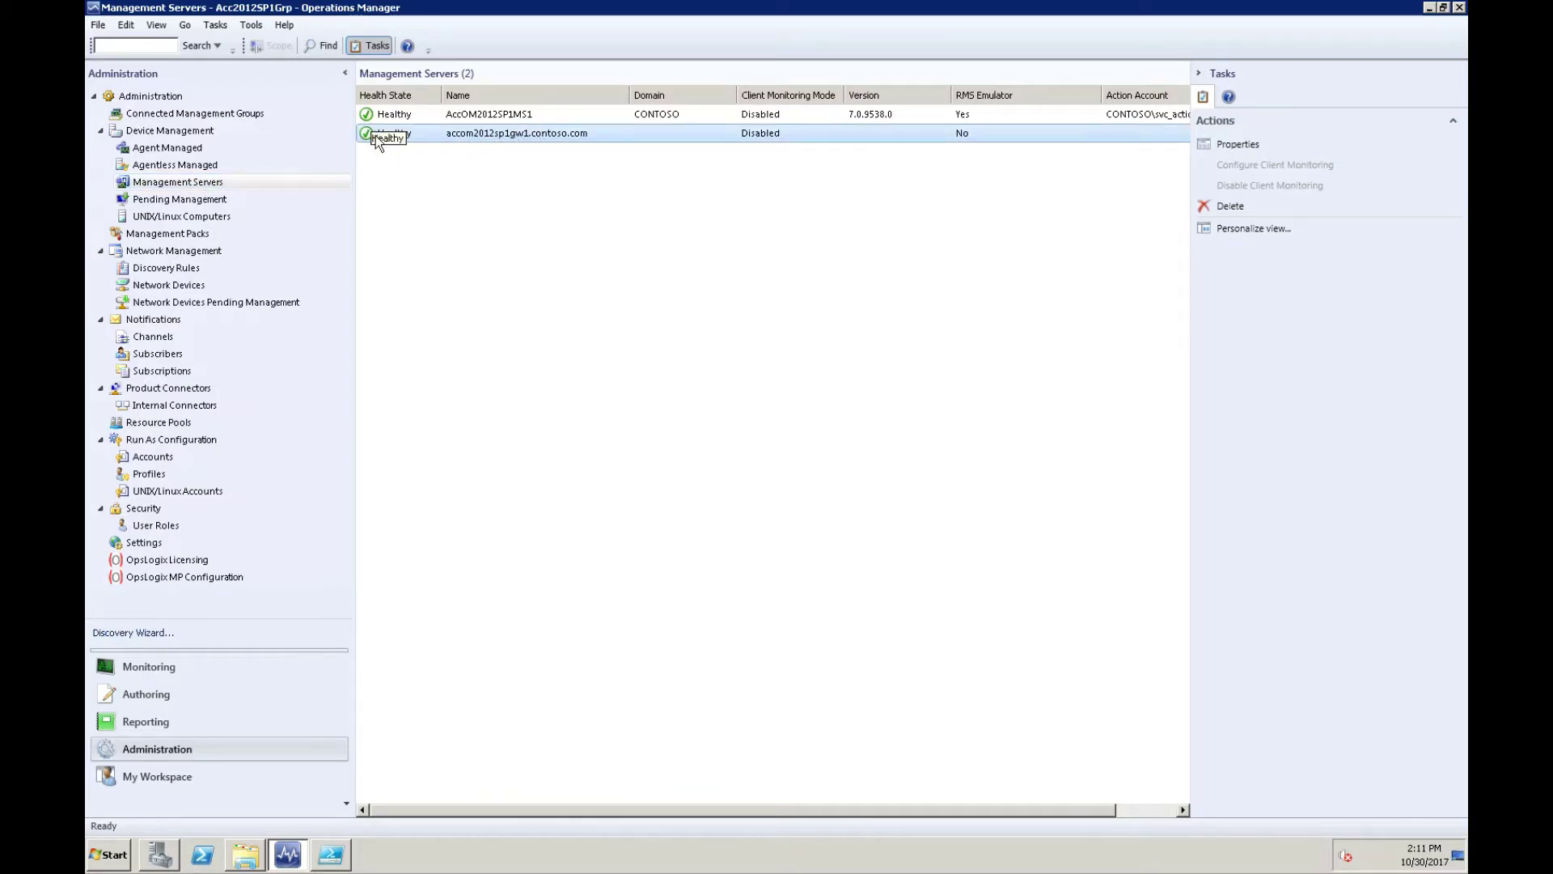
Review the OpsLogix Resource Pool for VMware Management Pack in Resource Pools, showing its full name, and minimize the console.
left_click(178, 424)
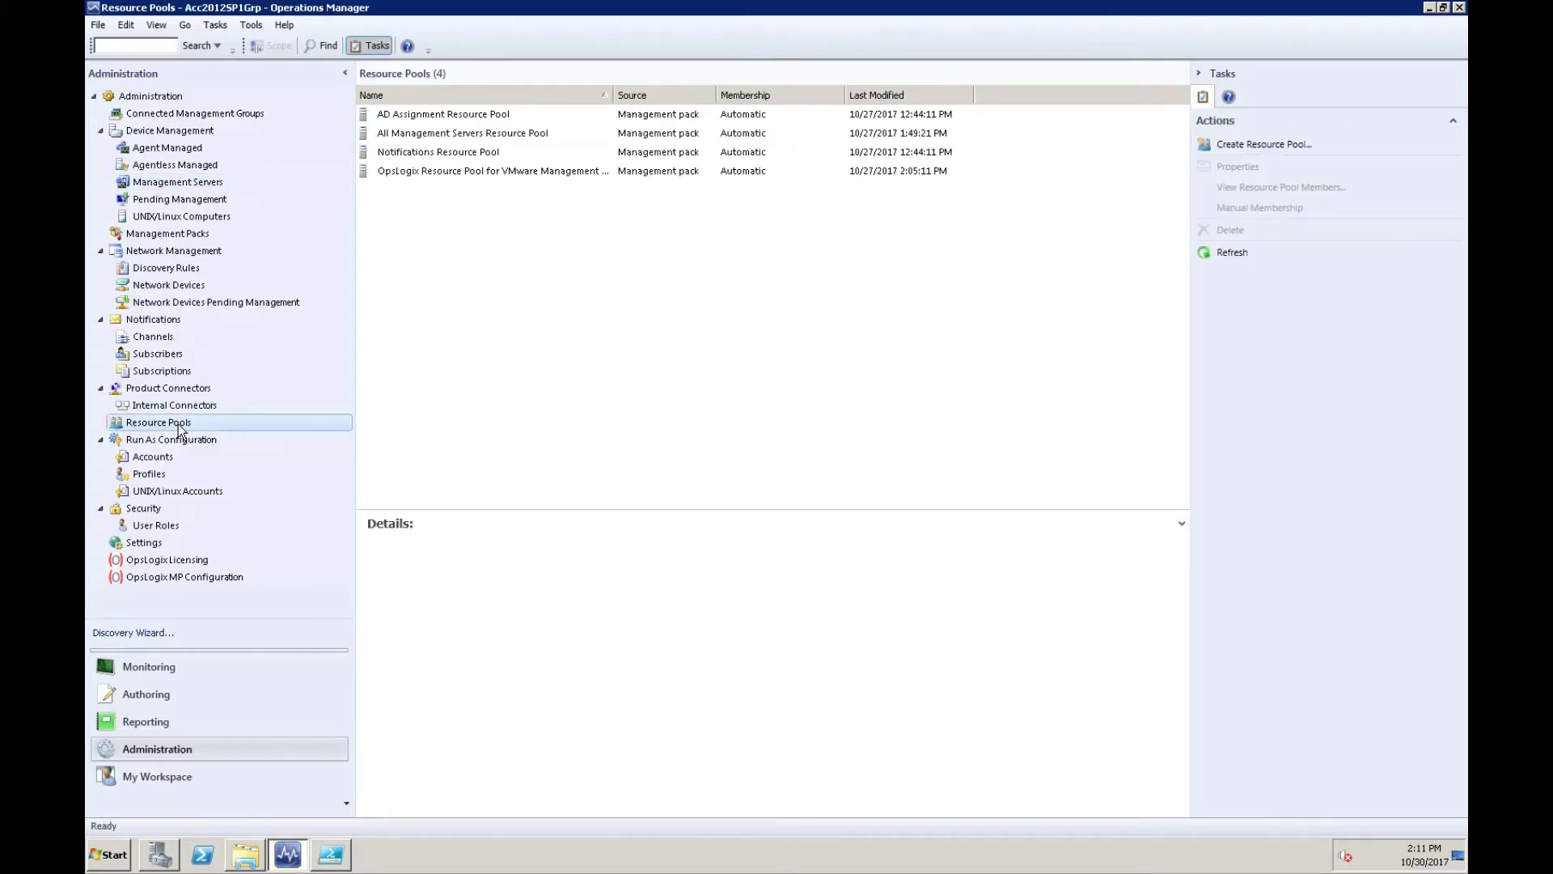
left_click(476, 173)
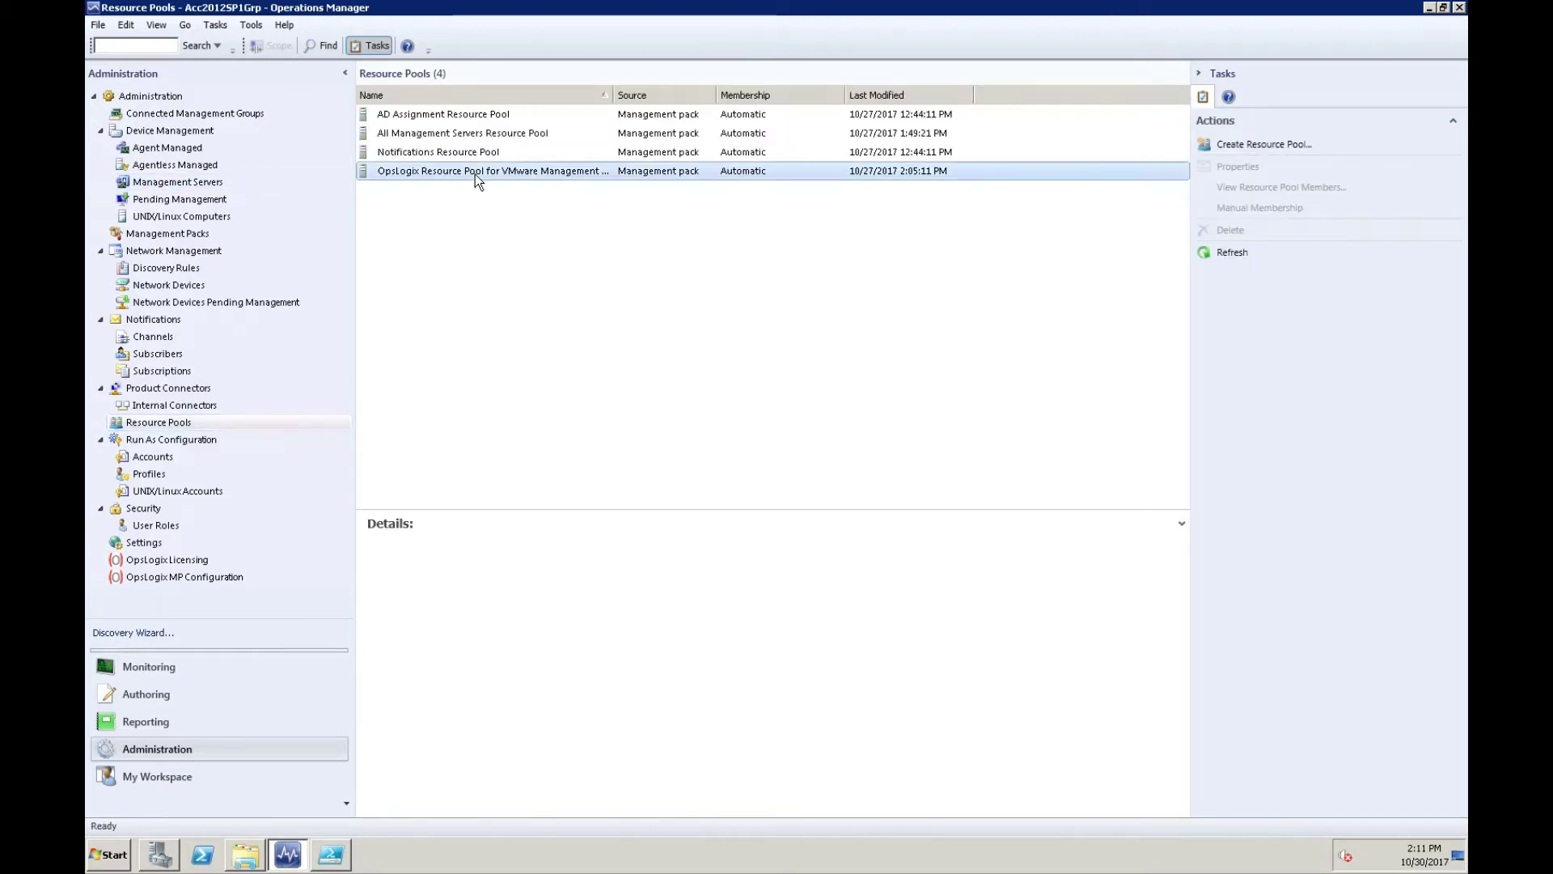
left_click_drag(614, 98, 708, 98)
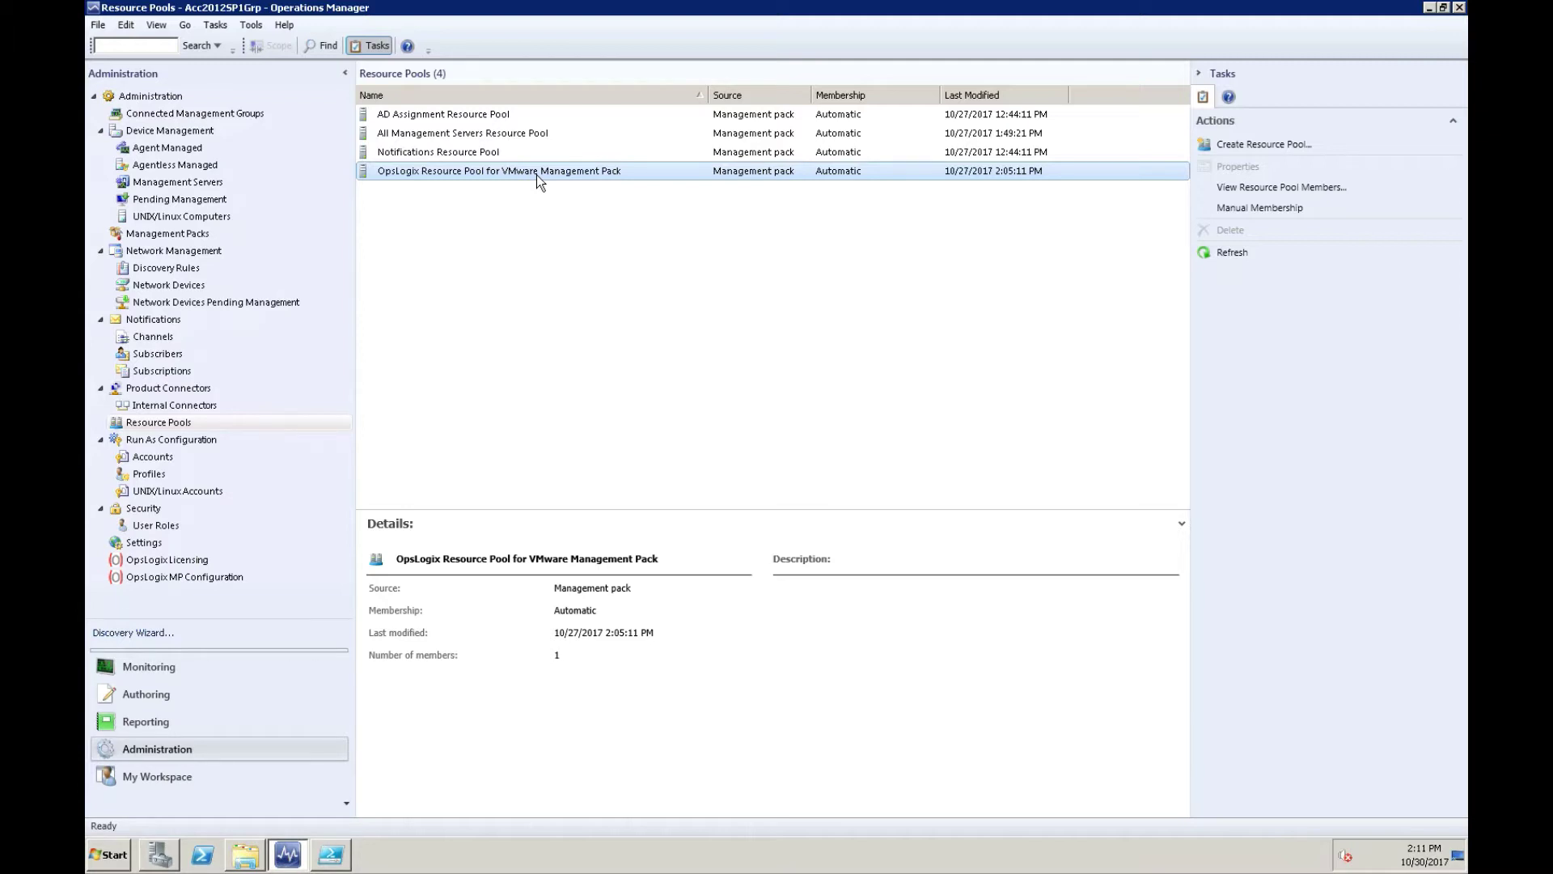
left_click(1430, 8)
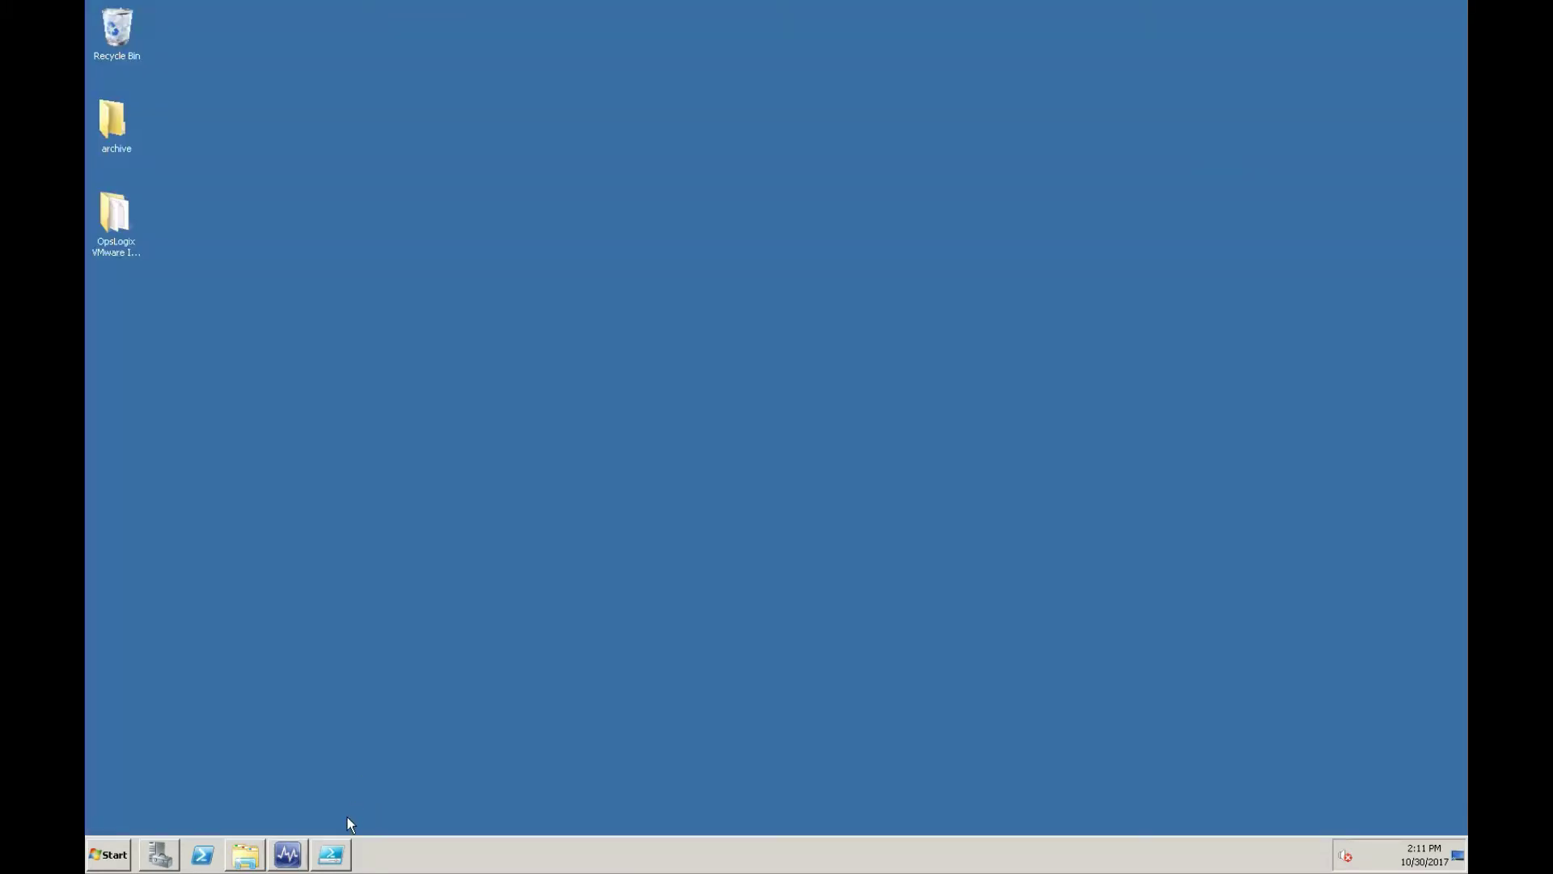
Switch to Windows PowerShell ISE, then save and run resourcepool.ps1 to create the "Remote Customer Site A - VMWare Pool" resource pool with the gateway server.
left_click(333, 851)
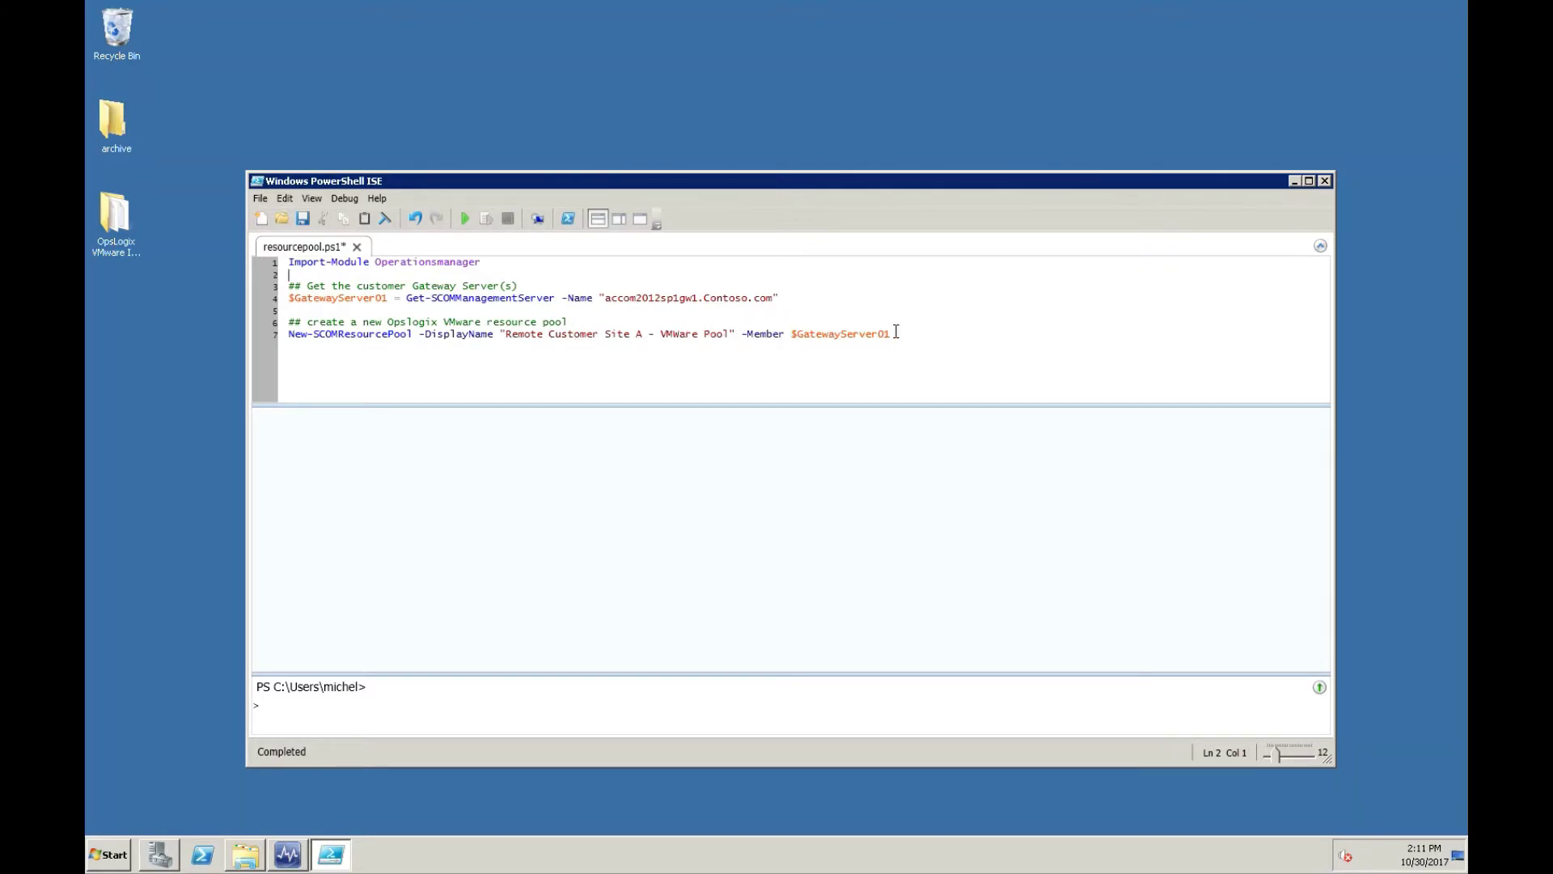
left_click(465, 220)
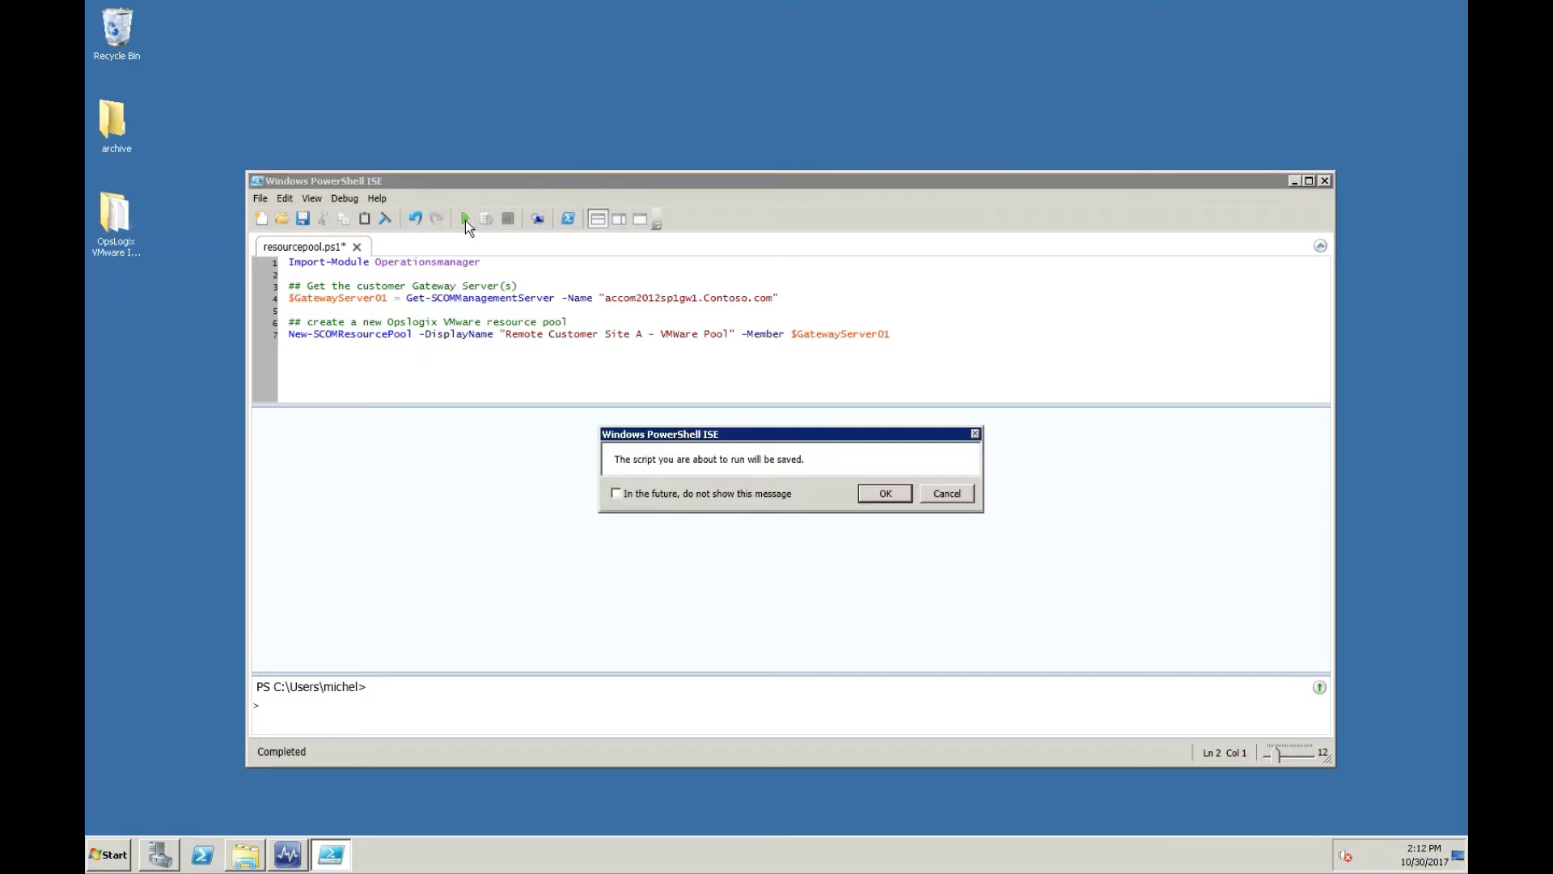
left_click(882, 494)
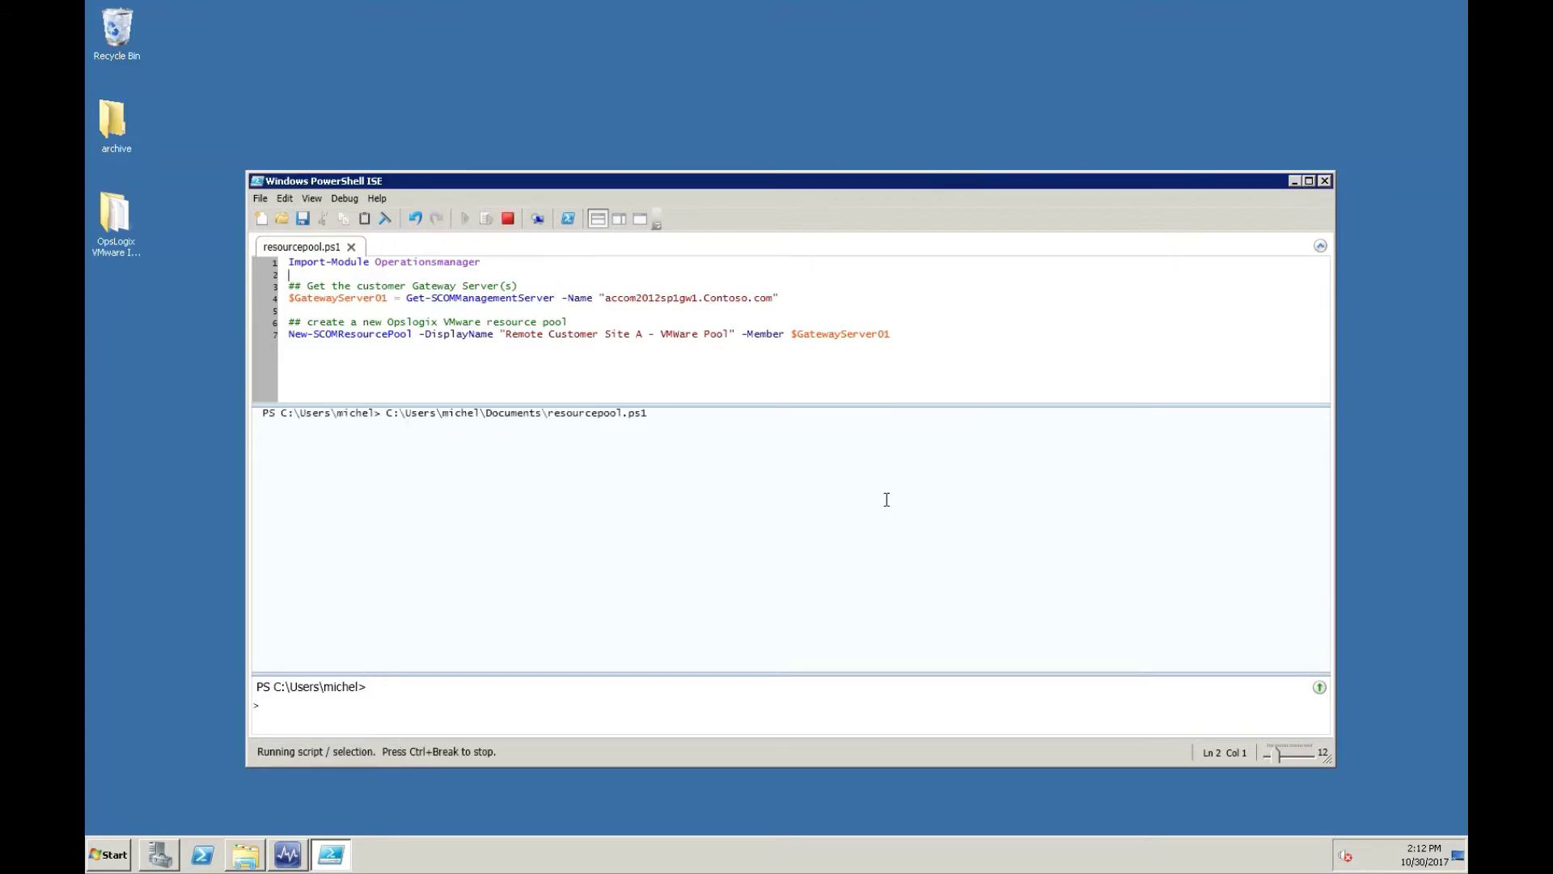
Switch to the Operations Manager console and check the pool membership in the properties of Remote Customer Site A - VMWare Pool.
left_click(288, 856)
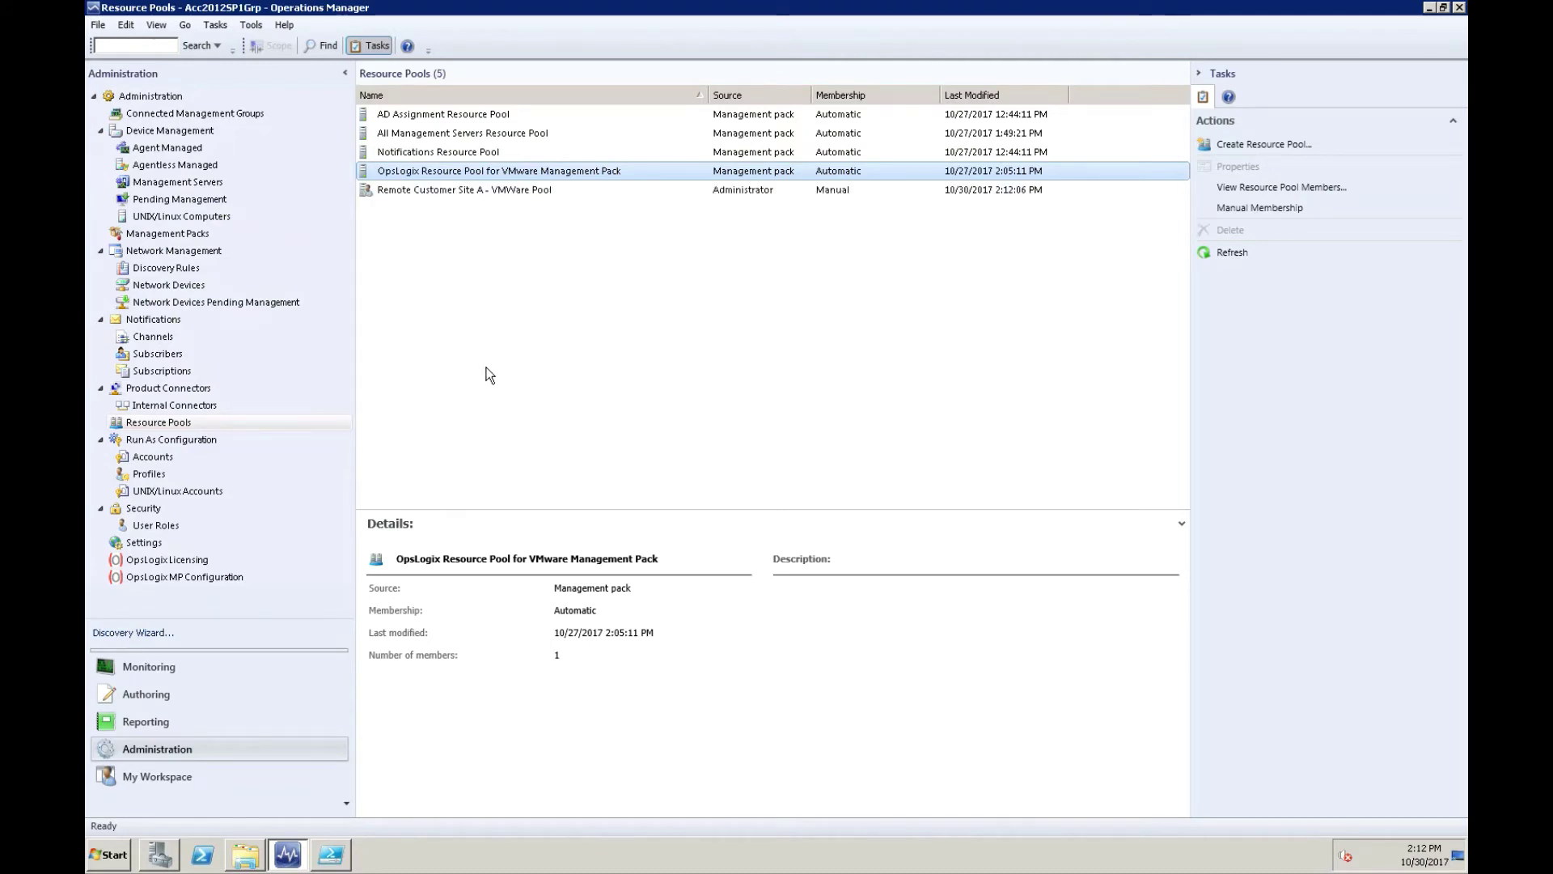
left_click(533, 192)
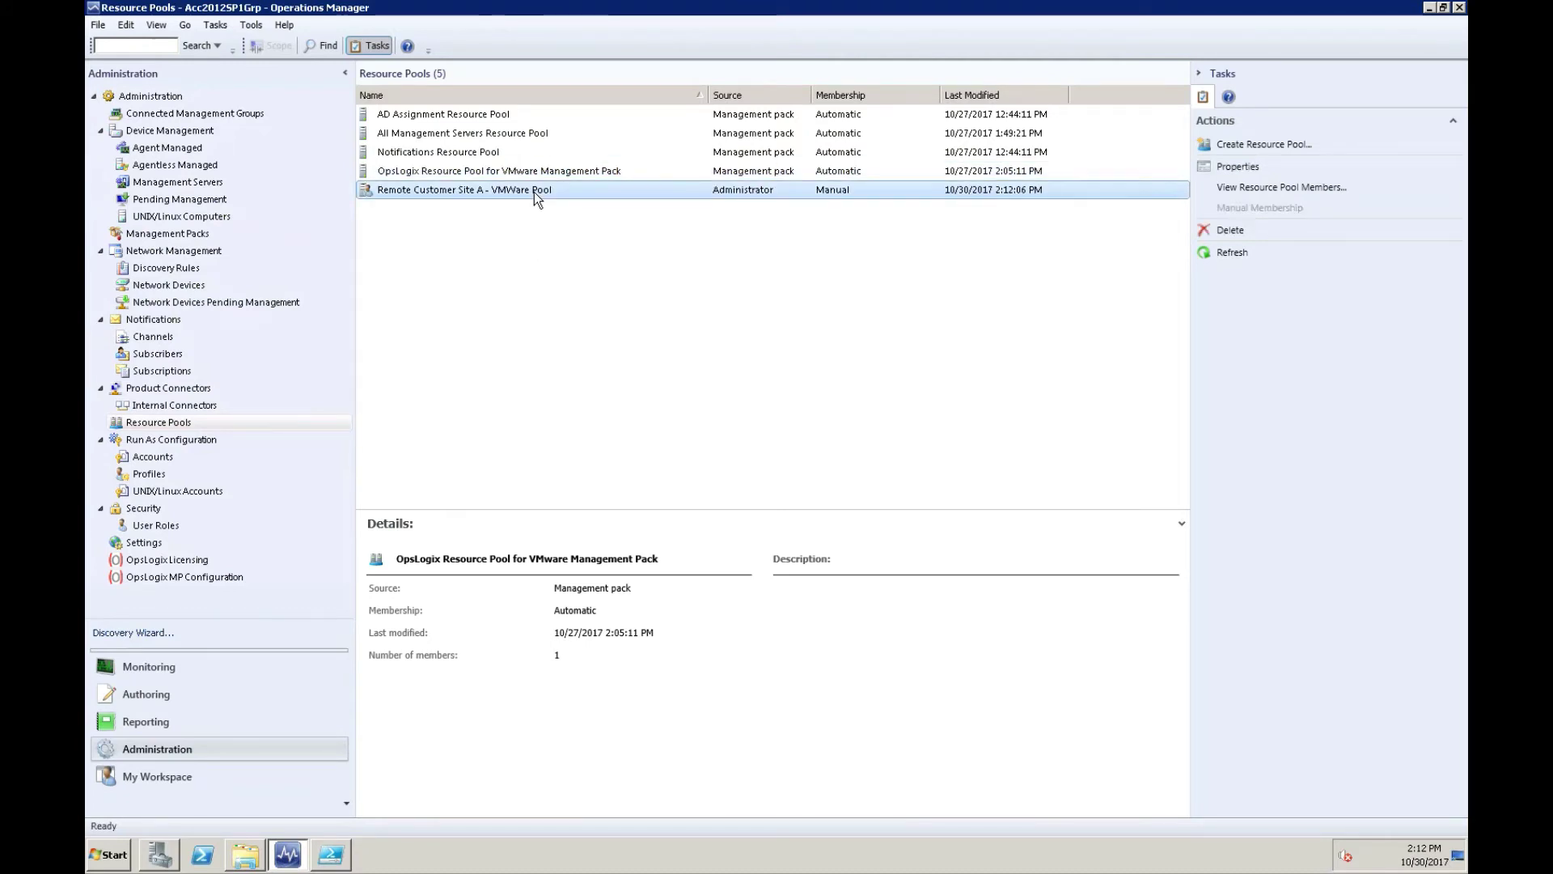
left_click(1237, 167)
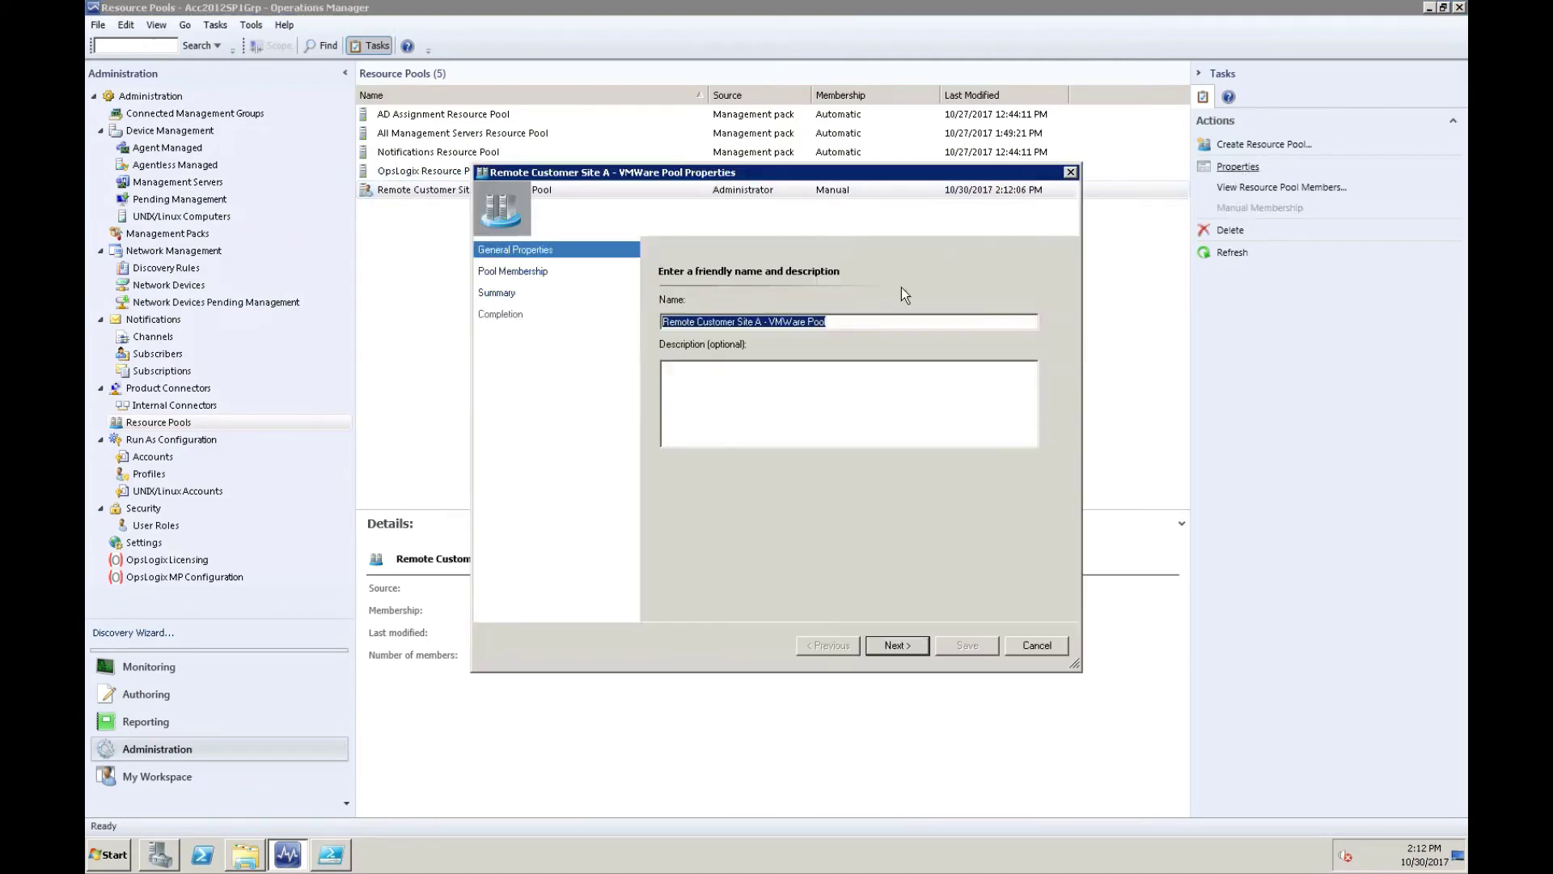
left_click(546, 271)
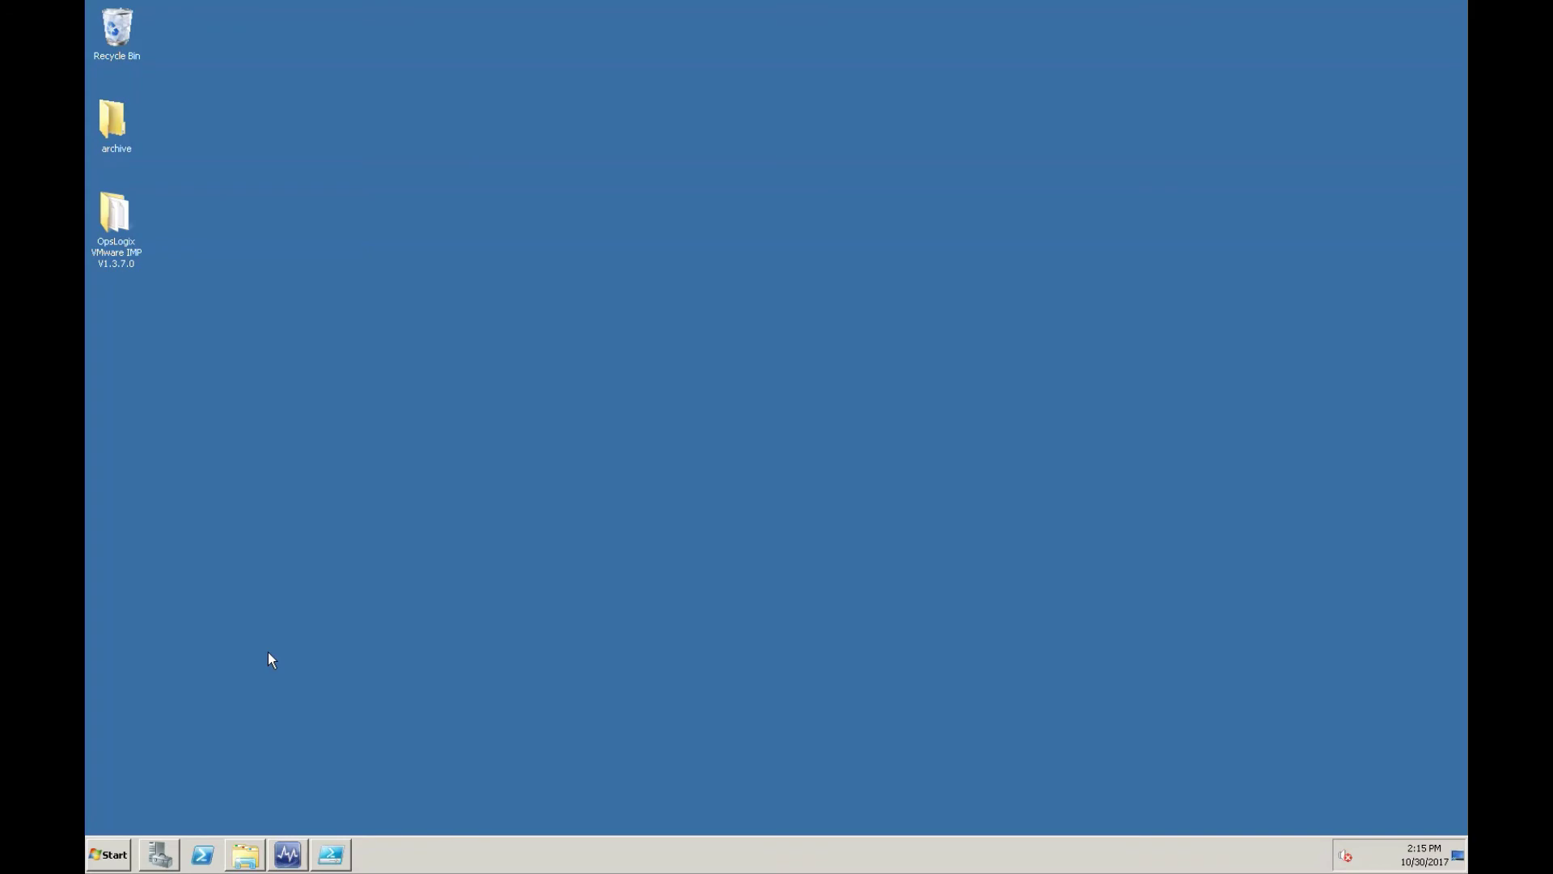
Open the VMWare IMP Configuration Dashboard from the OpsLogix VMware views in the Operations Manager Monitoring workspace.
left_click(288, 855)
left_click(100, 354)
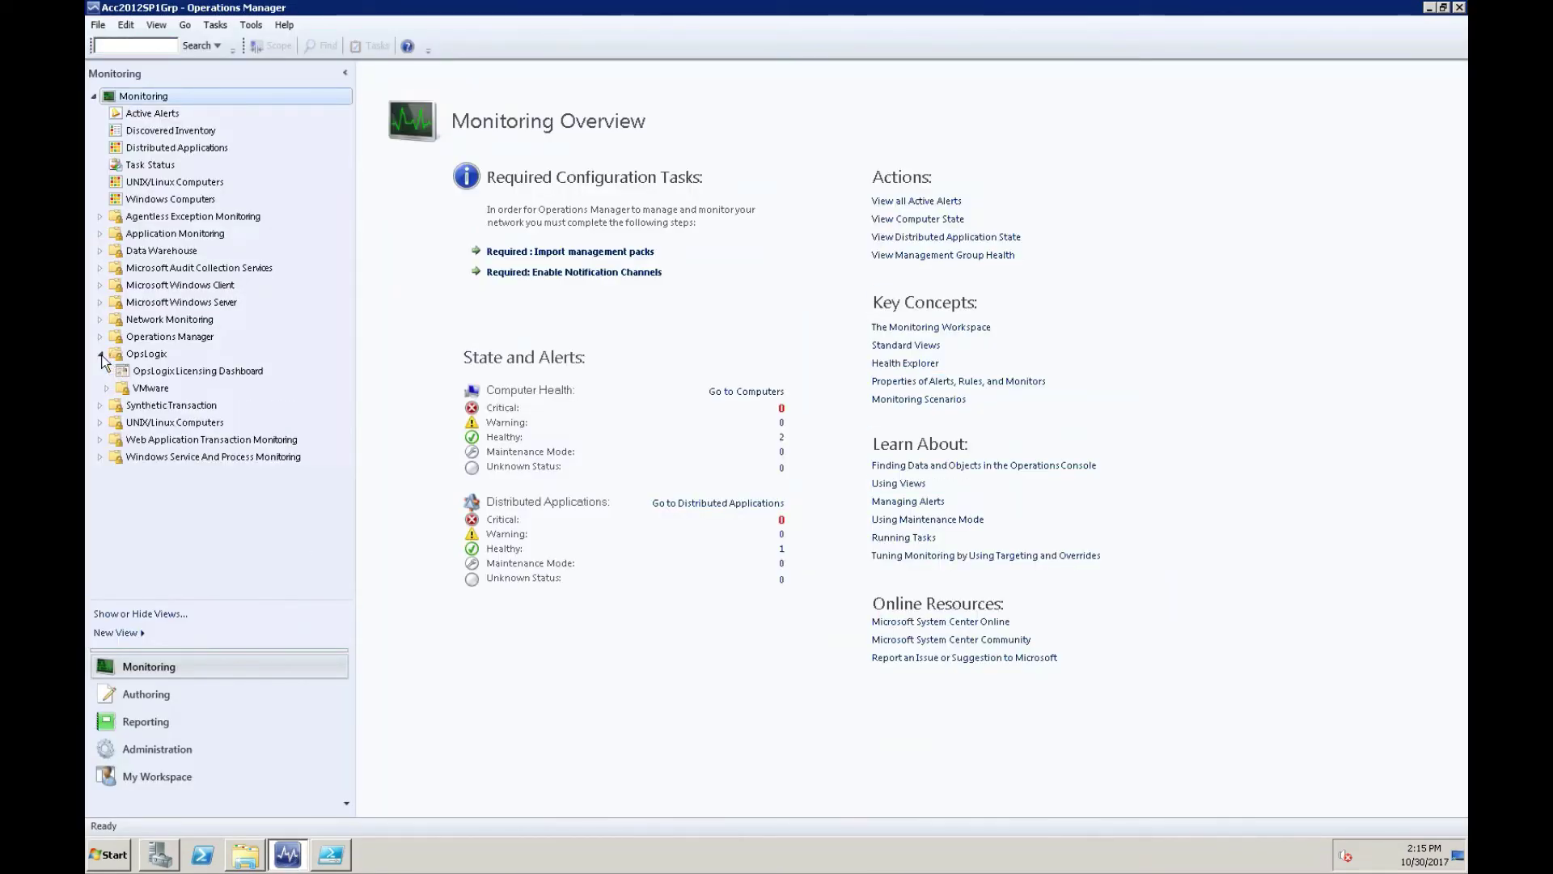
left_click(108, 390)
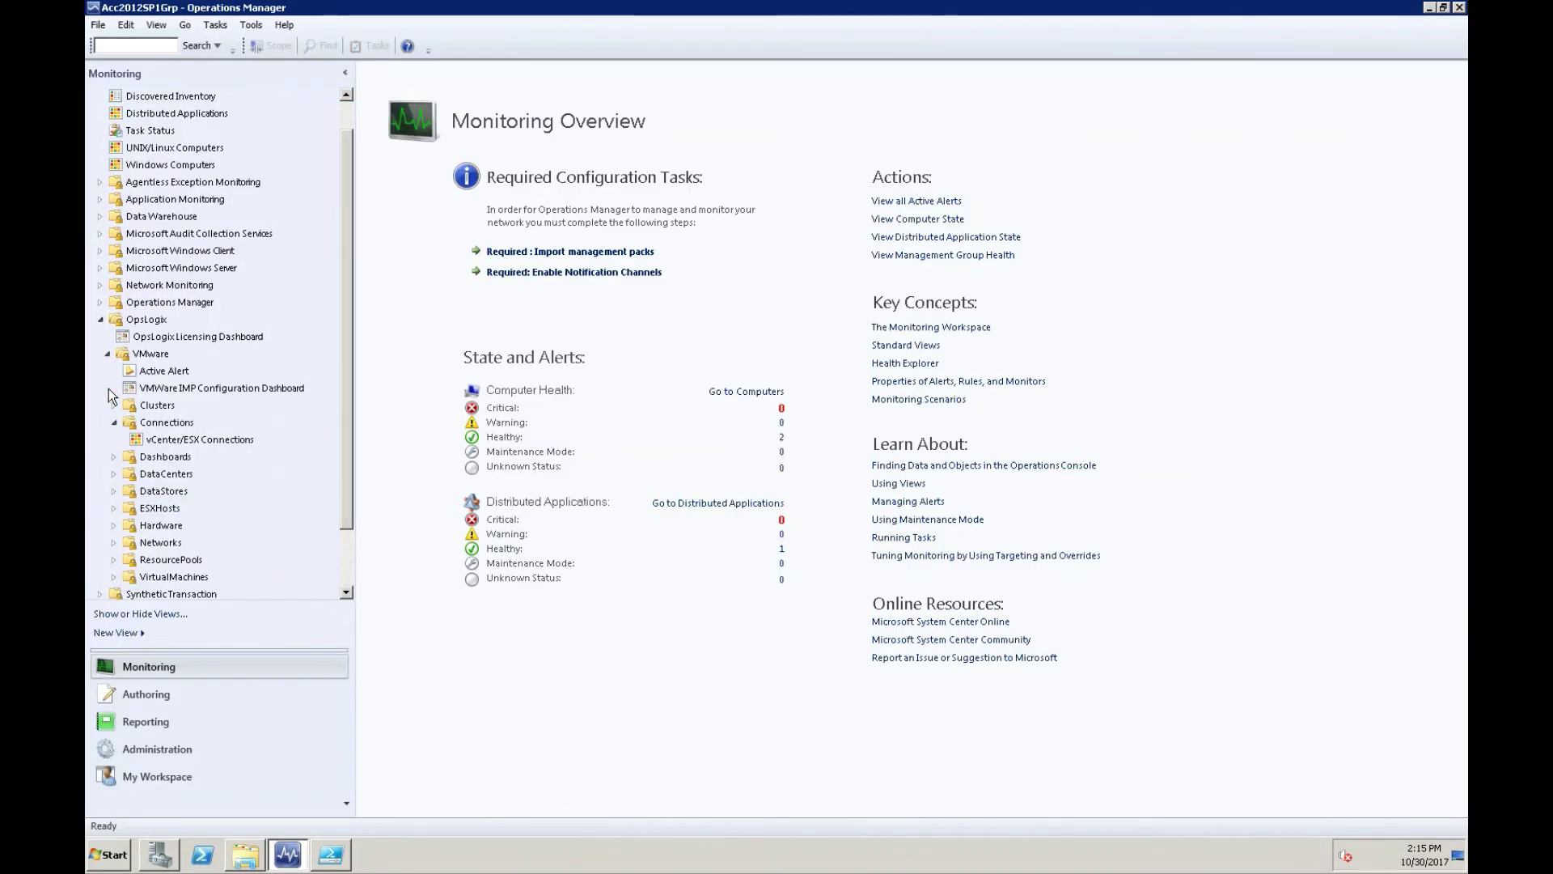
left_click(187, 389)
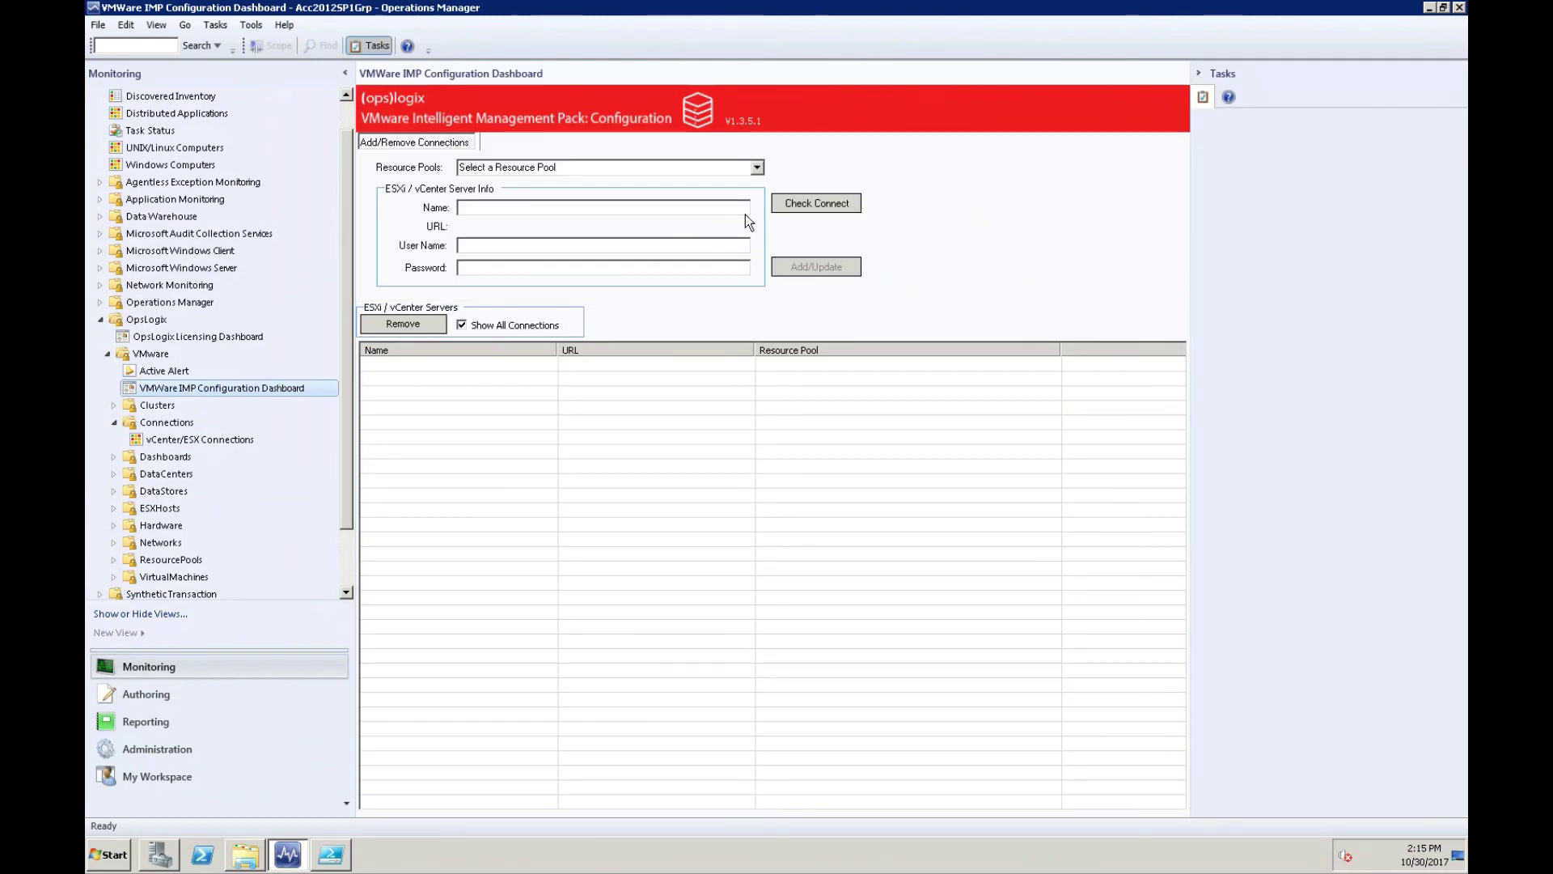
For Remote Customer Site A - VMWare Pool, enter server 84.84.215.85:1443, user name root and the account password, check the connection and add the server.
left_click(755, 167)
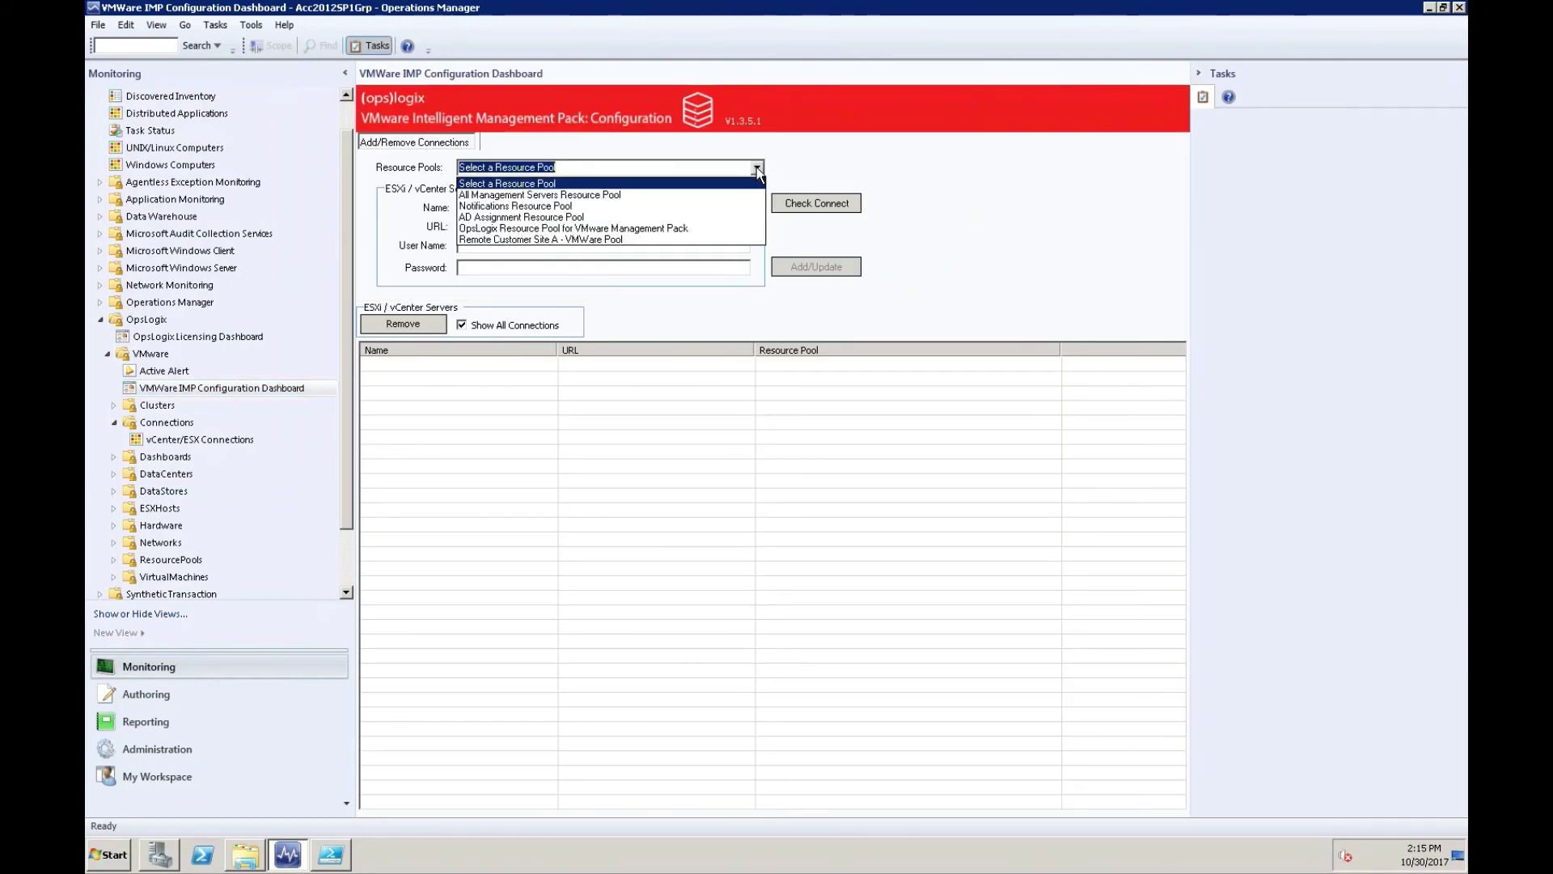
left_click(607, 240)
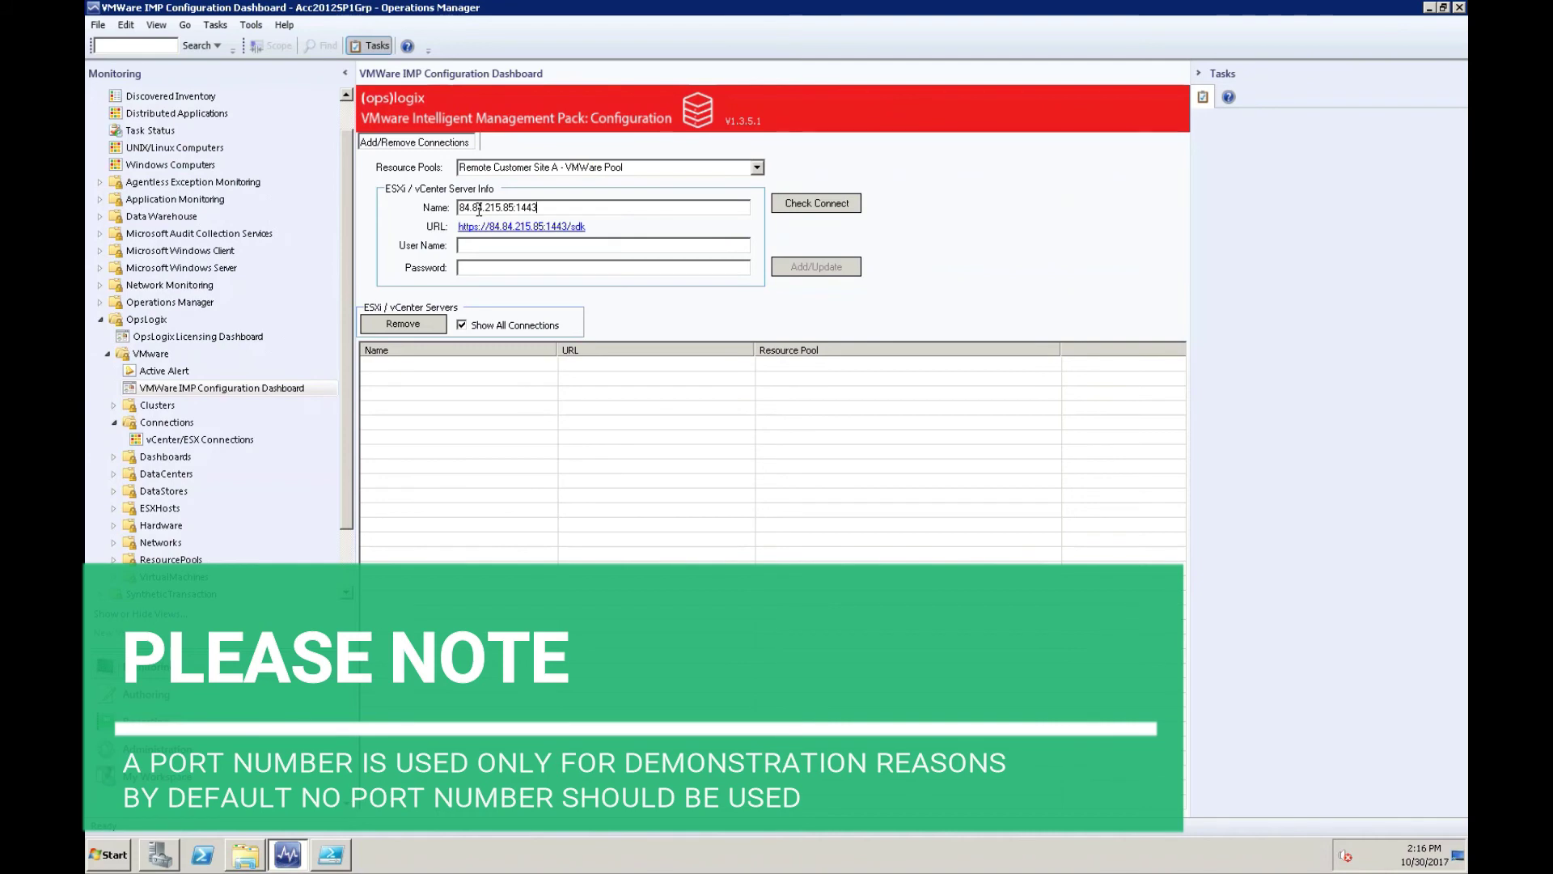
left_click(818, 203)
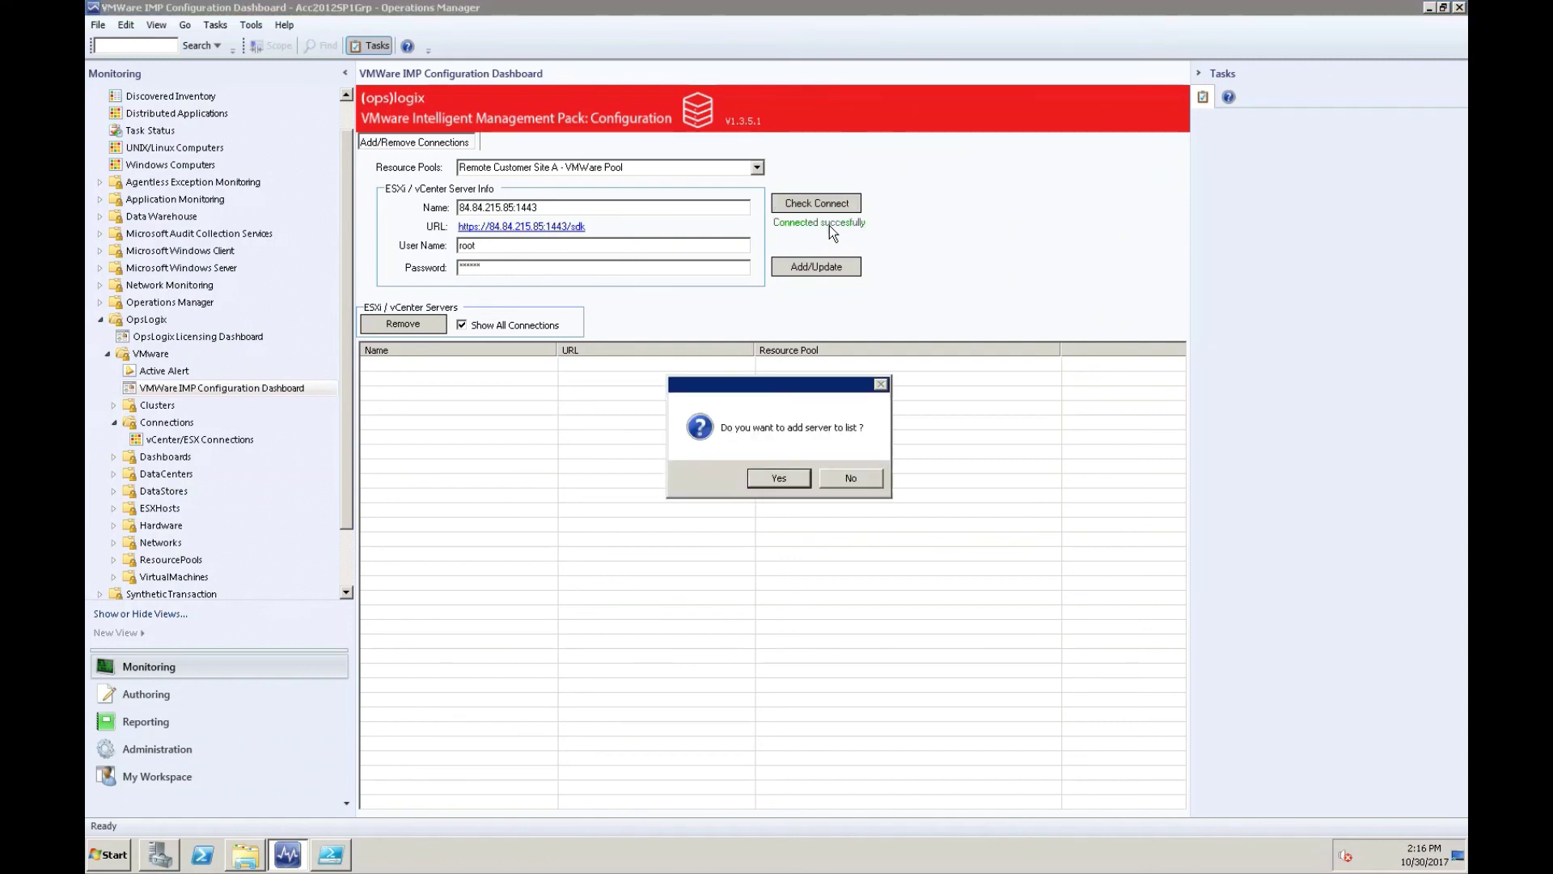
left_click(779, 479)
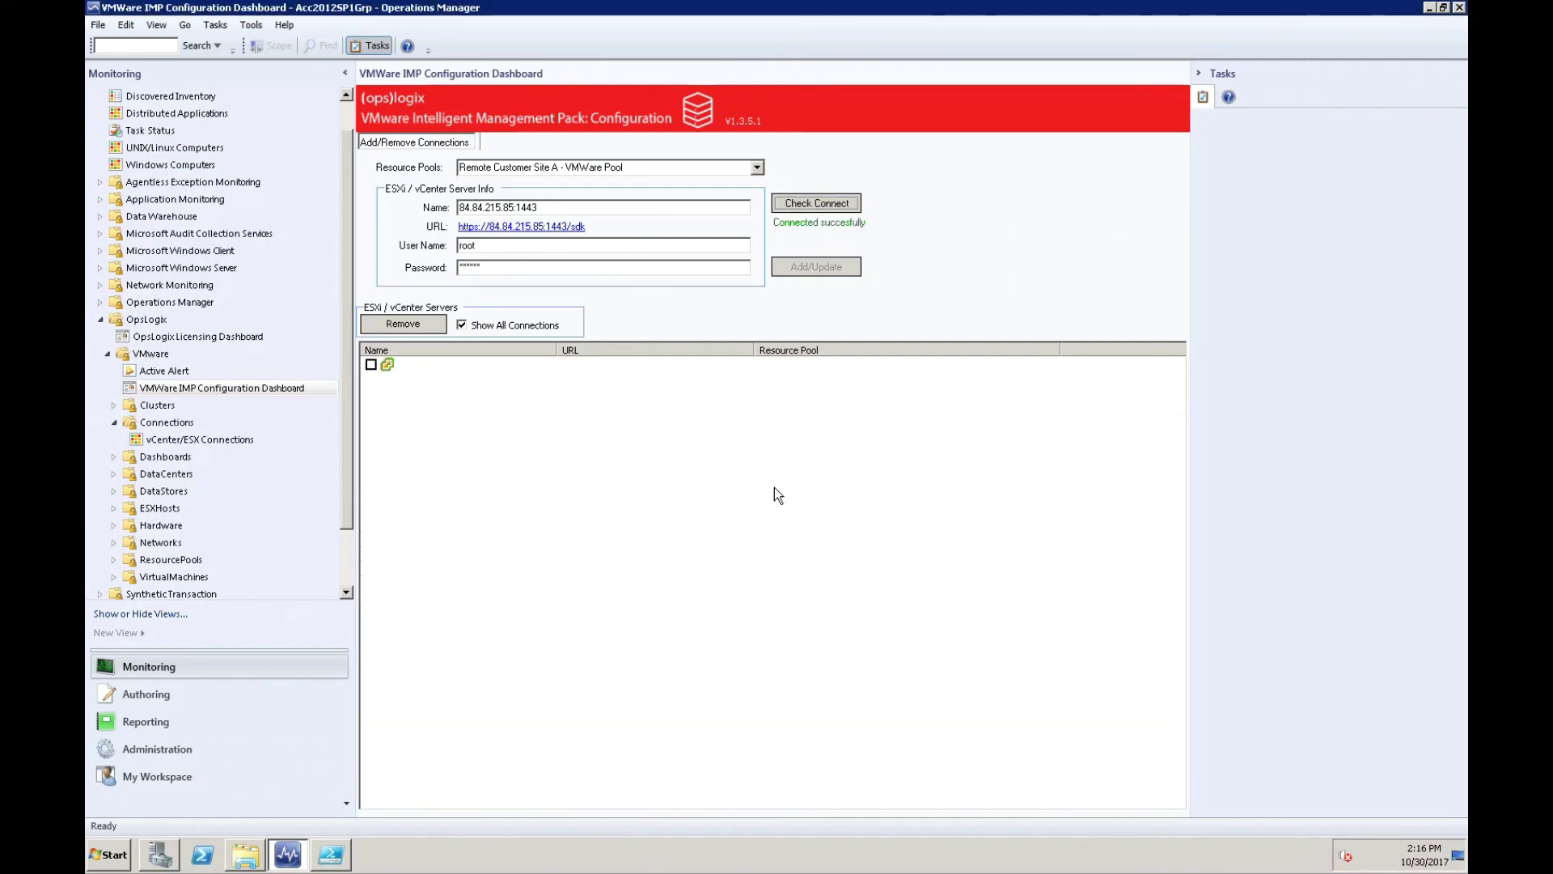